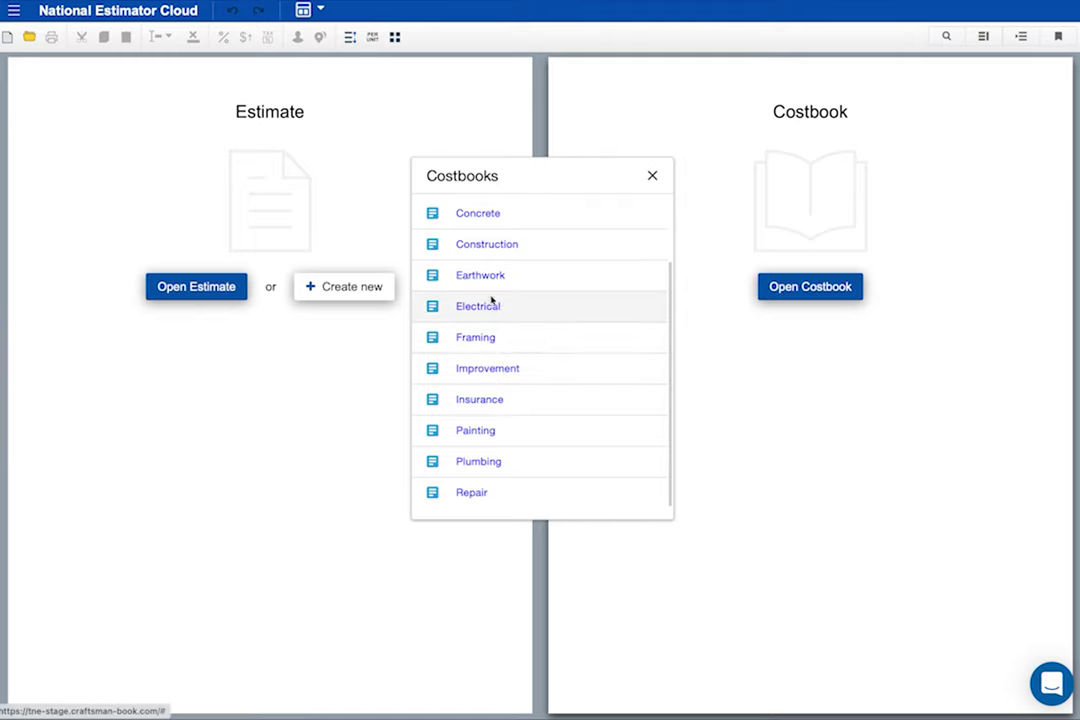
# Step: Open the Construction costbook from the Costbooks list
pyautogui.click(487, 245)
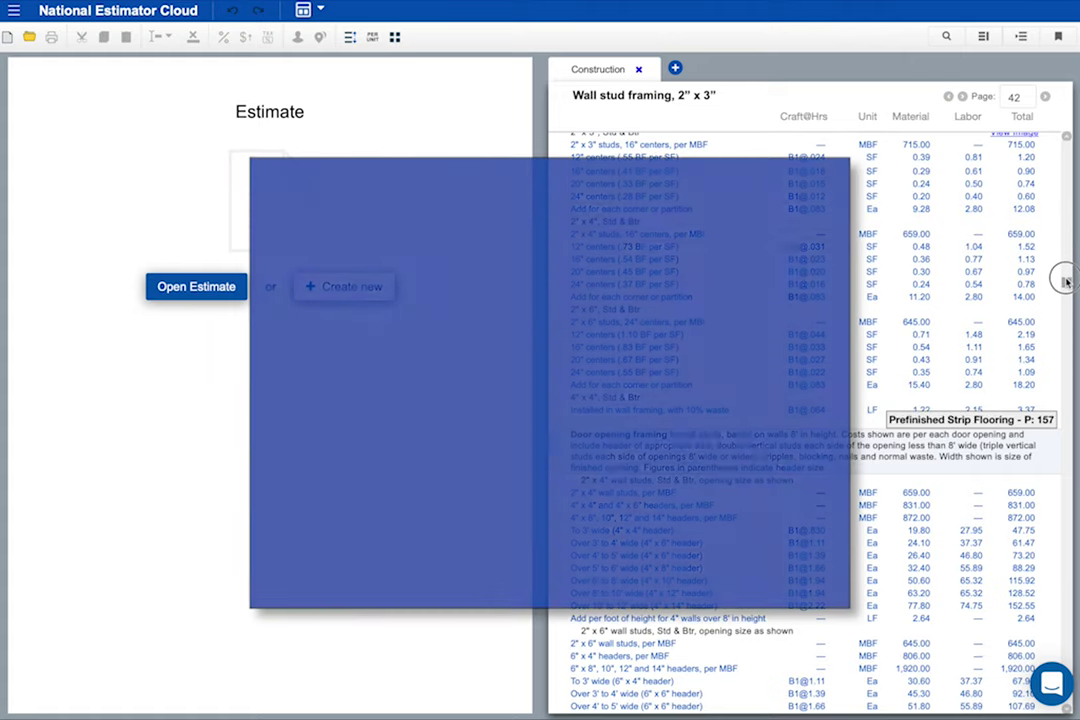
# Step: Browse the Construction costbook's priced pages, ending on page 272 with shower and shutter costs
pyautogui.moveTo(1066, 283); pyautogui.dragTo(1060, 383)
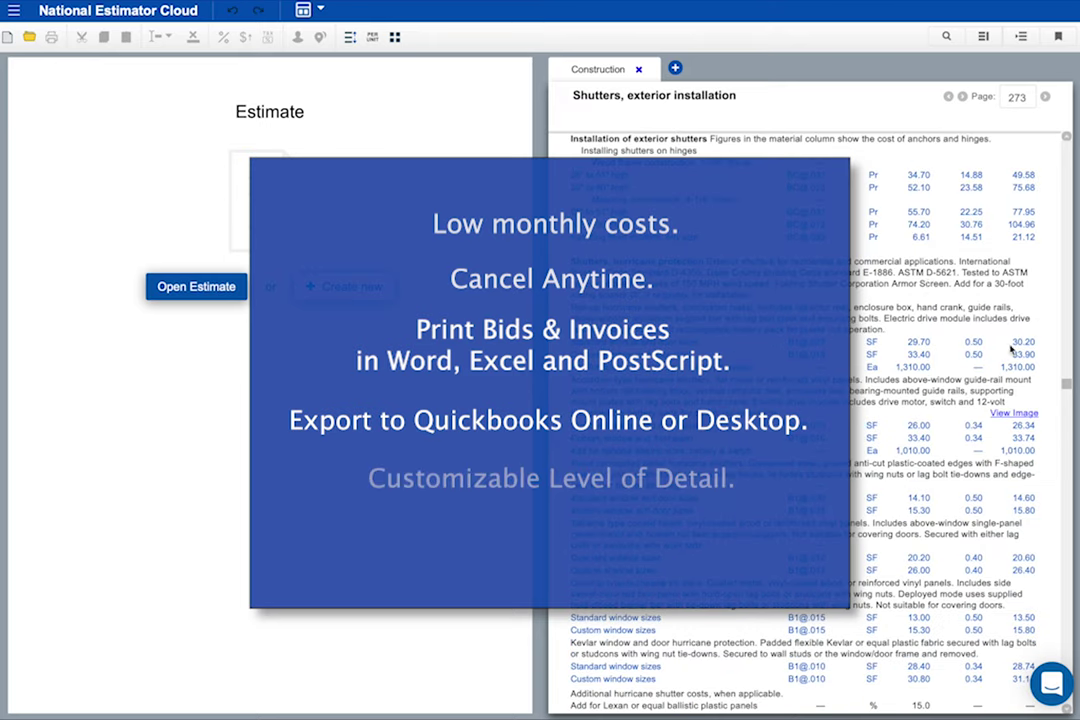
pyautogui.scroll(-3, 903, 417)
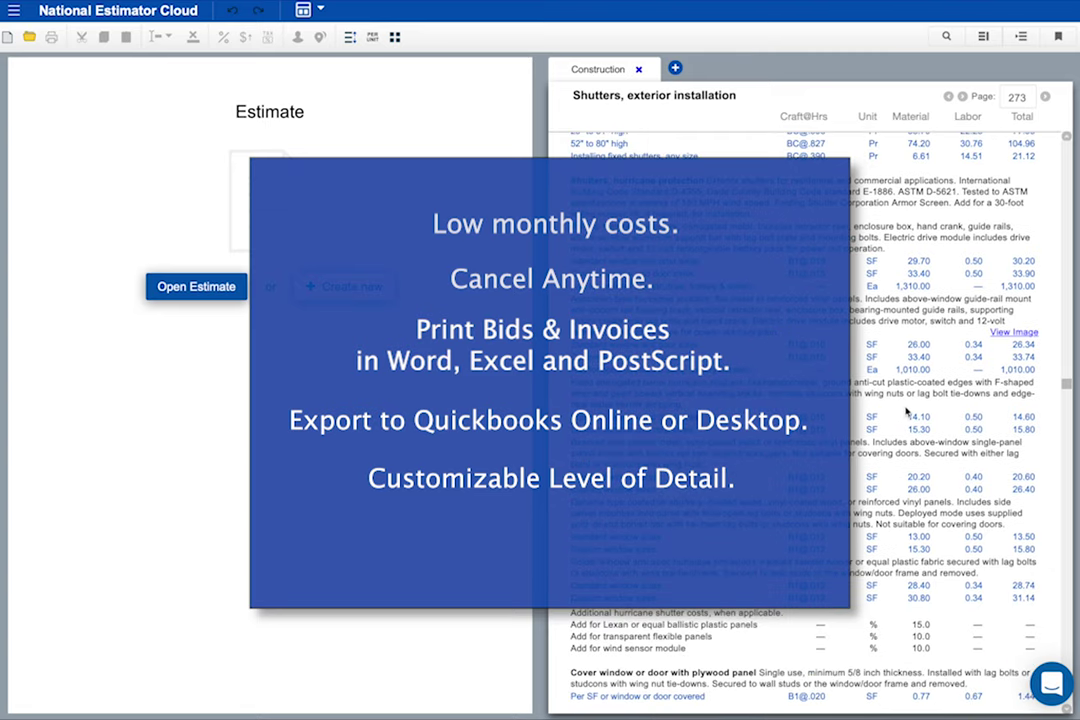
pyautogui.scroll(10, 907, 411)
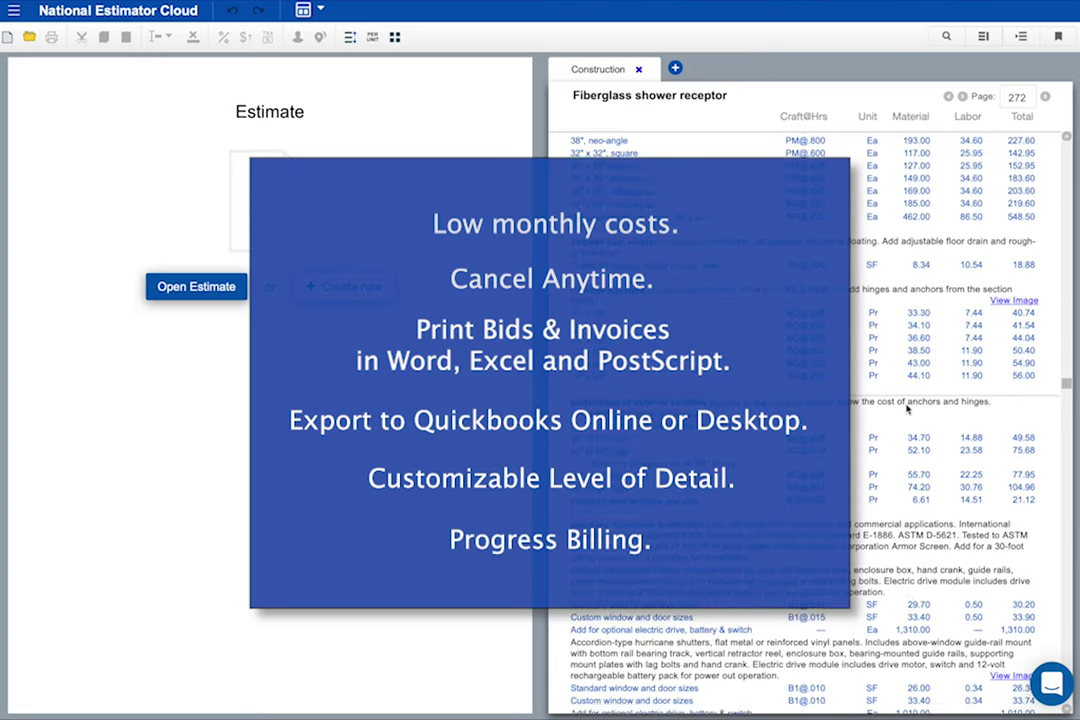
pyautogui.scroll(4, 907, 407)
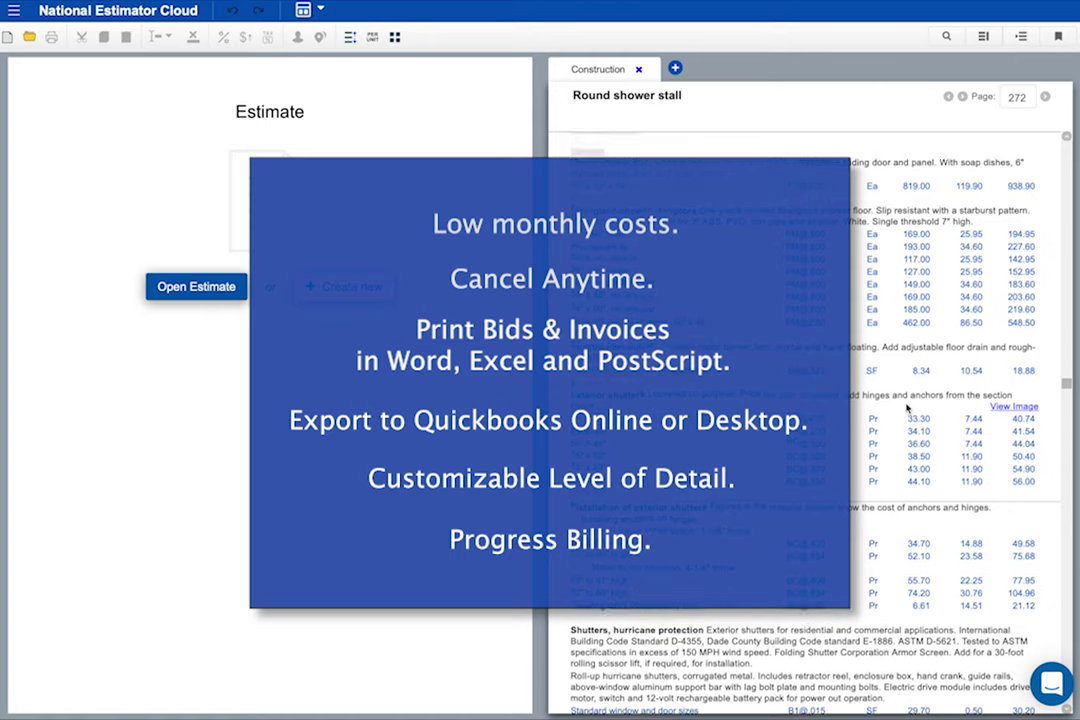
pyautogui.scroll(2, 907, 407)
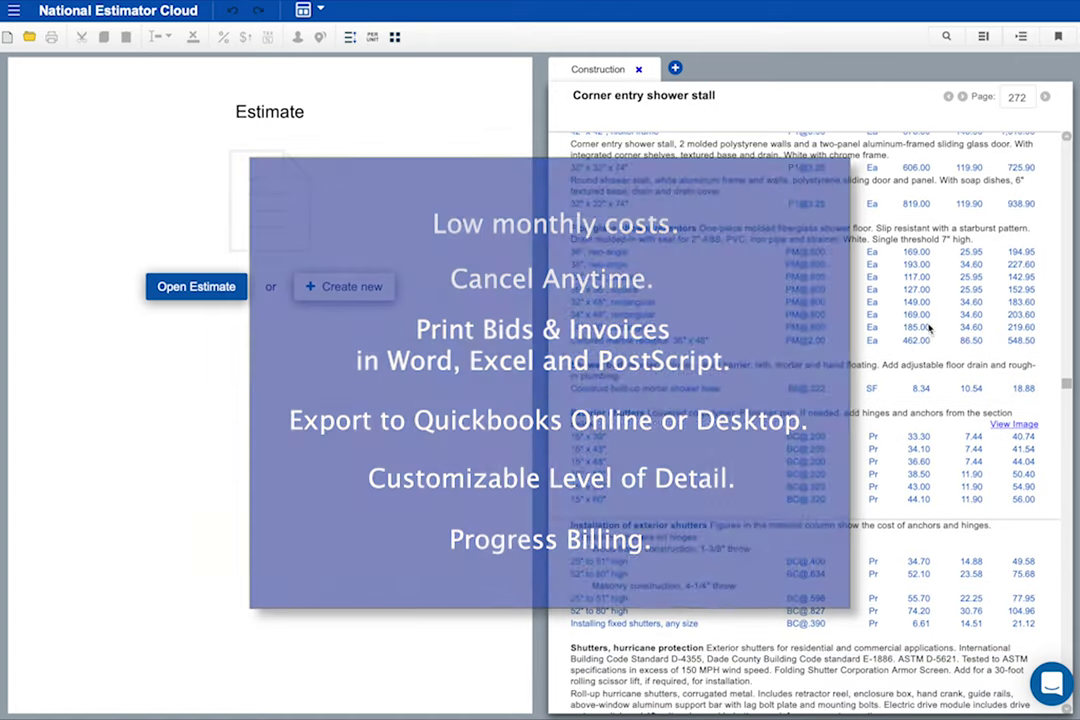
pyautogui.scroll(4, 929, 328)
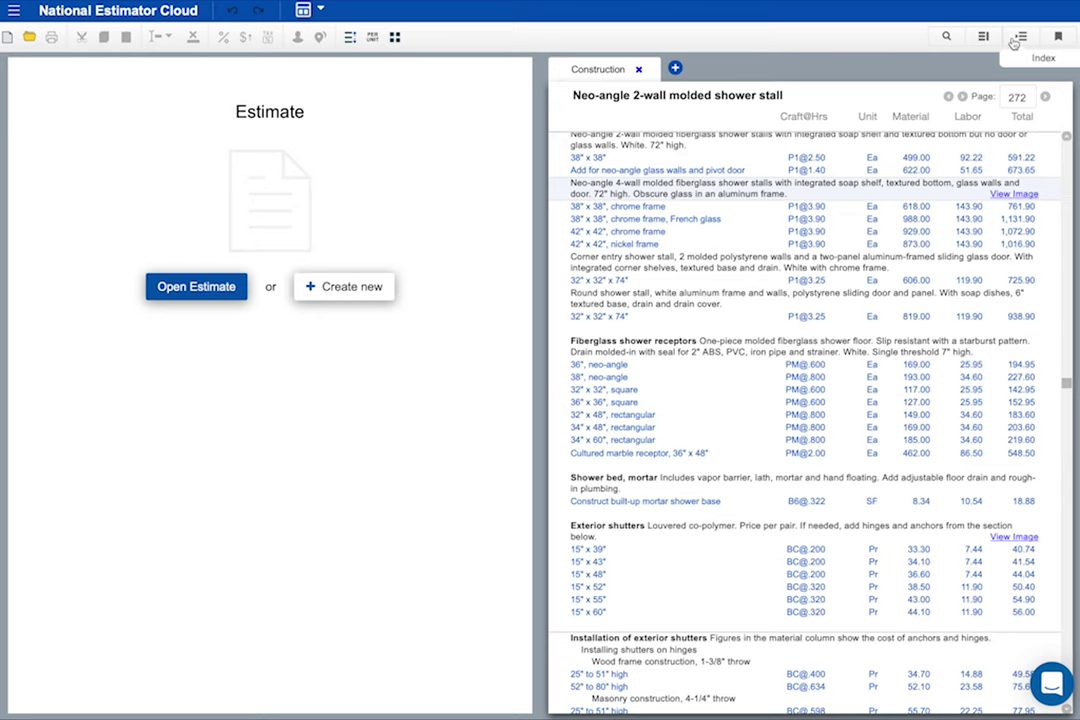
# Step: Search the costbook index for 'slab base' and jump to the gravel slab base page 94
pyautogui.click(1017, 38)
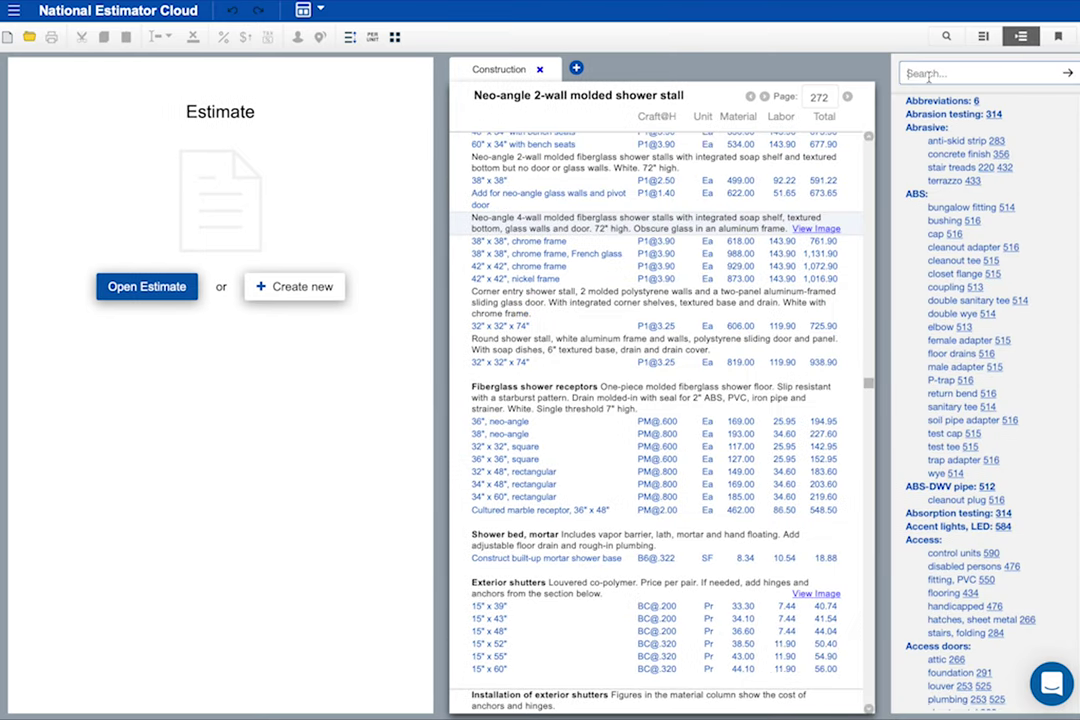
pyautogui.write('slab base')
pyautogui.press('Return')
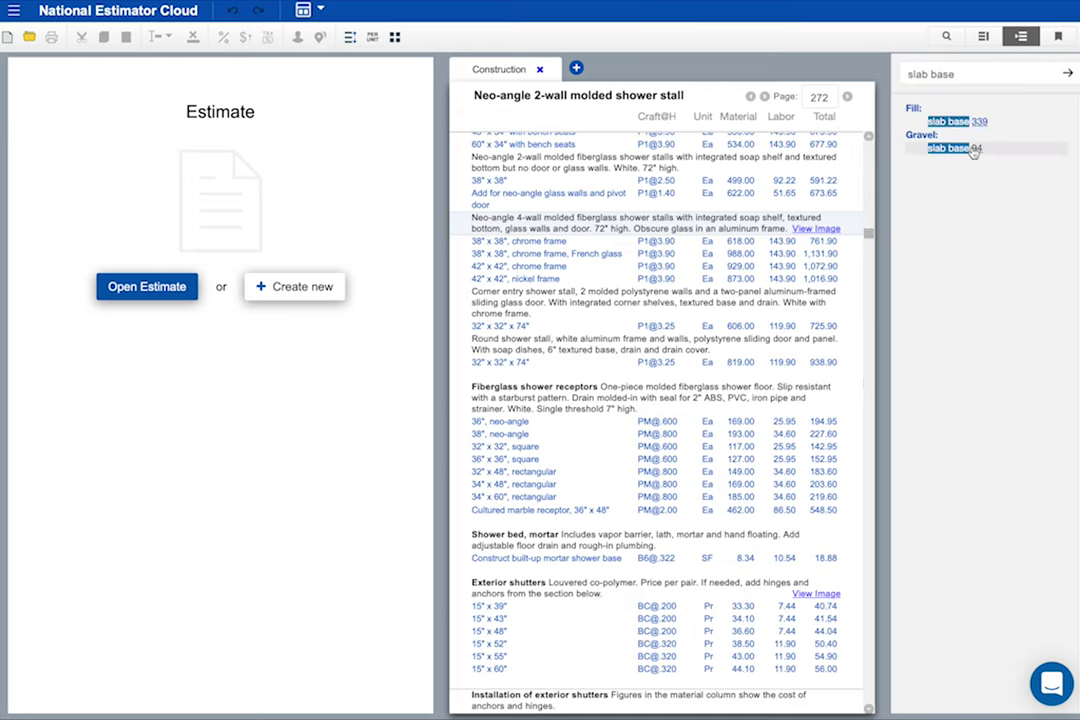
pyautogui.click(973, 149)
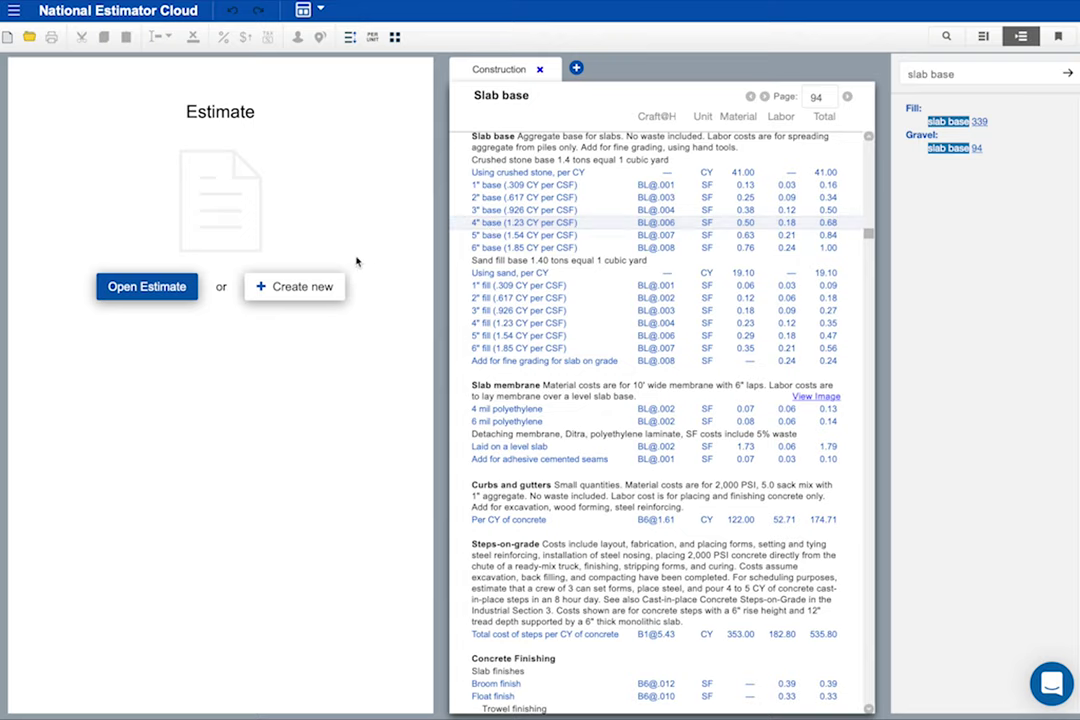
# Step: Start a new empty estimate and name it 'Hill Street Job'
pyautogui.click(299, 288)
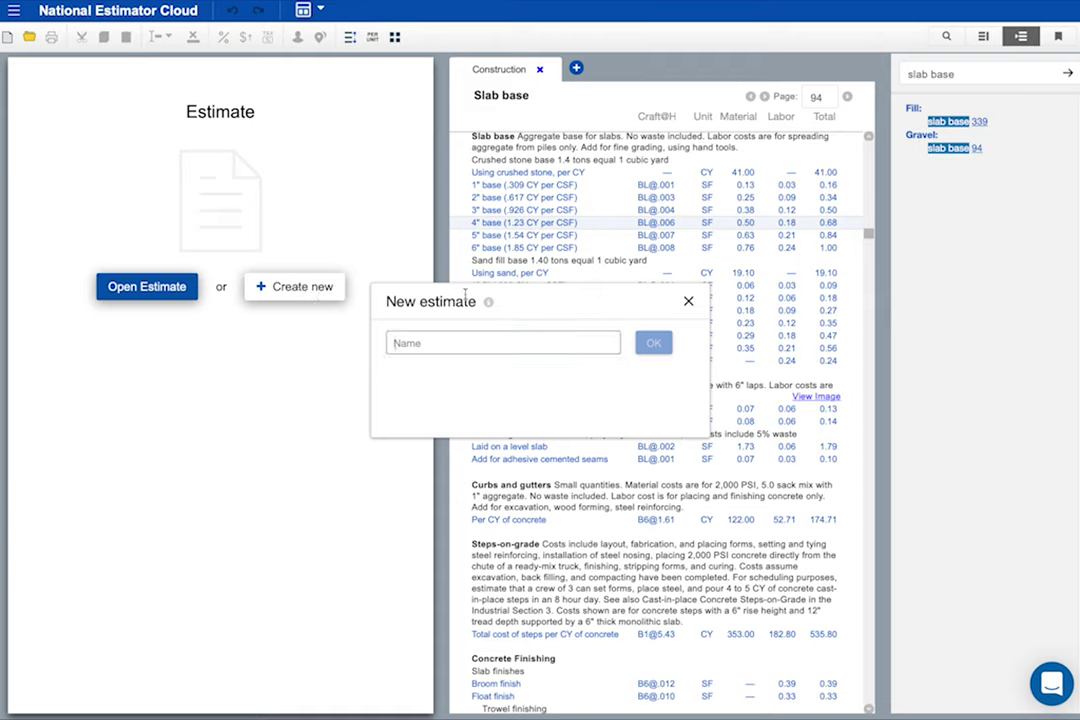
pyautogui.moveTo(490, 306)
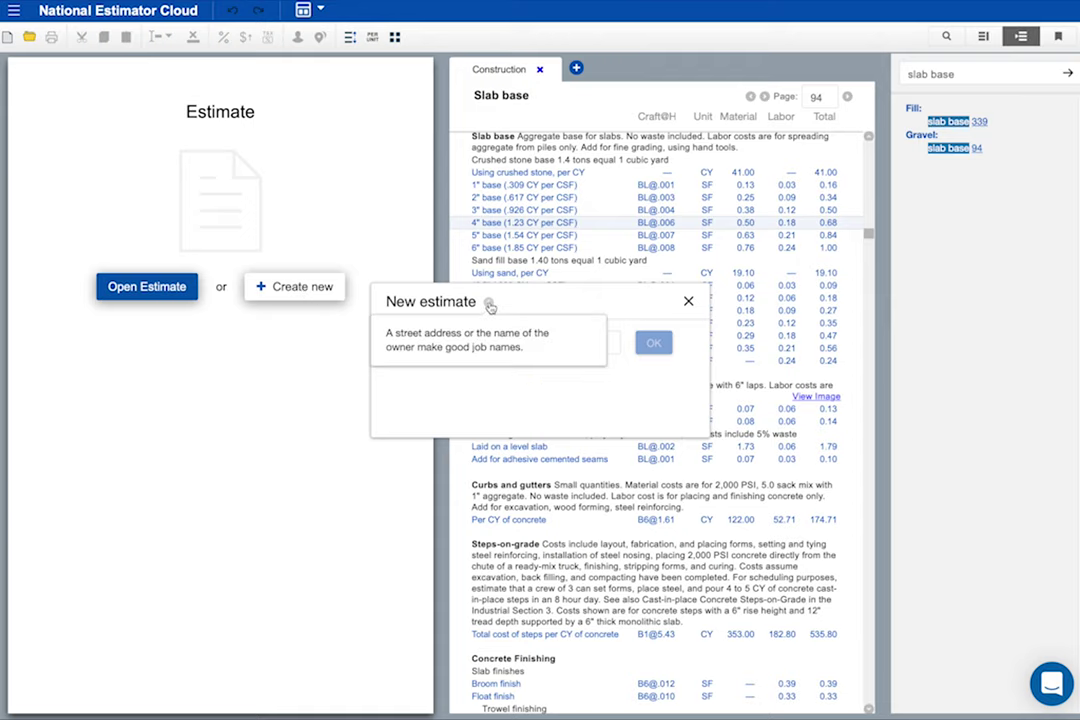
pyautogui.write('H')
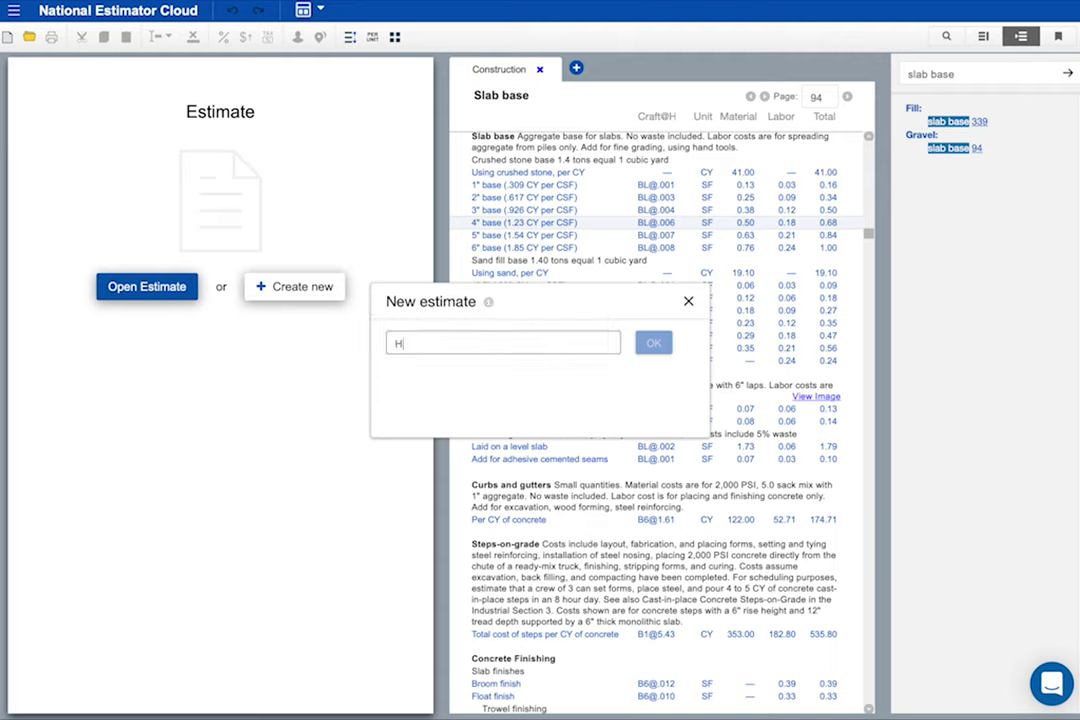
pyautogui.write('ill Street')
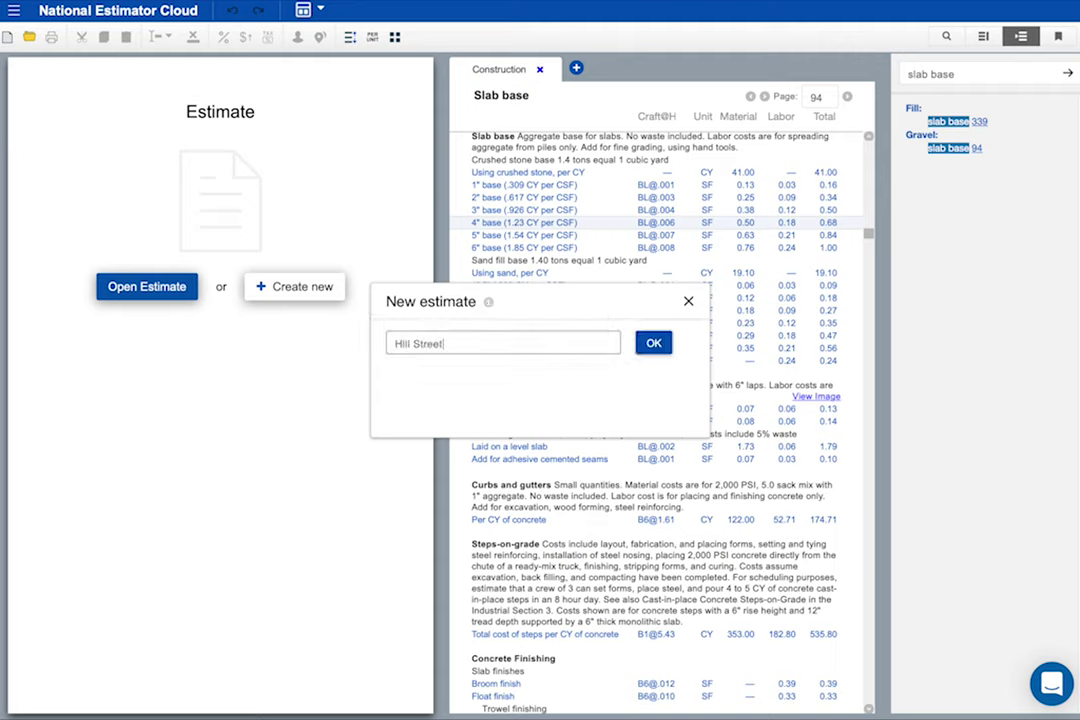
pyautogui.write(' Job')
pyautogui.click(652, 343)
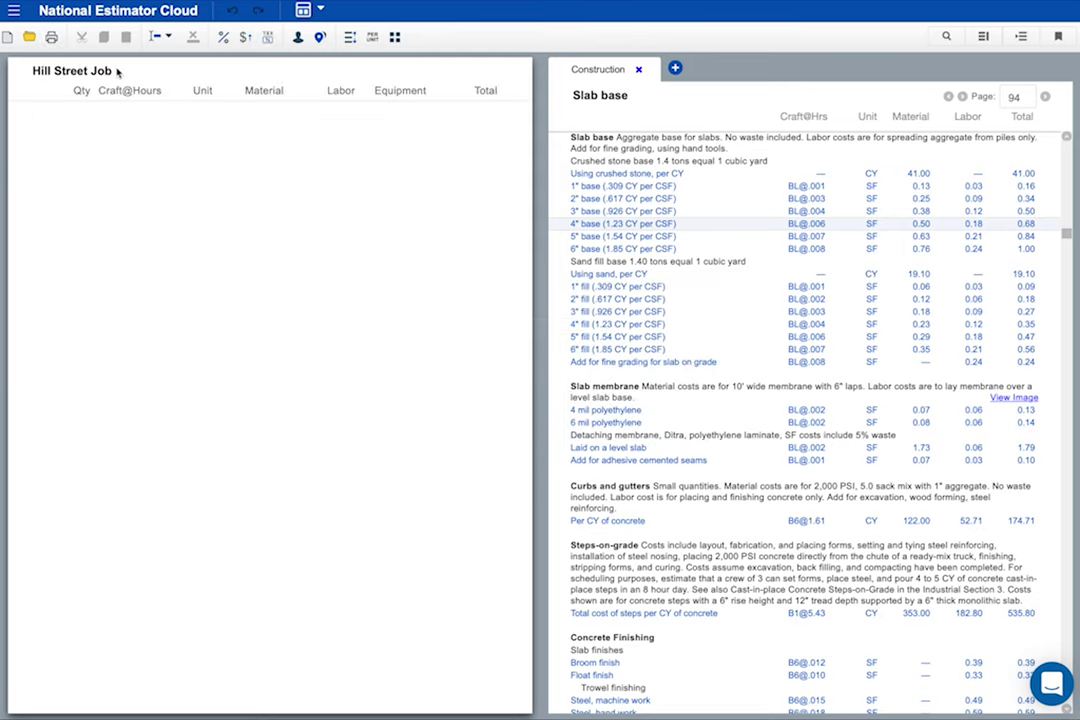
pyautogui.moveTo(118, 72)
pyautogui.mouseDown()
pyautogui.moveTo(25, 71)
pyautogui.moveTo(125, 72)
pyautogui.mouseUp()
# Step: Add the 4" crushed stone slab base row with quantity 783 SF, calculated as 27 × 29
pyautogui.rightClick(619, 229)
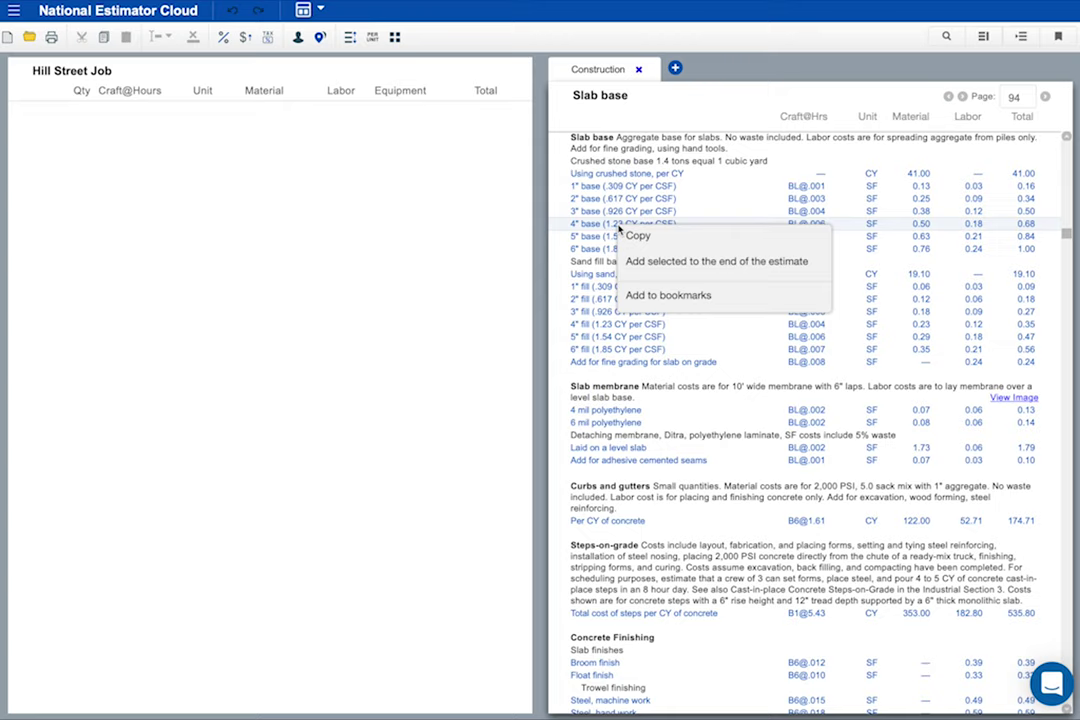
pyautogui.click(689, 268)
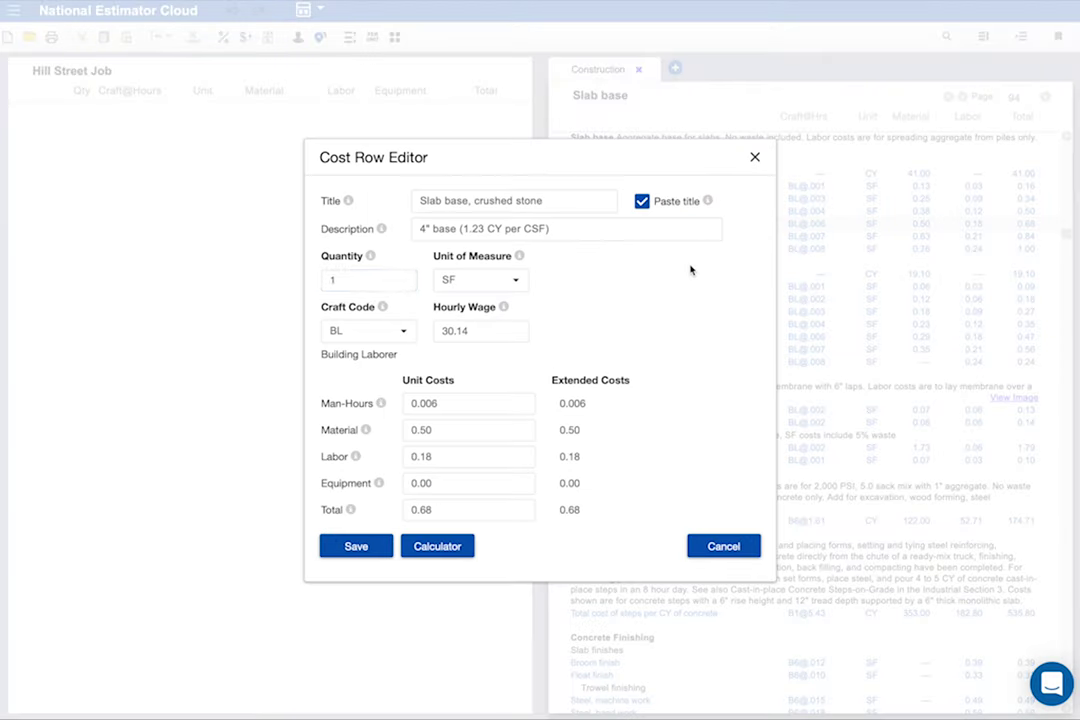
pyautogui.click(395, 280)
pyautogui.click(441, 548)
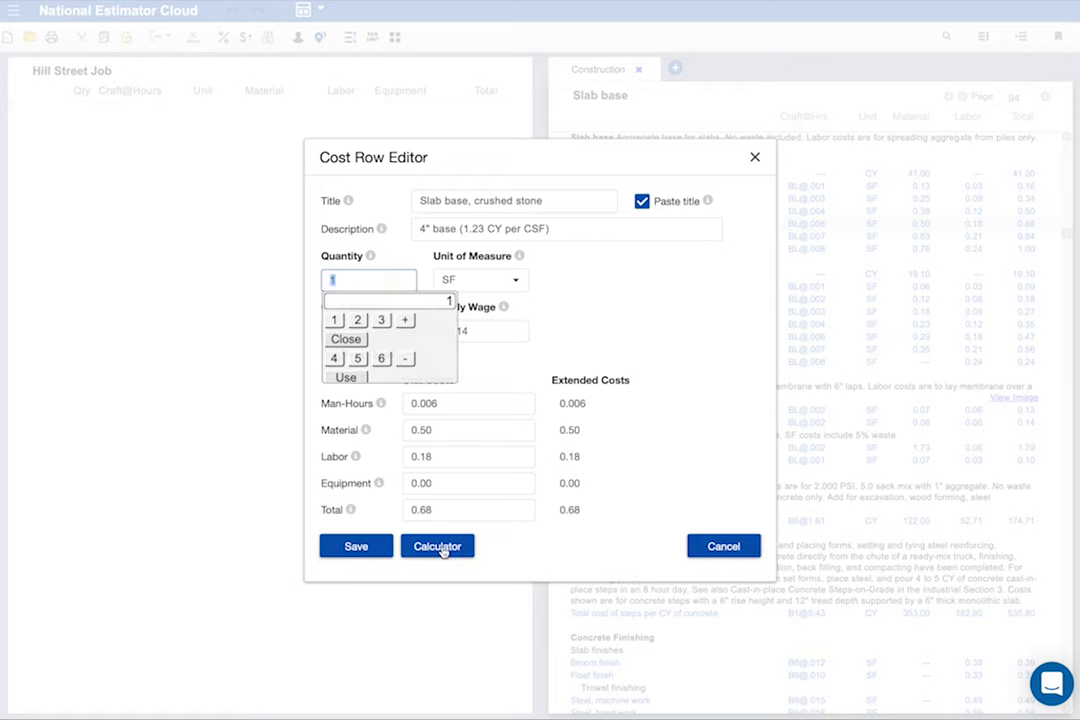
pyautogui.write('27')
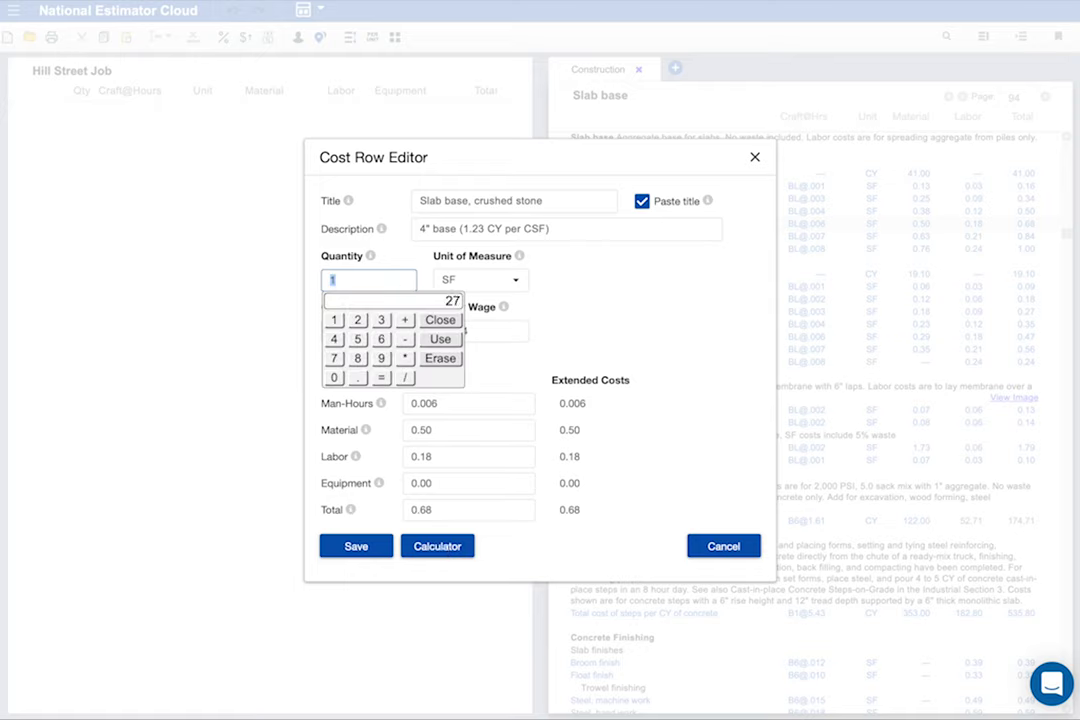
pyautogui.press('BackSpace')
pyautogui.write('9')
pyautogui.click(381, 377)
pyautogui.click(436, 341)
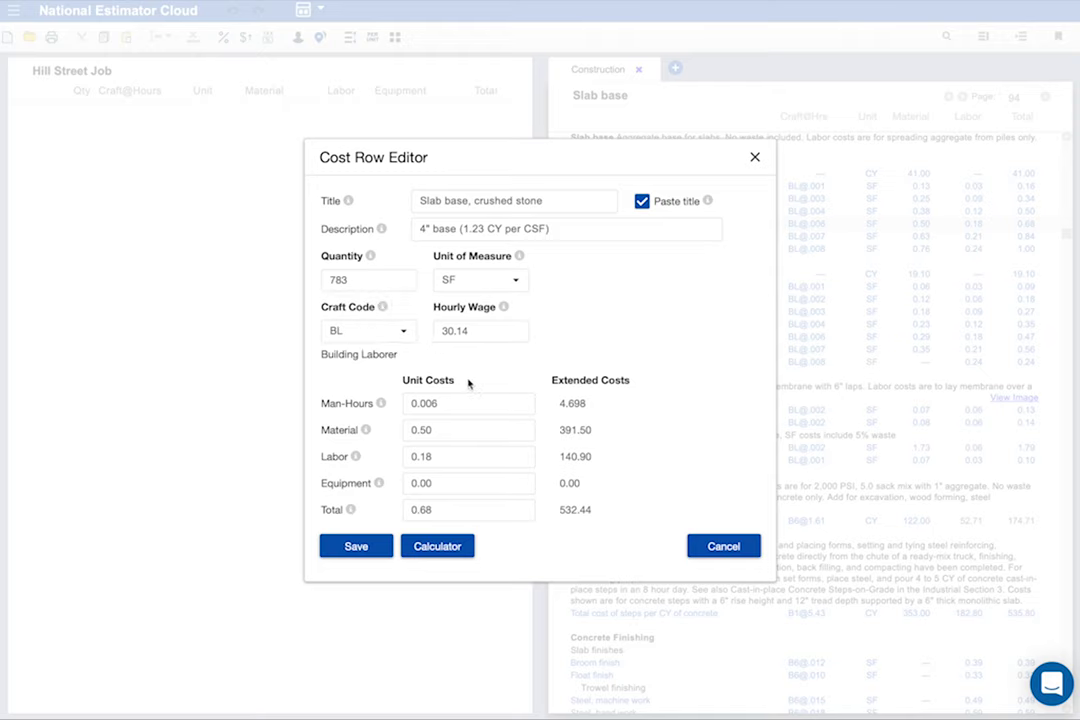
# Step: Review the row's per-unit costs, extended totals, title and description
pyautogui.moveTo(455, 379); pyautogui.dragTo(377, 377)
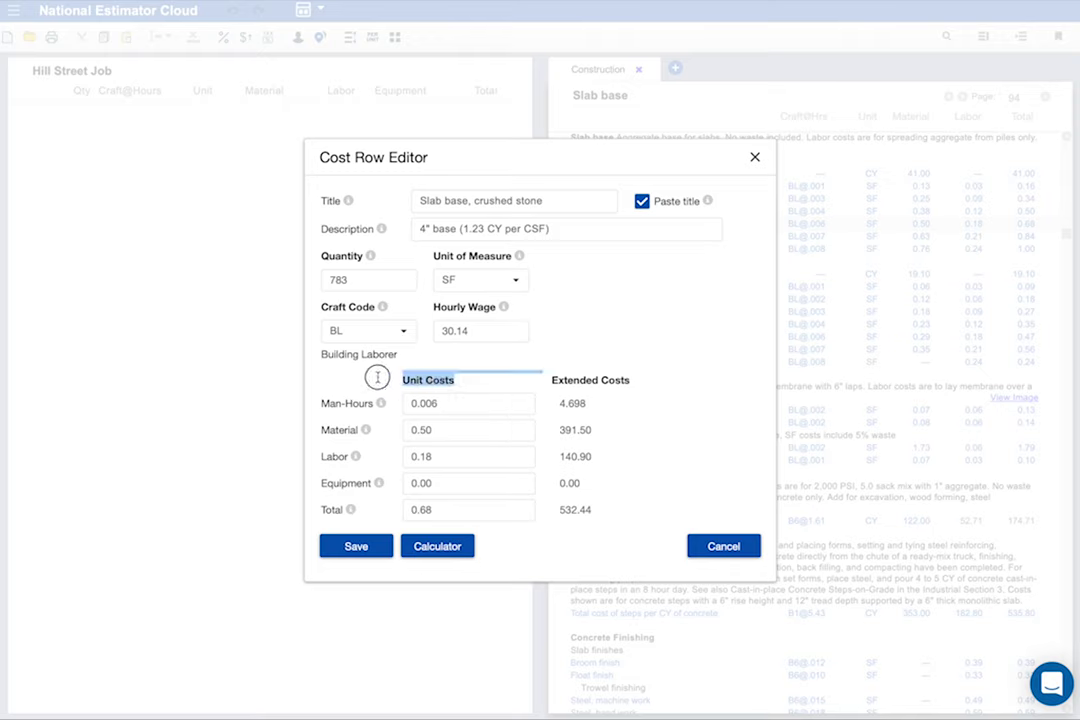
pyautogui.click(436, 378)
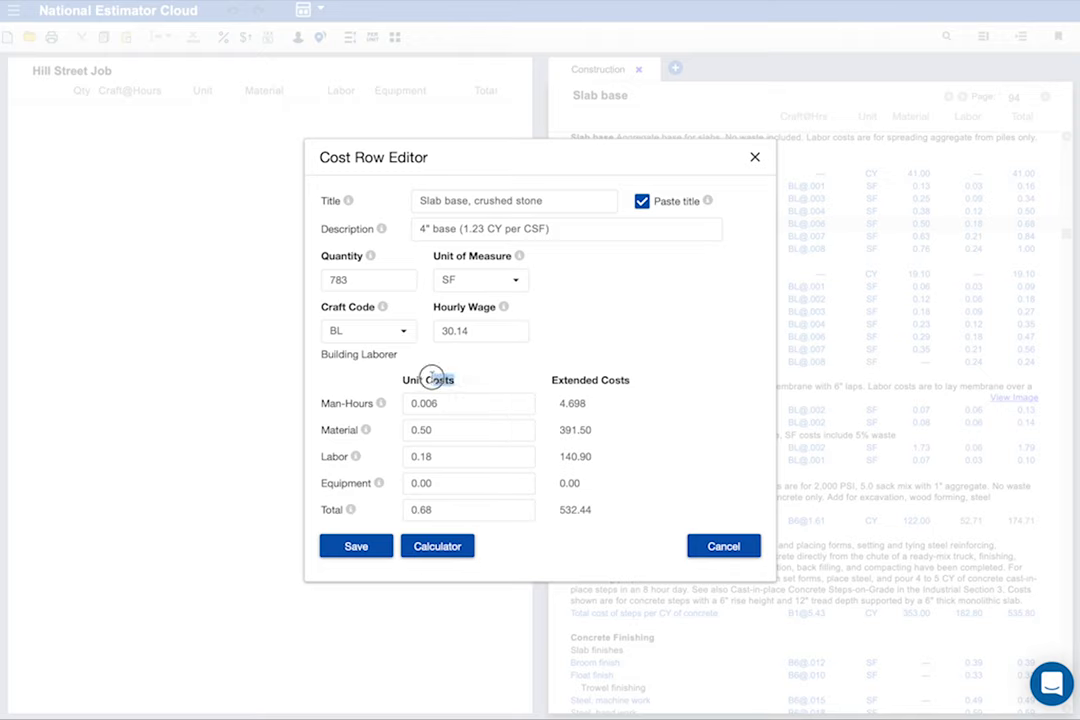
pyautogui.moveTo(641, 379); pyautogui.dragTo(553, 379)
pyautogui.click(612, 380)
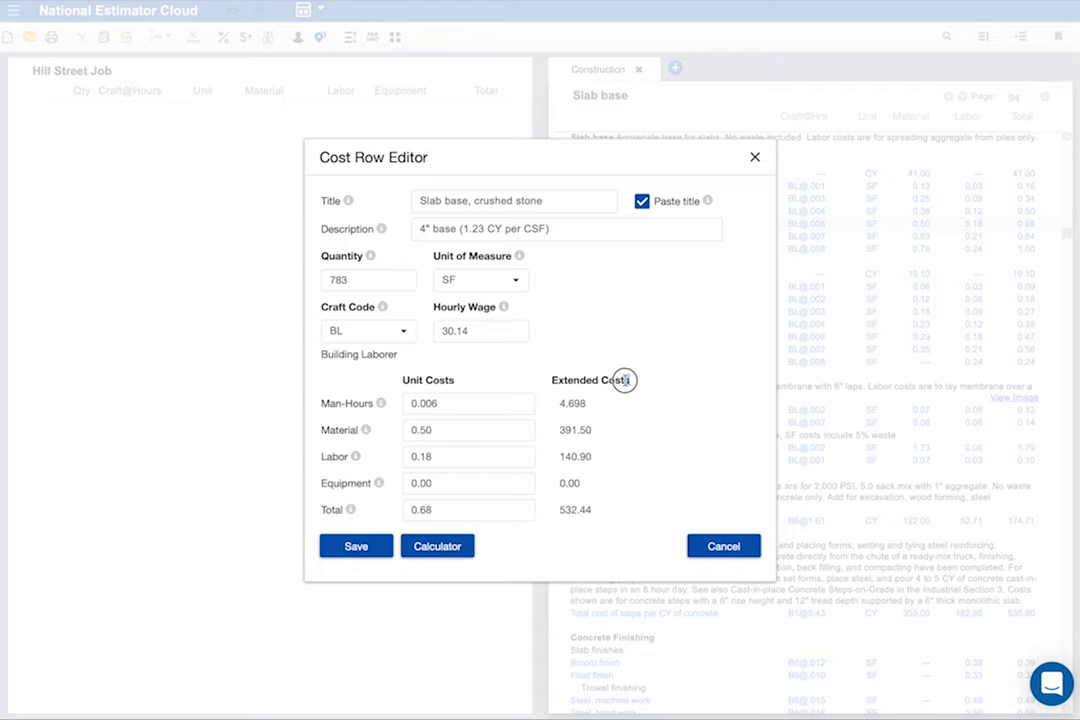
pyautogui.moveTo(559, 203); pyautogui.dragTo(413, 200)
pyautogui.moveTo(574, 228); pyautogui.dragTo(416, 224)
pyautogui.click(573, 229)
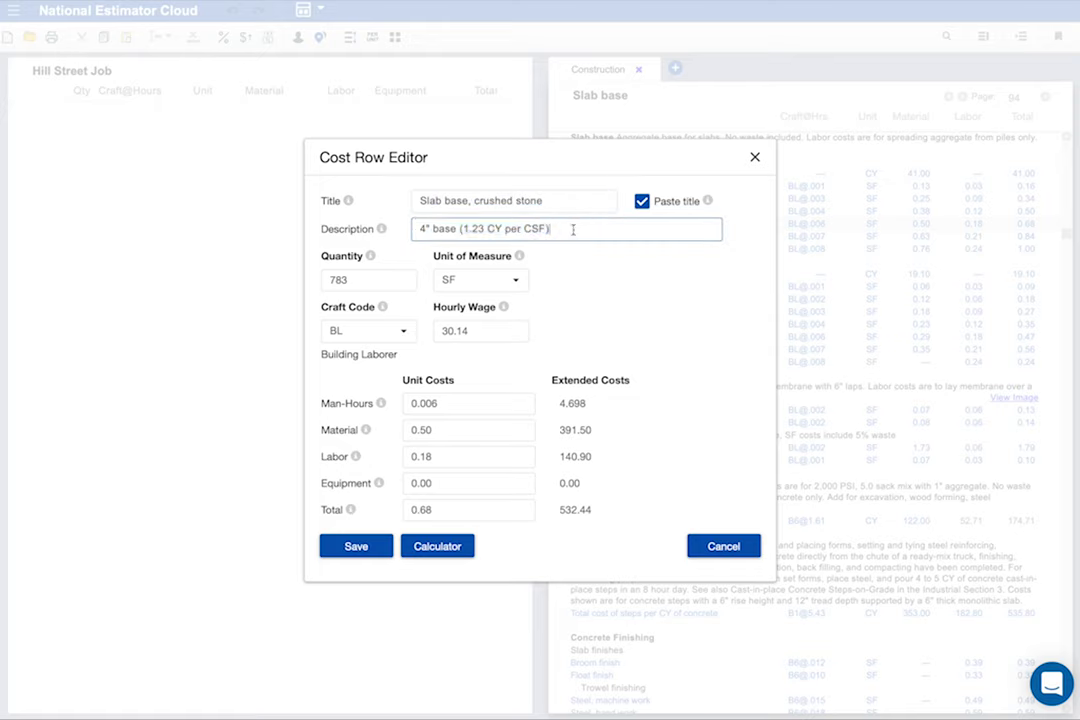
# Step: Keep BL Building Laborer as the craft and save the cost row
pyautogui.click(406, 336)
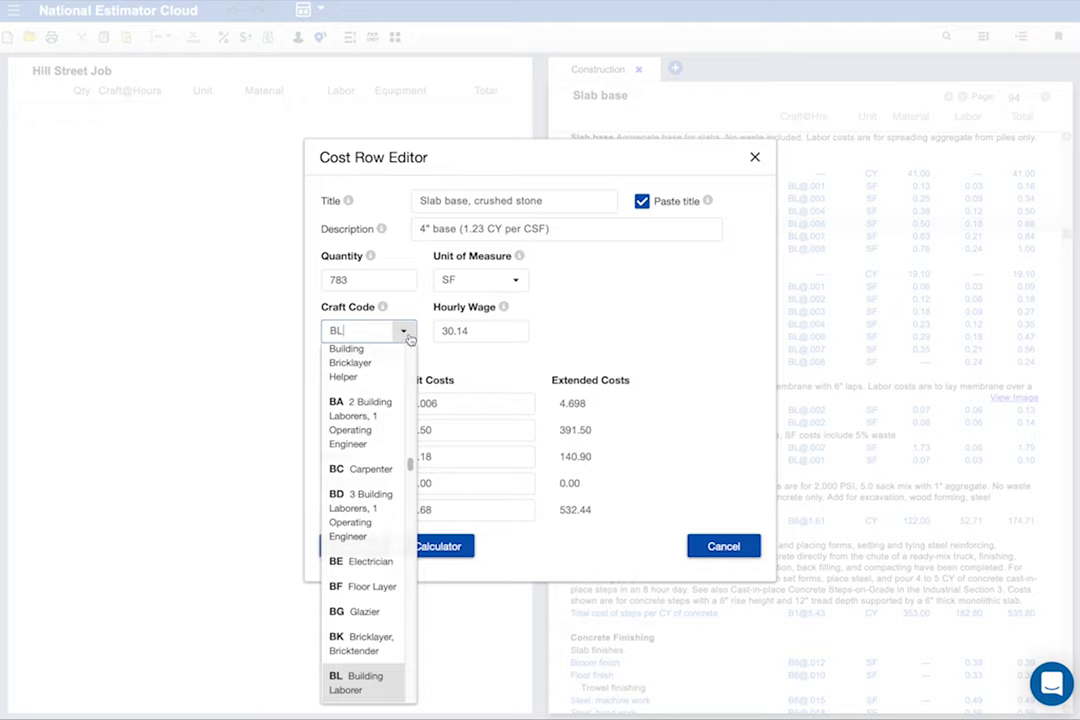
pyautogui.click(506, 331)
pyautogui.press('BackSpace')
pyautogui.press('BackSpace')
pyautogui.write('00')
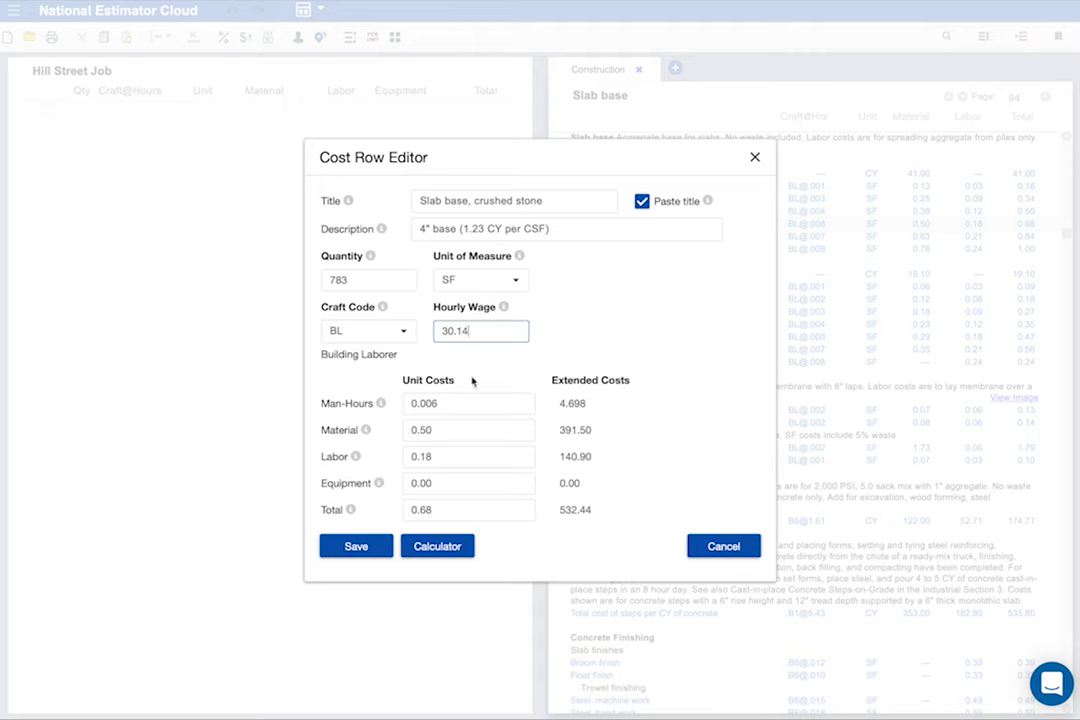
pyautogui.click(353, 547)
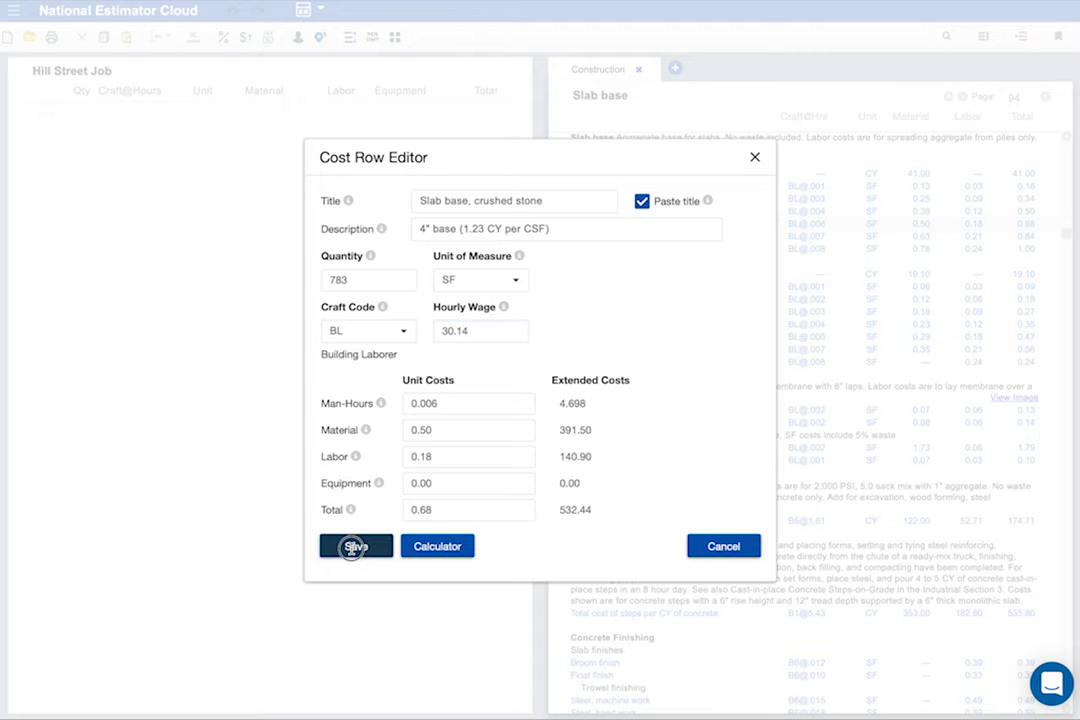
# Step: Finish adding the 783 SF slab base line to the estimate
pyautogui.click(353, 548)
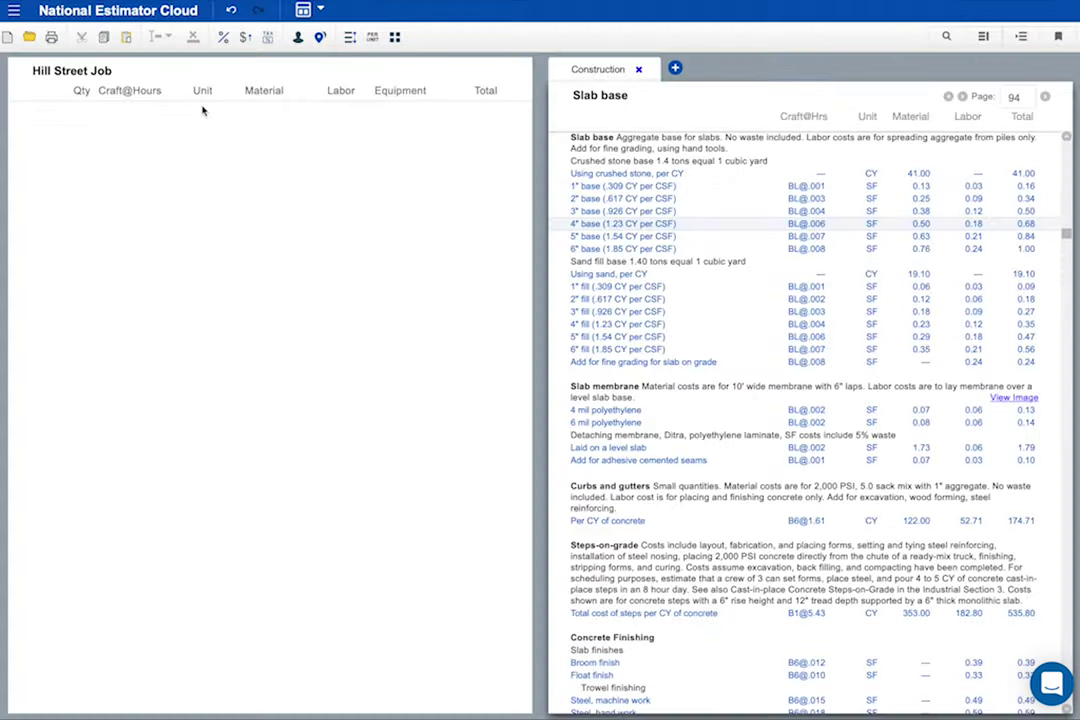
pyautogui.click(19, 164)
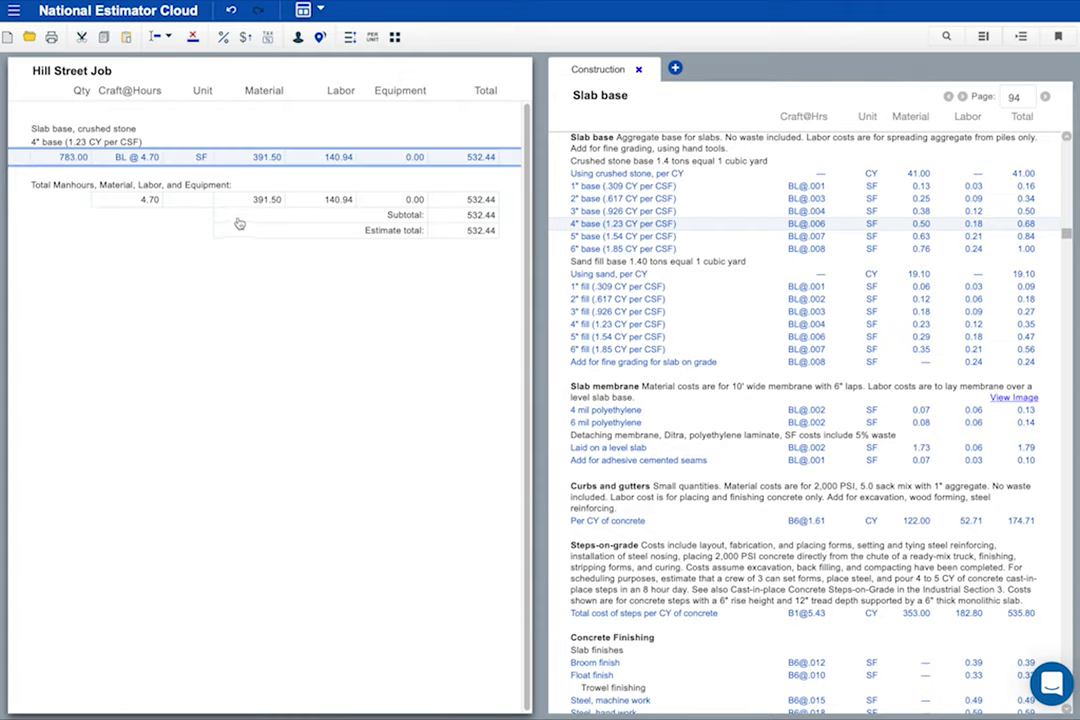
pyautogui.click(183, 224)
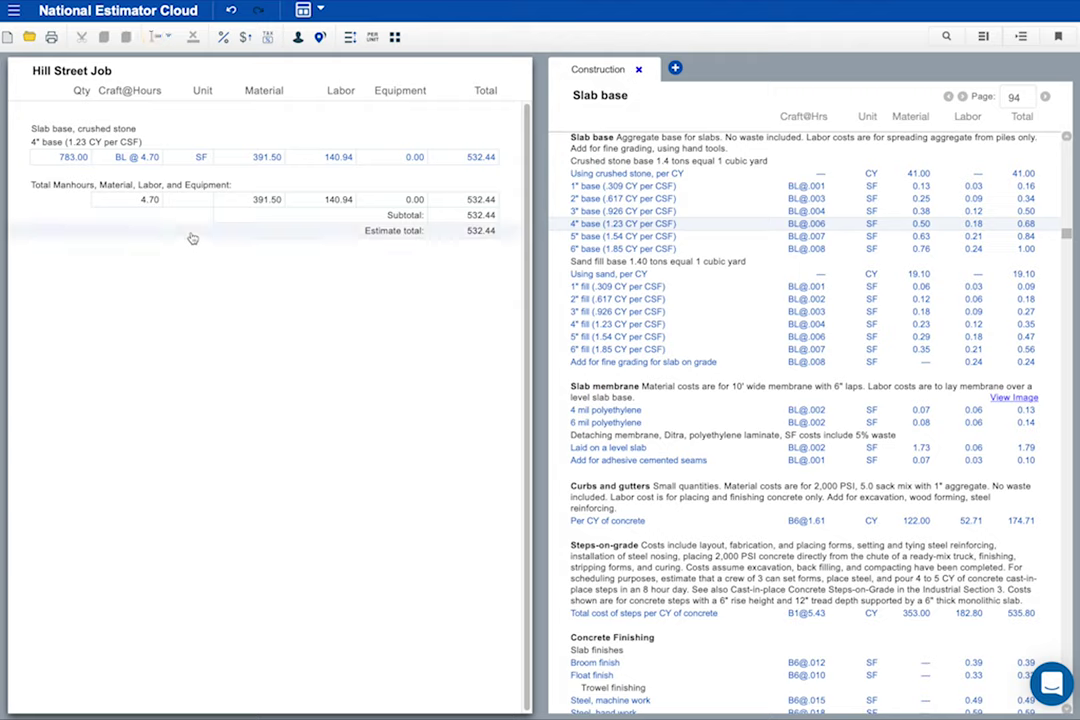
# Step: Apply 15% overhead and 10% profit markups, bringing the estimate total to 665.55
pyautogui.click(246, 39)
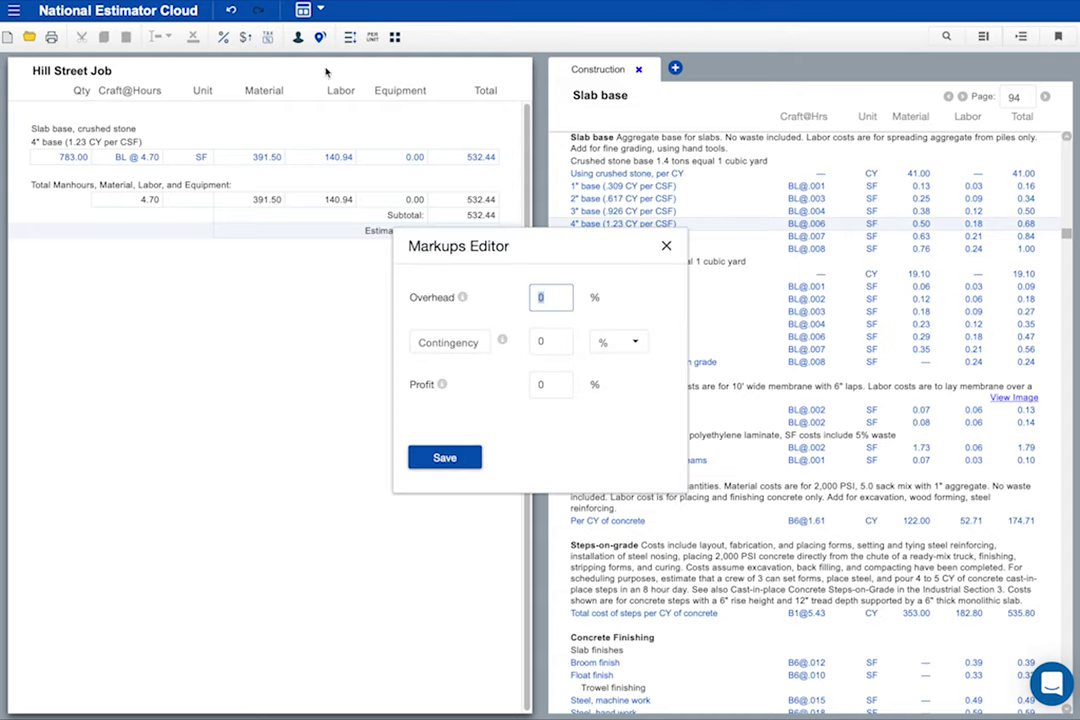
pyautogui.click(564, 300)
pyautogui.press('BackSpace')
pyautogui.write('15')
pyautogui.press('Tab')
pyautogui.press('Tab')
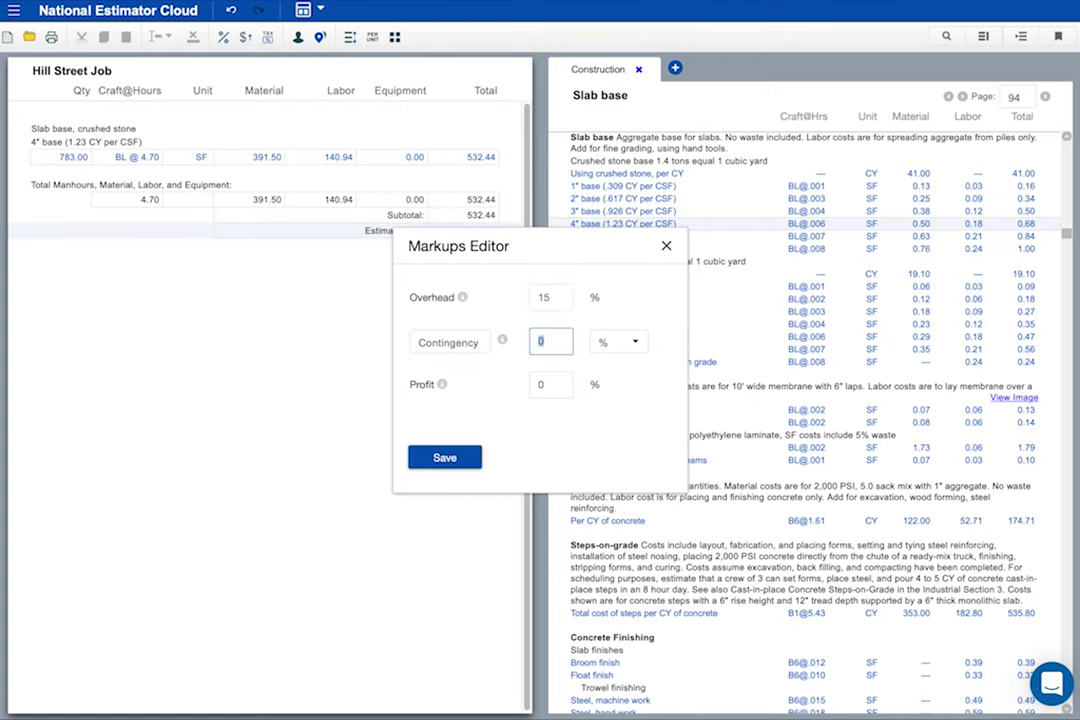
pyautogui.press('Tab')
pyautogui.press('Tab')
pyautogui.write('10')
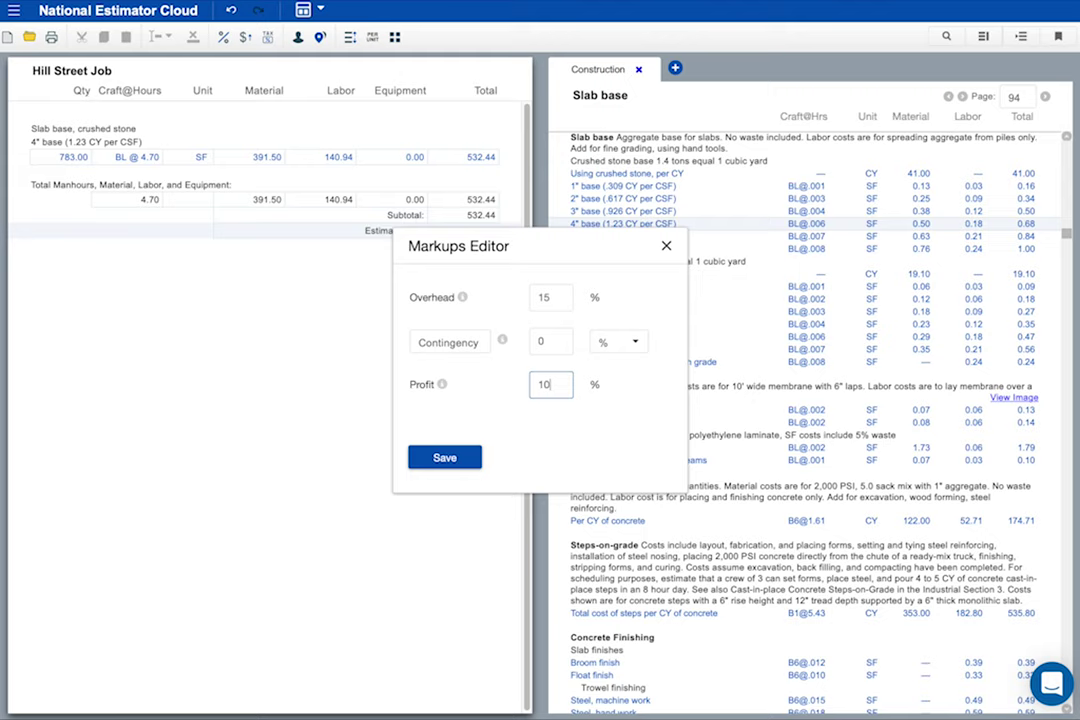
pyautogui.click(446, 460)
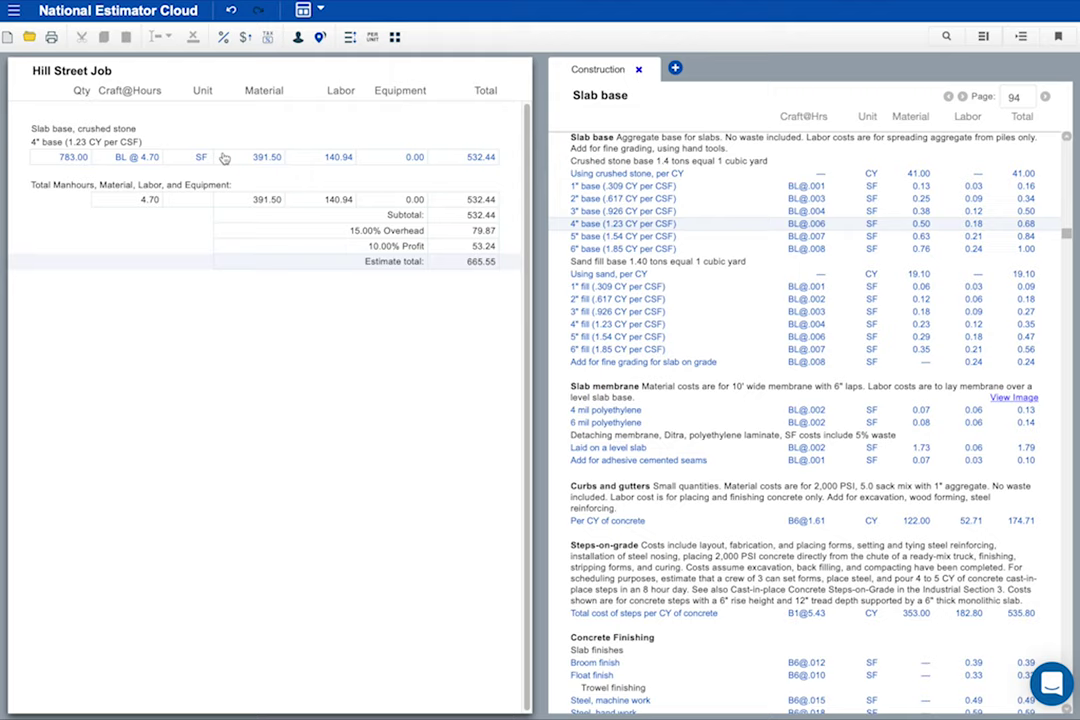
pyautogui.click(223, 236)
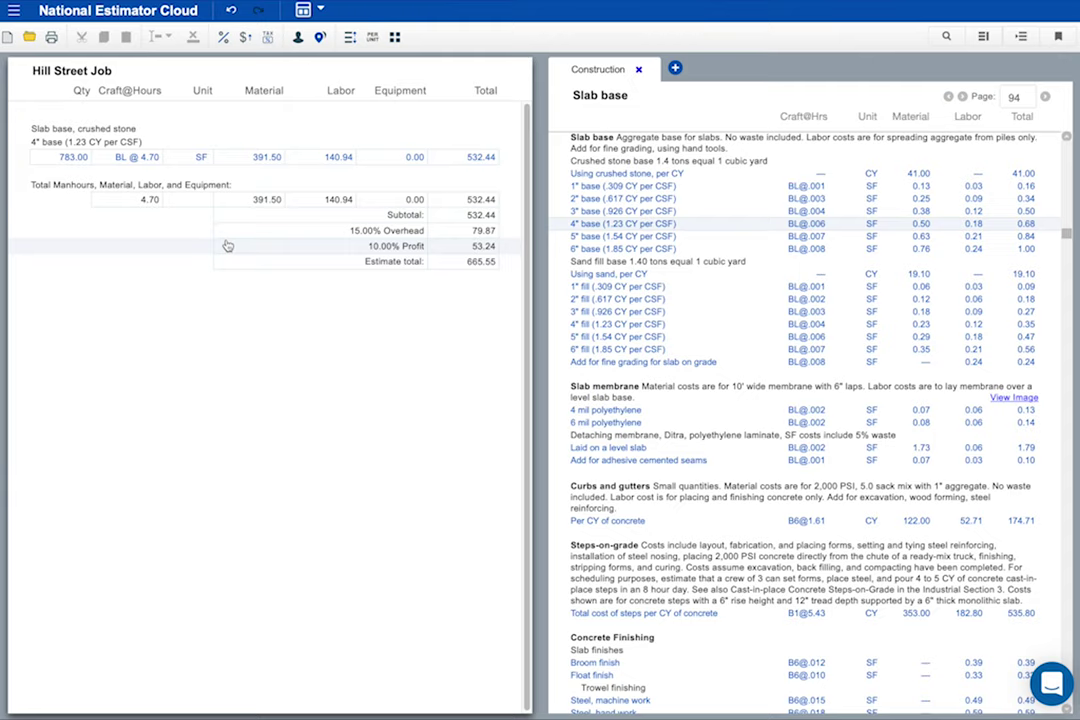
# Step: Set tax on materials to 8.25%, raising the grand total to 697.85
pyautogui.click(268, 46)
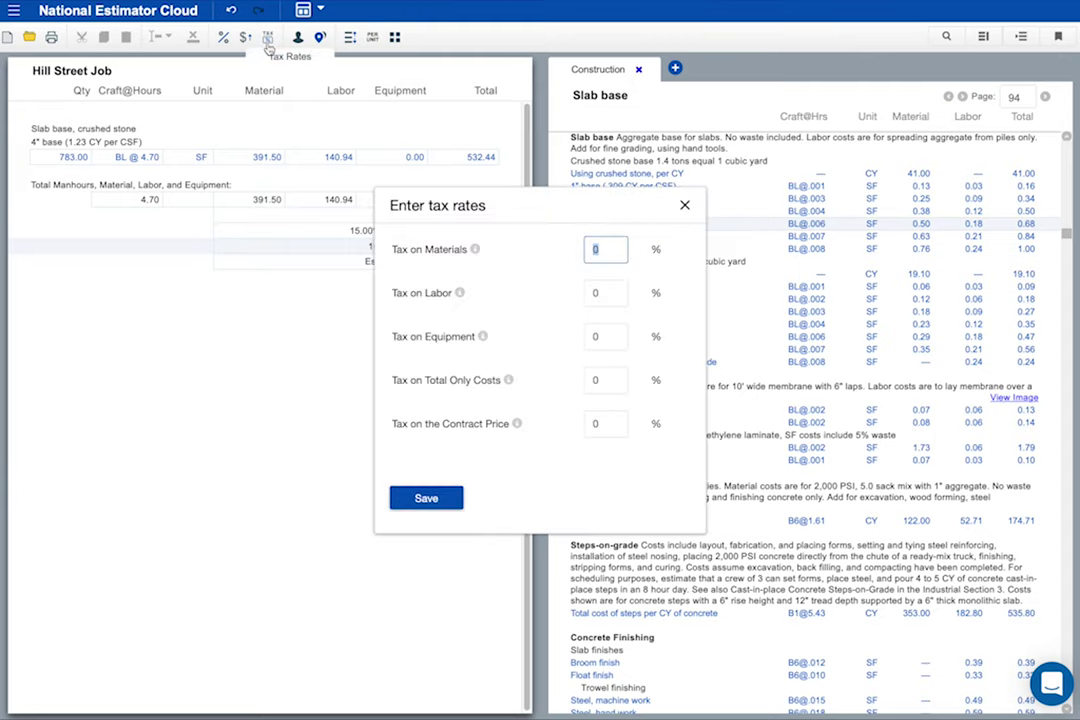
pyautogui.write('8.25')
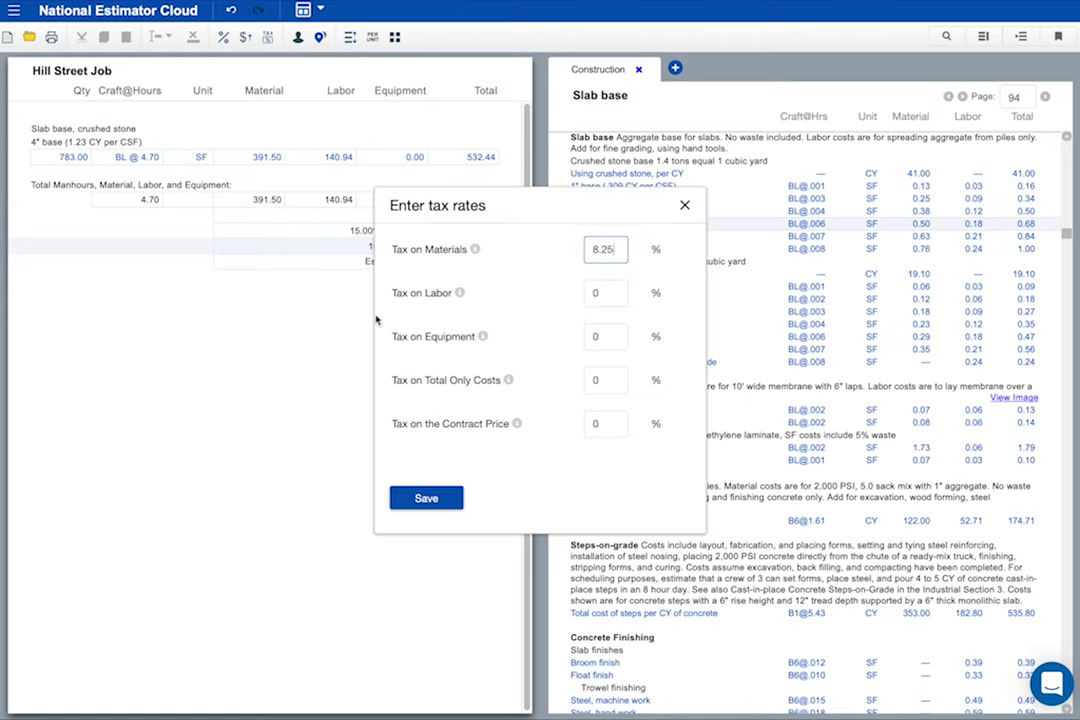
pyautogui.click(427, 498)
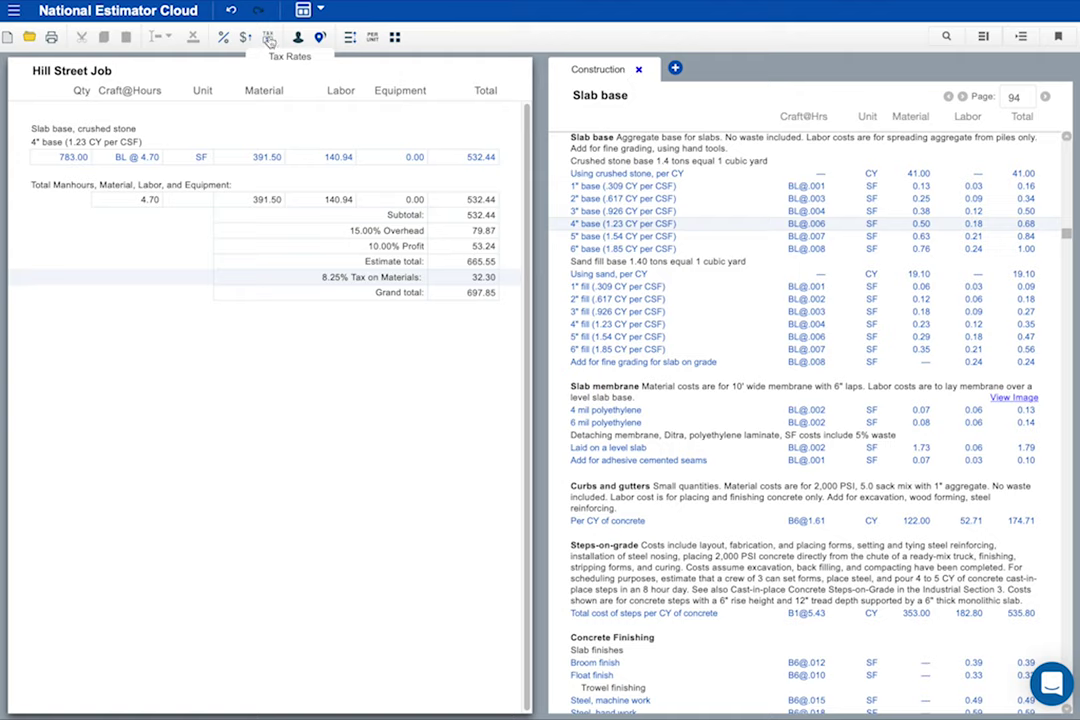
pyautogui.click(236, 161)
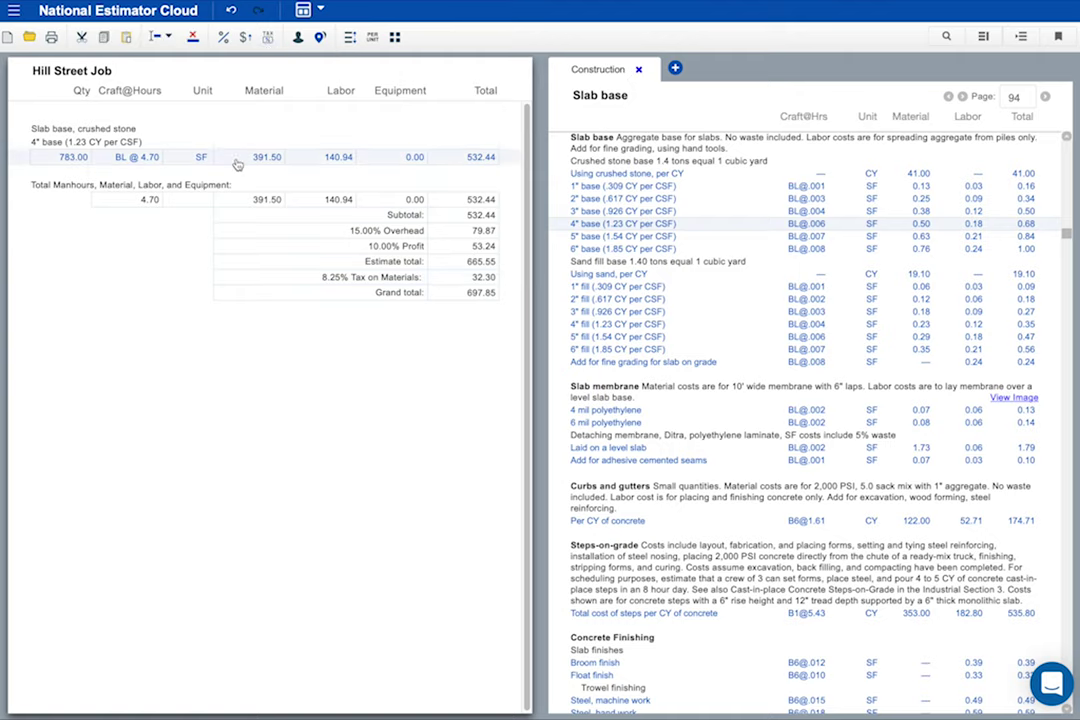
pyautogui.click(146, 130)
pyautogui.write('star')
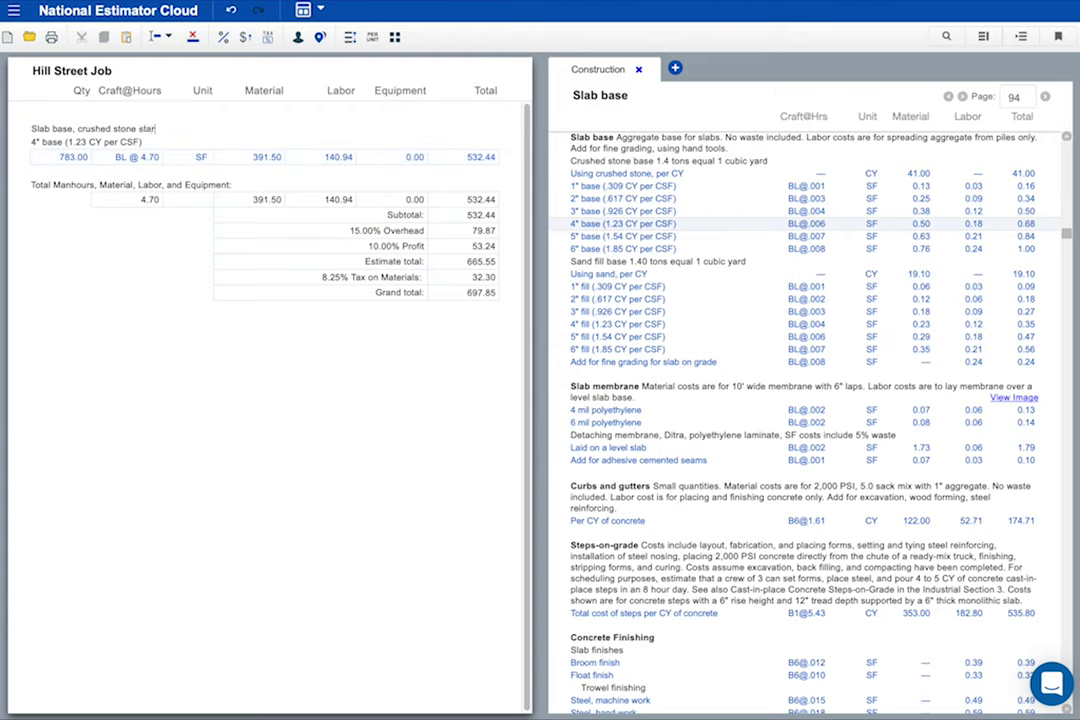
pyautogui.write('ttyping')
pyautogui.press('BackSpace')
pyautogui.press('BackSpace')
pyautogui.press('BackSpace')
pyautogui.press('BackSpace')
pyautogui.press('BackSpace')
pyautogui.press('BackSpace')
pyautogui.press('BackSpace')
pyautogui.press('BackSpace')
pyautogui.press('BackSpace')
pyautogui.press('BackSpace')
pyautogui.press('BackSpace')
pyautogui.press('BackSpace')
# Step: Search the cost book index for 'concrete' and jump to the concrete pumping page 350
pyautogui.rightClick(141, 116)
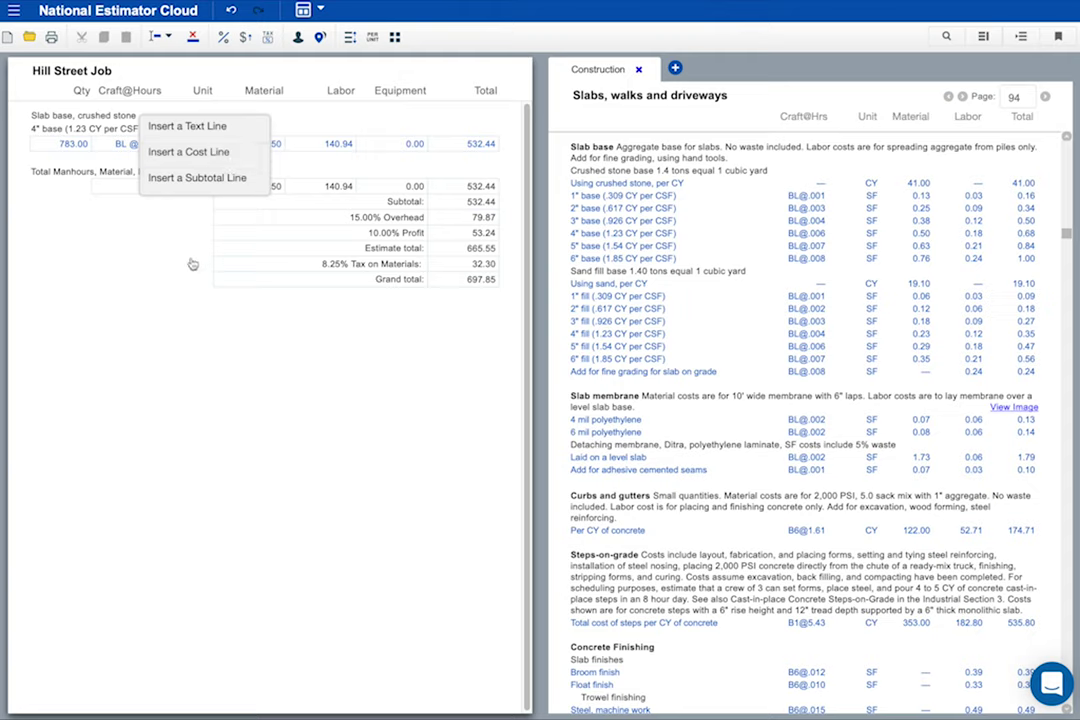
pyautogui.click(143, 241)
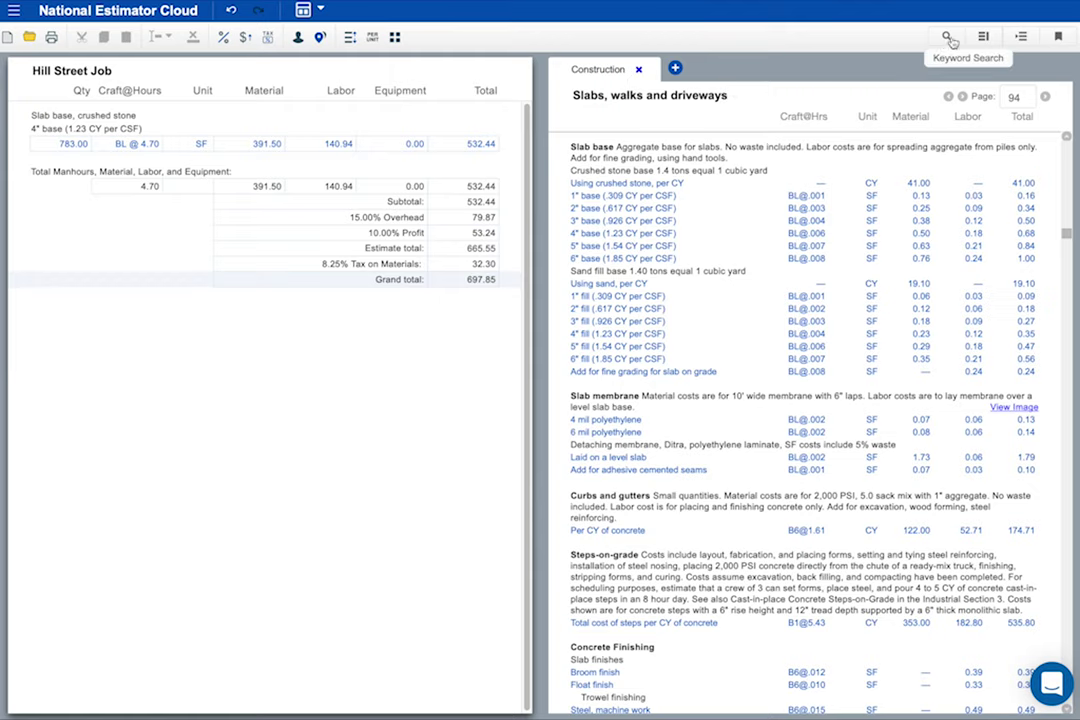
pyautogui.click(1019, 38)
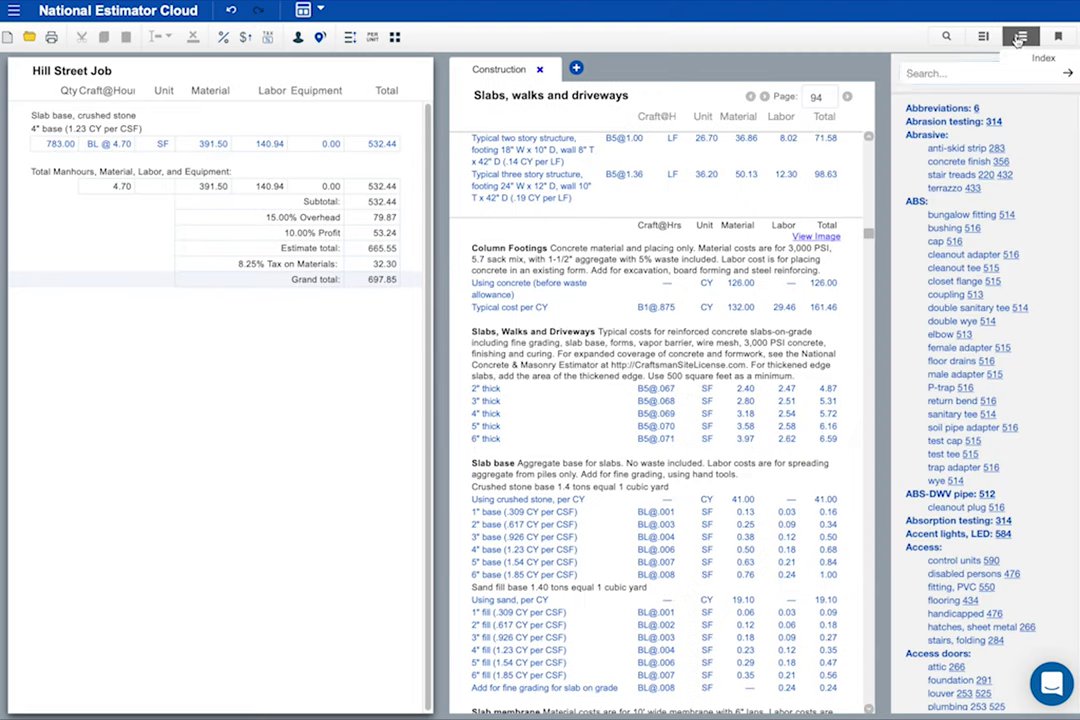
pyautogui.click(947, 72)
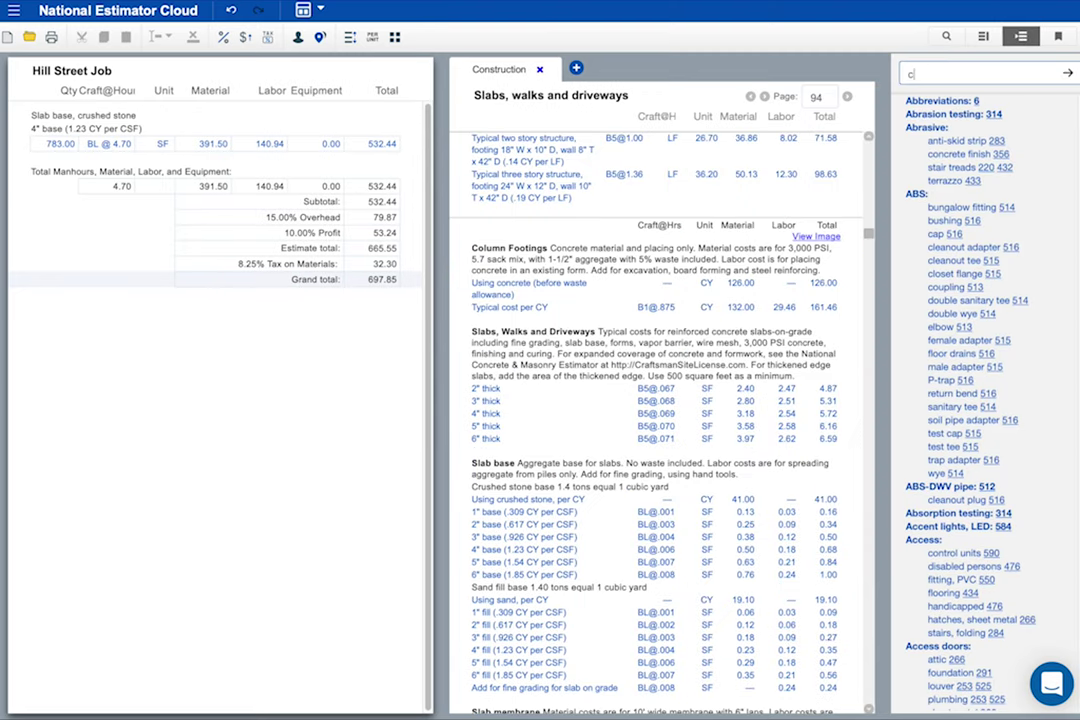
pyautogui.write('concrete')
pyautogui.press('Return')
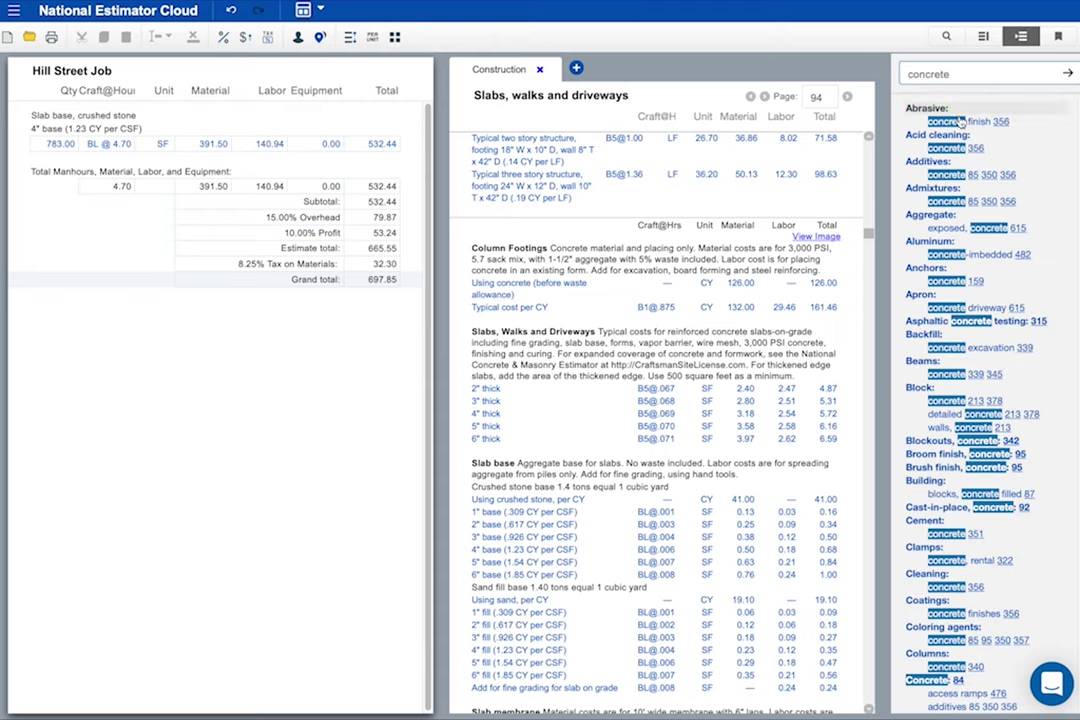
pyautogui.scroll(-10, 1033, 172)
pyautogui.scroll(-10, 1033, 172)
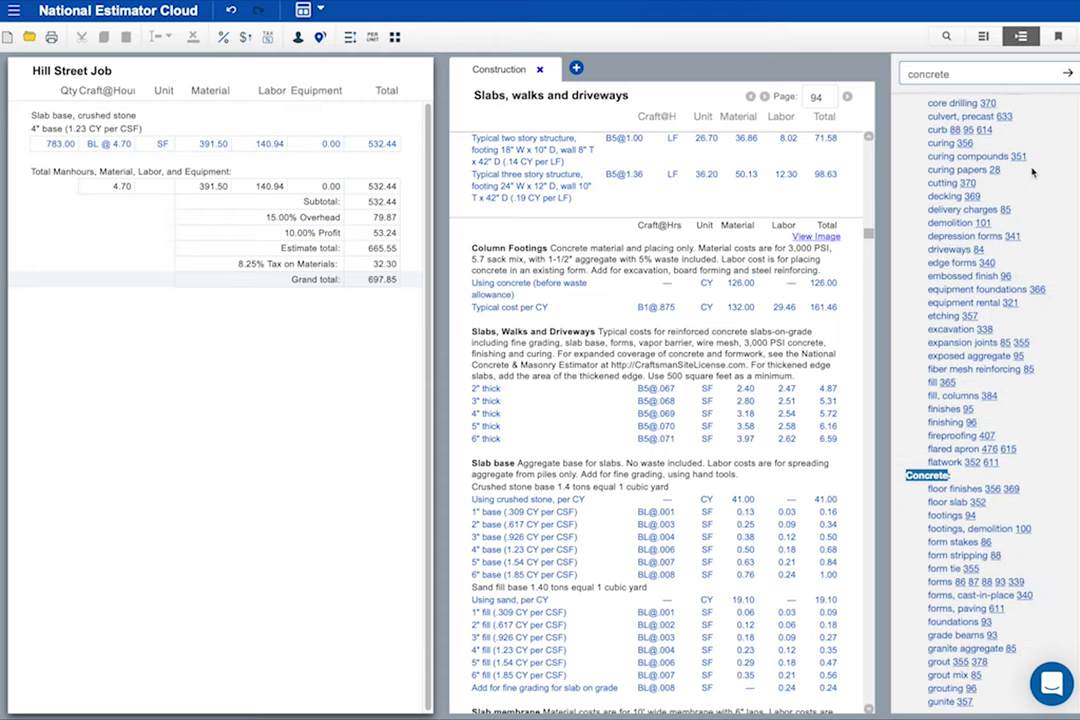
pyautogui.scroll(-5, 1033, 172)
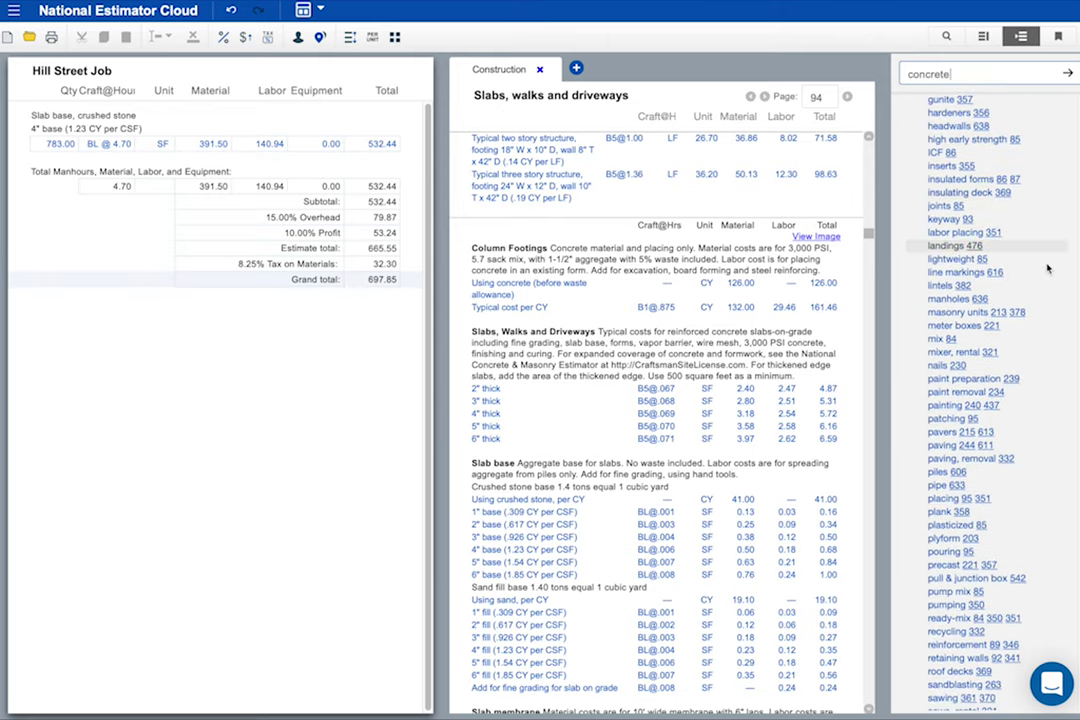
pyautogui.click(985, 602)
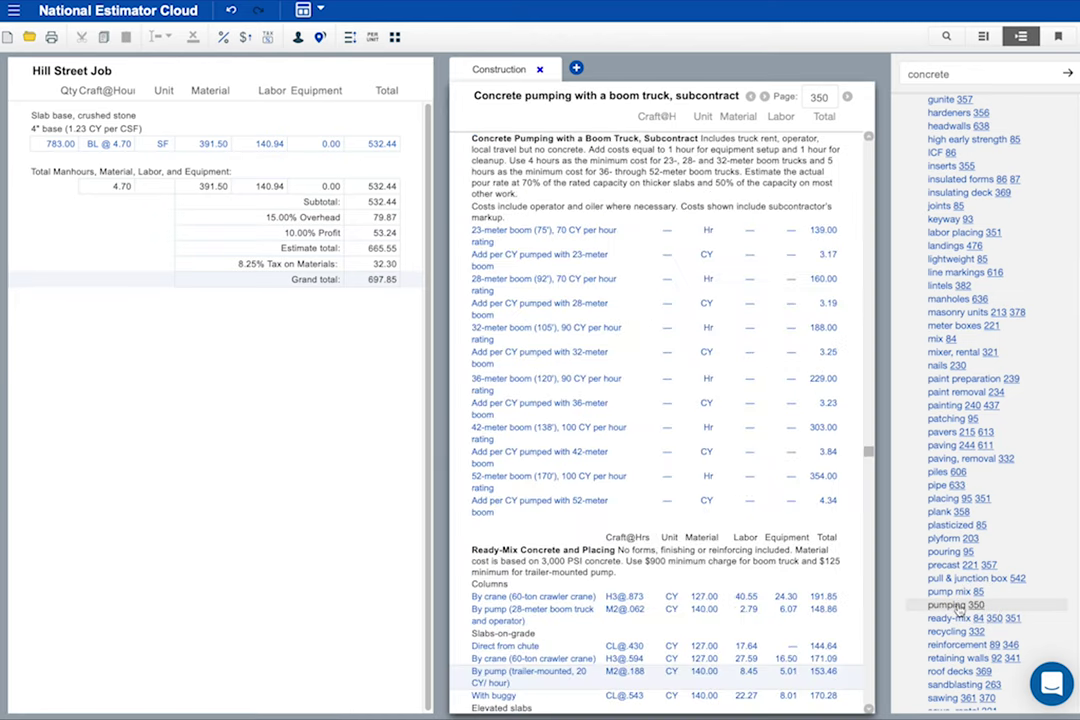
pyautogui.rightClick(481, 683)
# Step: Add the trailer-mounted pump row at 14.5 CY, calculated as 783 / 2 / 27
pyautogui.click(574, 622)
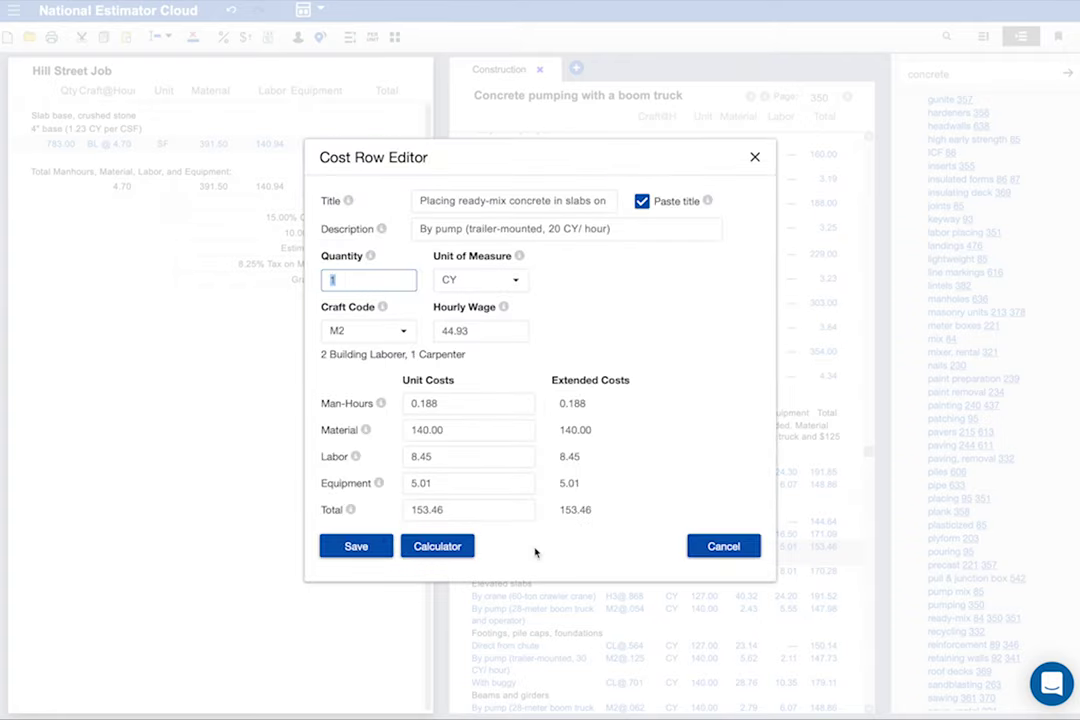
pyautogui.click(470, 281)
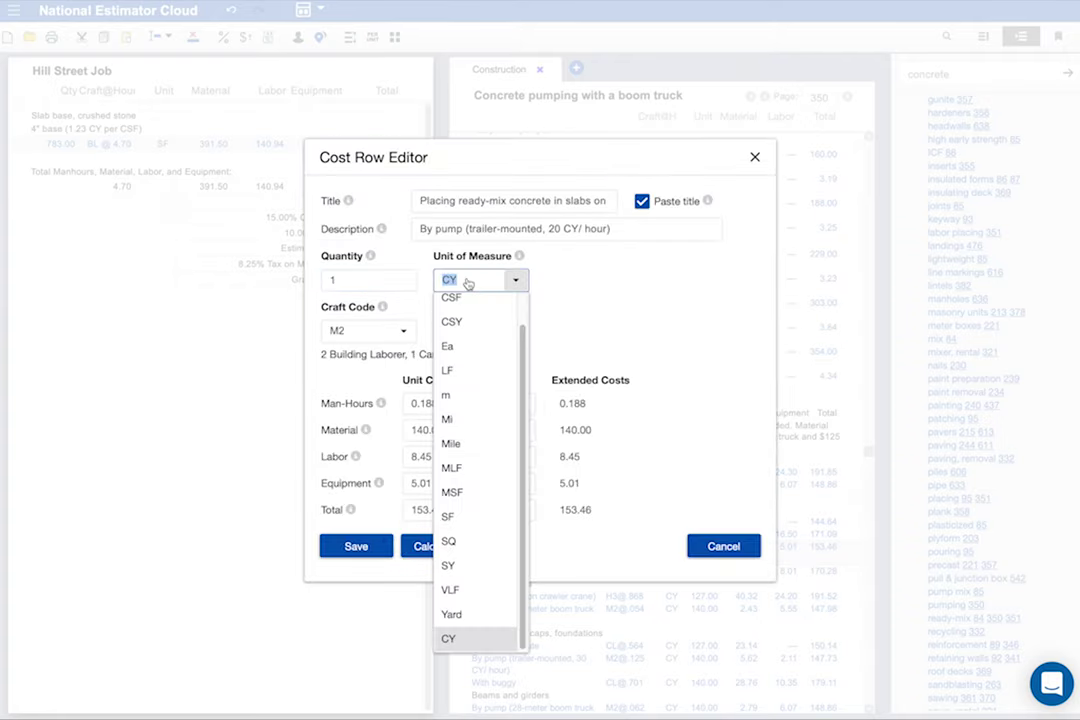
pyautogui.click(479, 283)
pyautogui.click(374, 280)
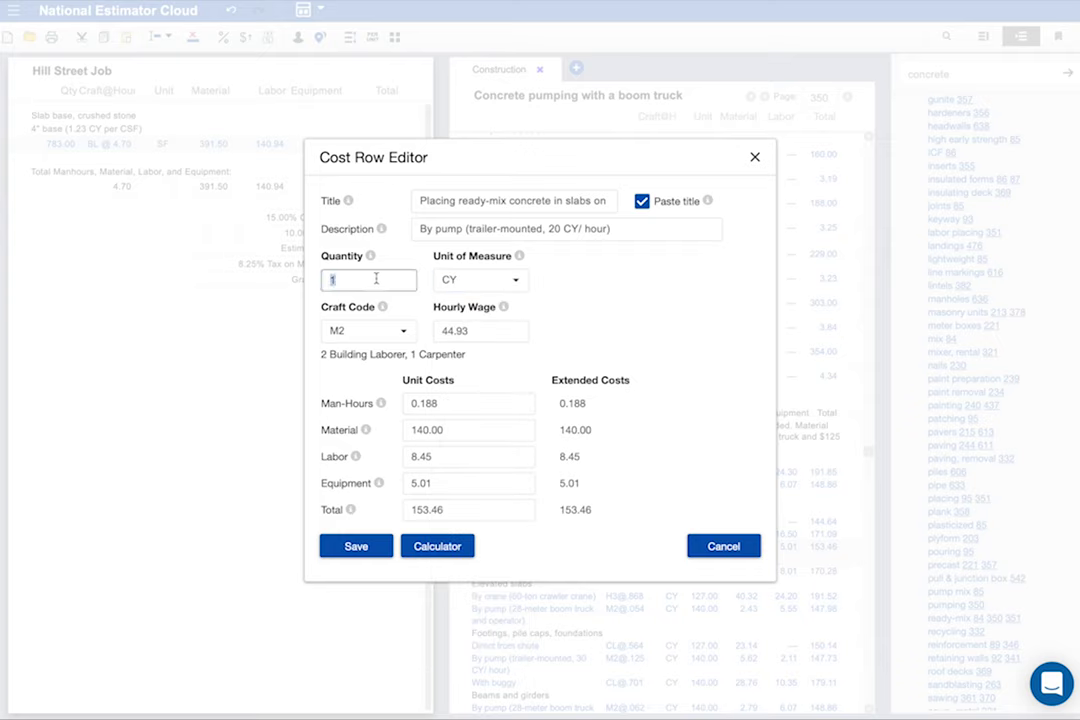
pyautogui.click(430, 550)
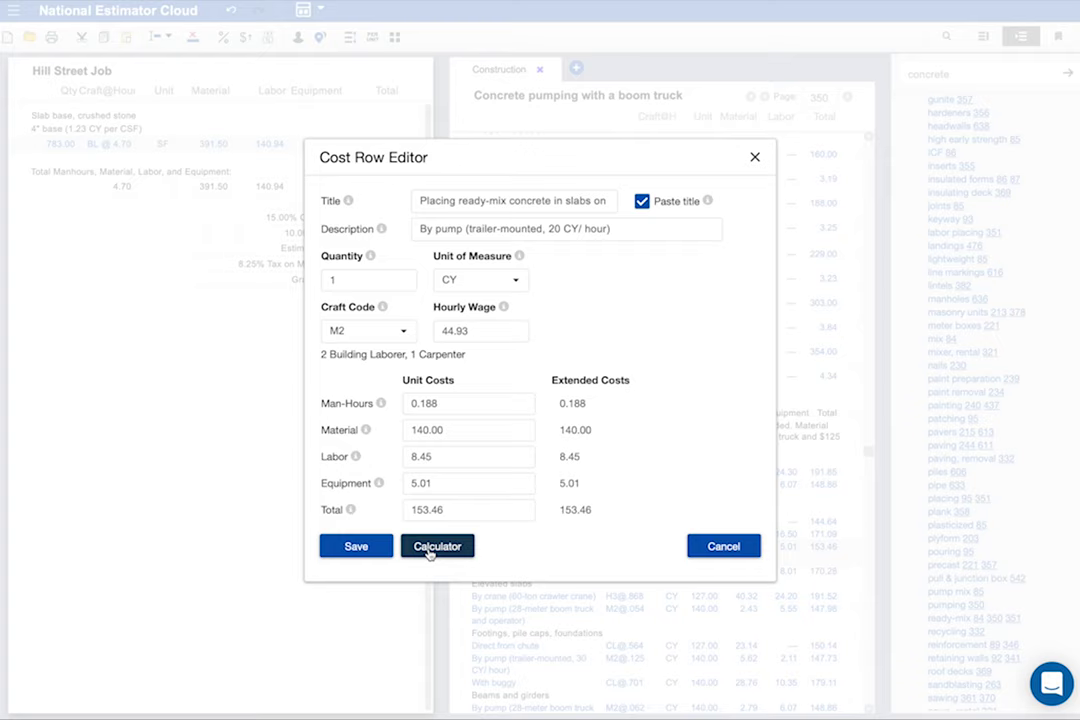
pyautogui.click(430, 547)
pyautogui.write('783')
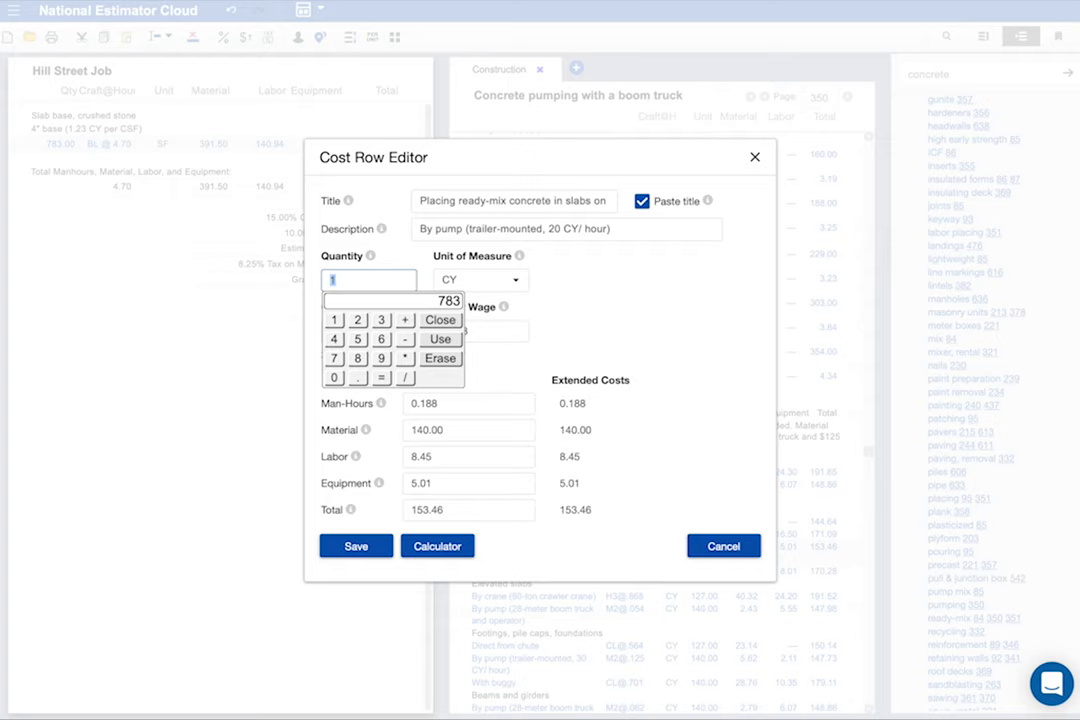
pyautogui.write('/2')
pyautogui.click(381, 378)
pyautogui.write('27')
pyautogui.click(382, 378)
pyautogui.click(439, 340)
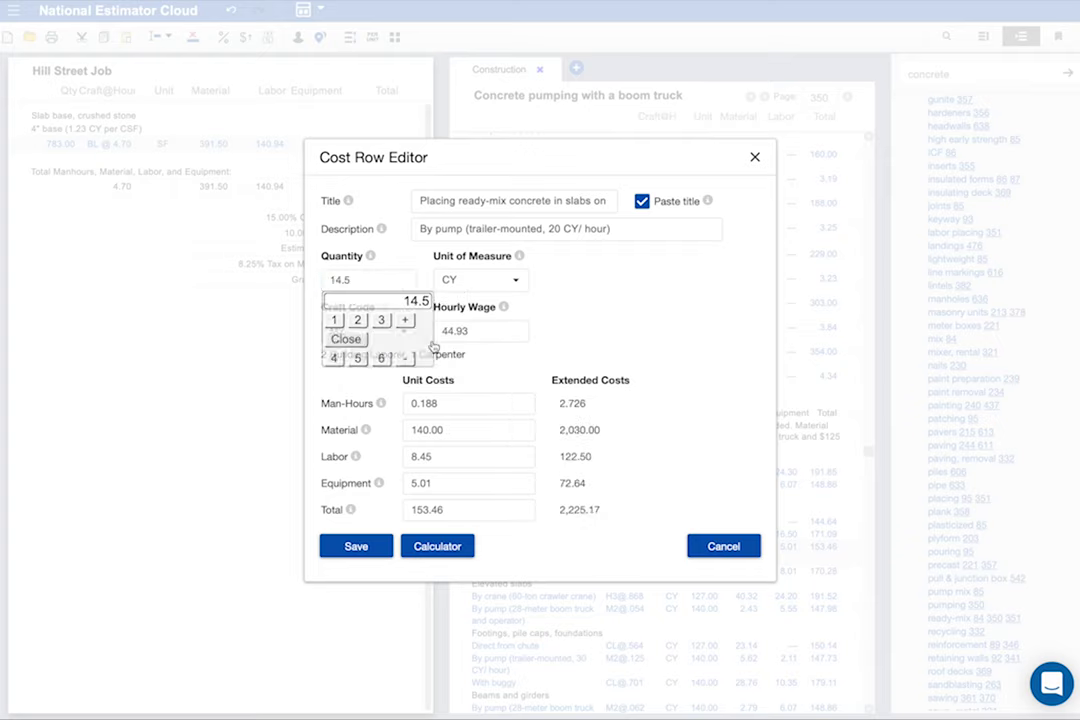
pyautogui.click(610, 456)
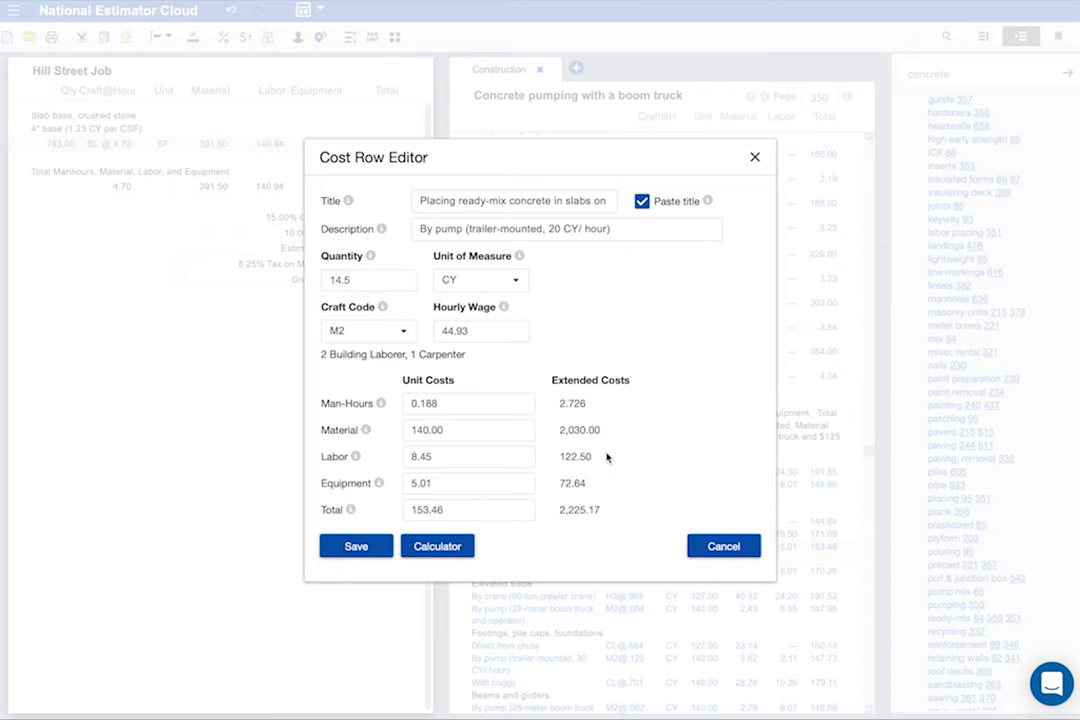
# Step: Set the pump row's man-hours to 0.250 per CY and save it
pyautogui.moveTo(600, 455)
pyautogui.mouseDown()
pyautogui.moveTo(553, 456)
pyautogui.moveTo(598, 455)
pyautogui.mouseUp()
pyautogui.click(480, 405)
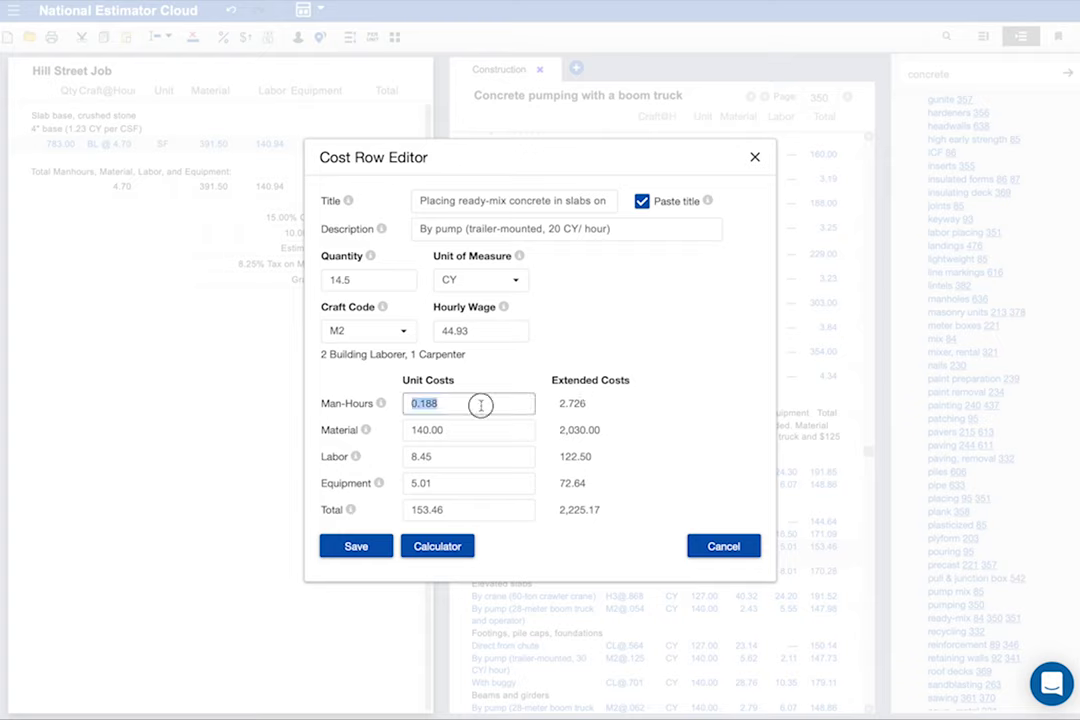
pyautogui.write('0.250')
pyautogui.click(682, 470)
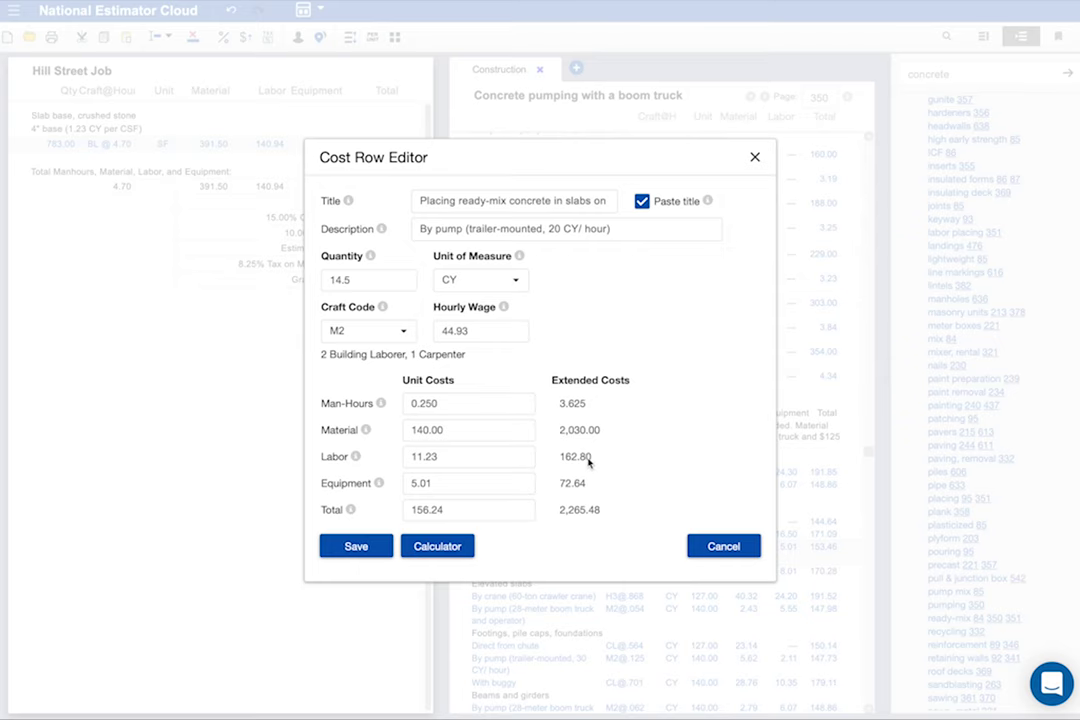
pyautogui.click(354, 547)
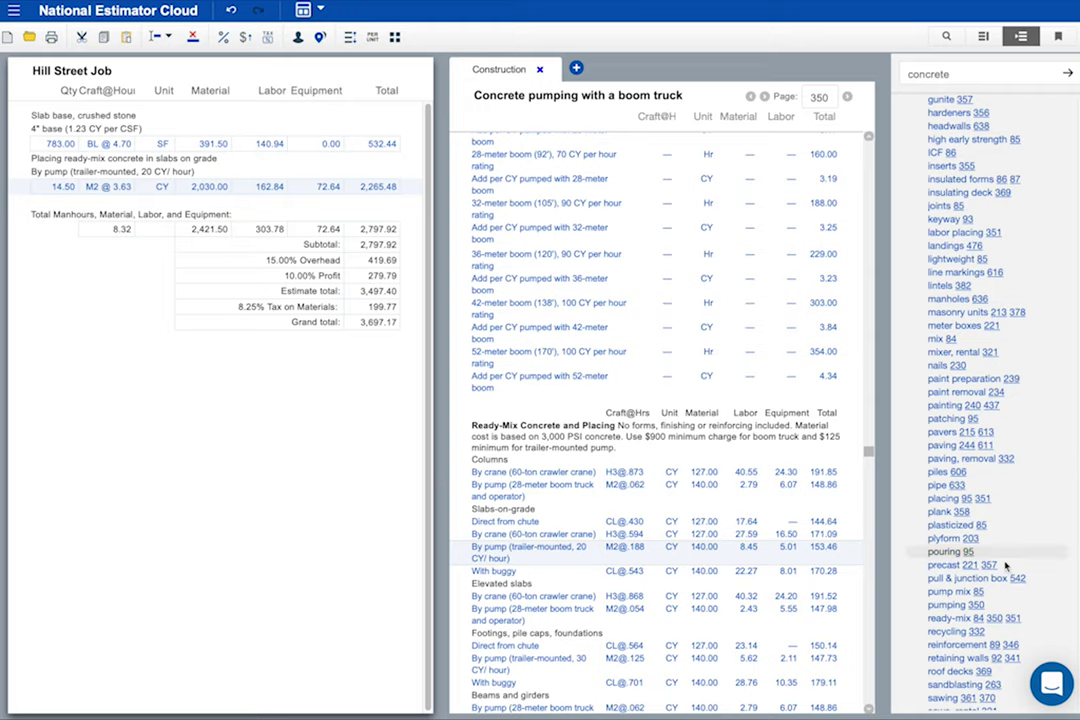
pyautogui.click(1055, 688)
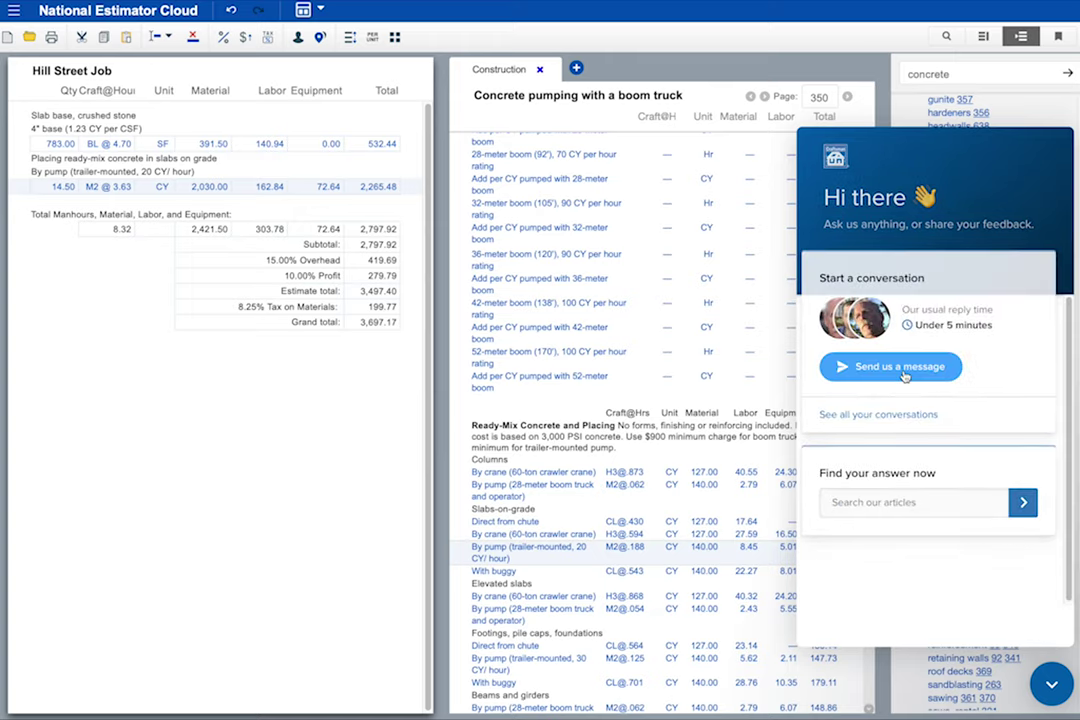
pyautogui.click(900, 367)
pyautogui.write('Hi. I have')
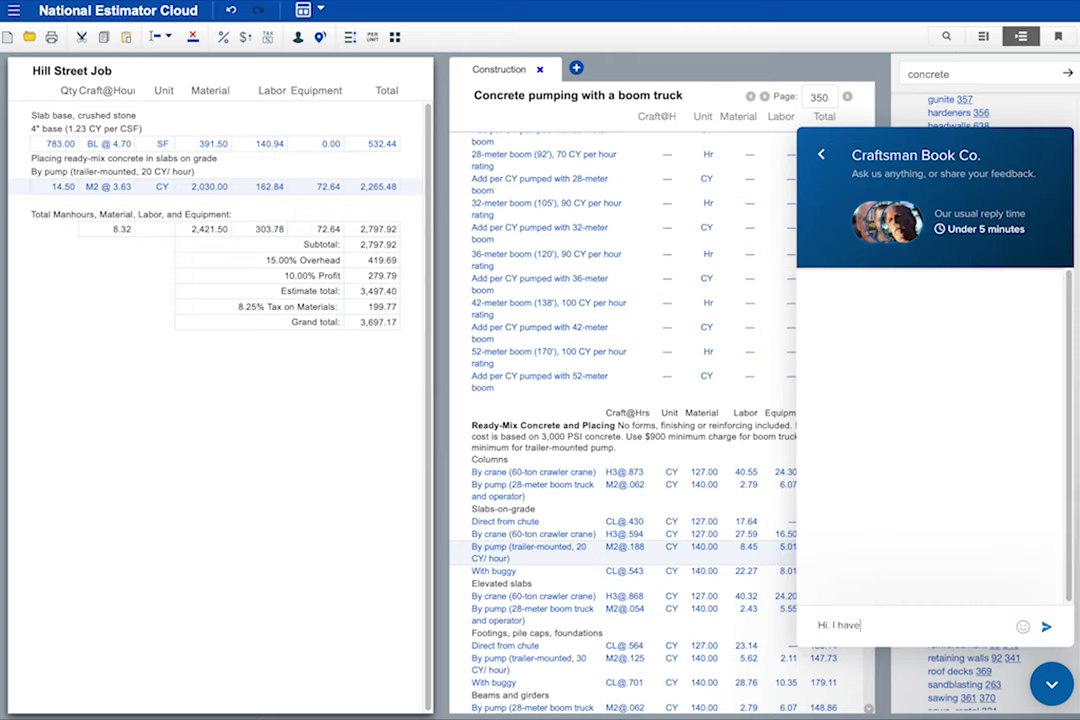
pyautogui.write(' a question.')
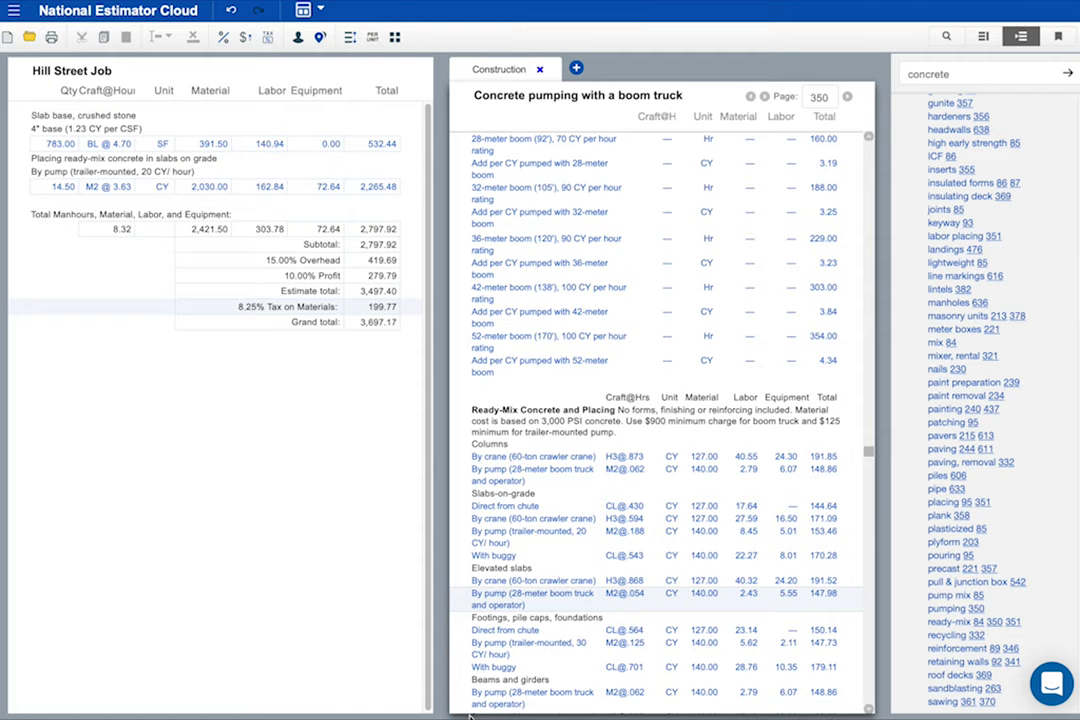
pyautogui.click(1021, 36)
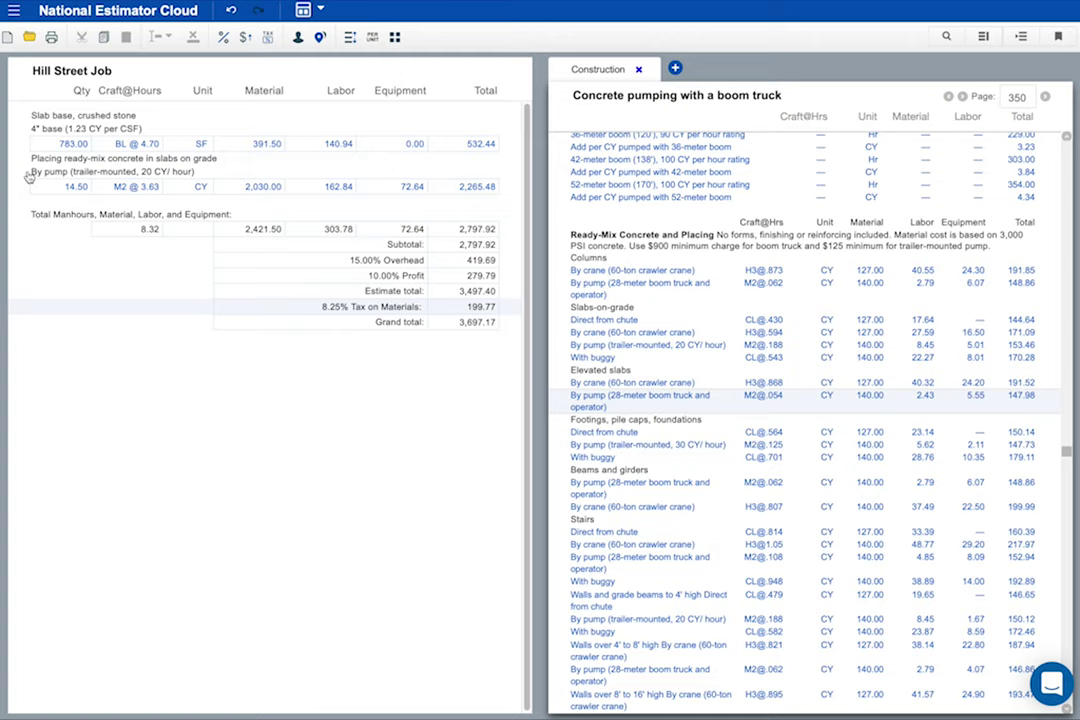
# Step: Insert a note above Slab base: break out driveway, excavate 10" below finish, remove spoil, compact
pyautogui.click(37, 104)
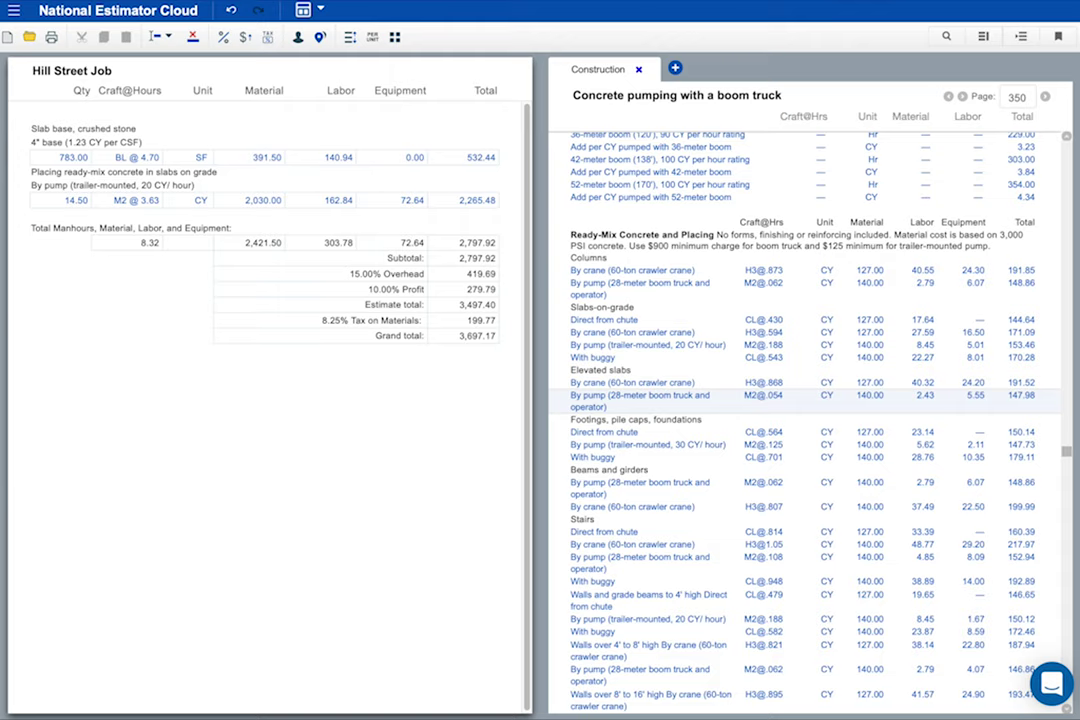
pyautogui.write('Break out the existing driveway, exc')
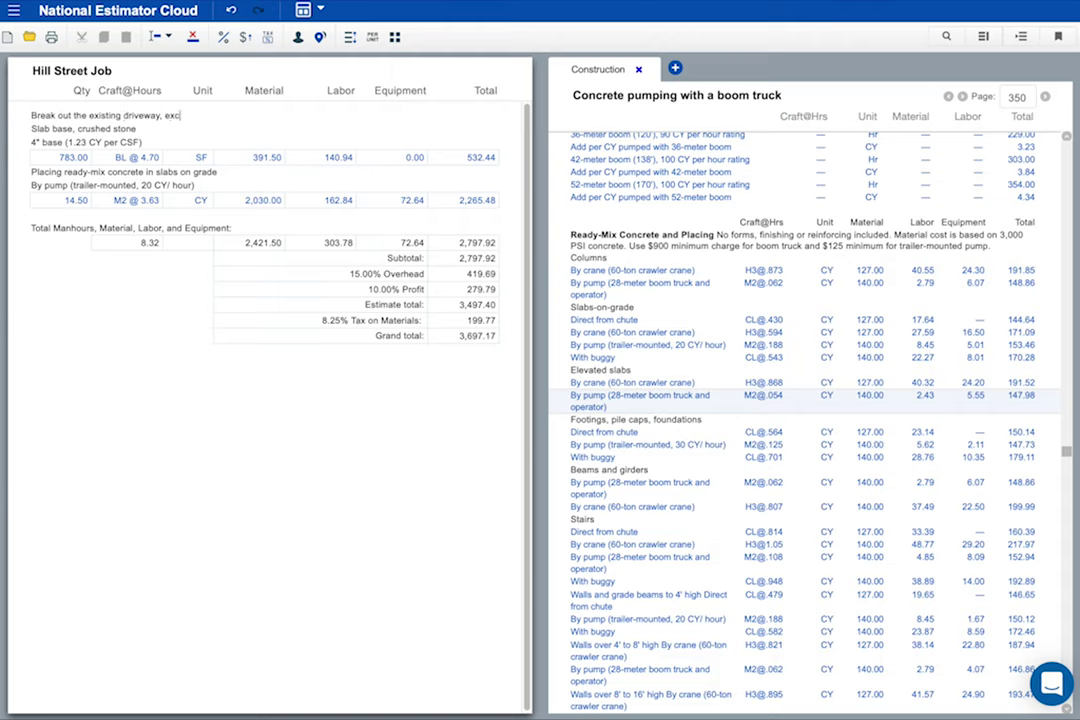
pyautogui.write('avate to 10" below finish rate, remo')
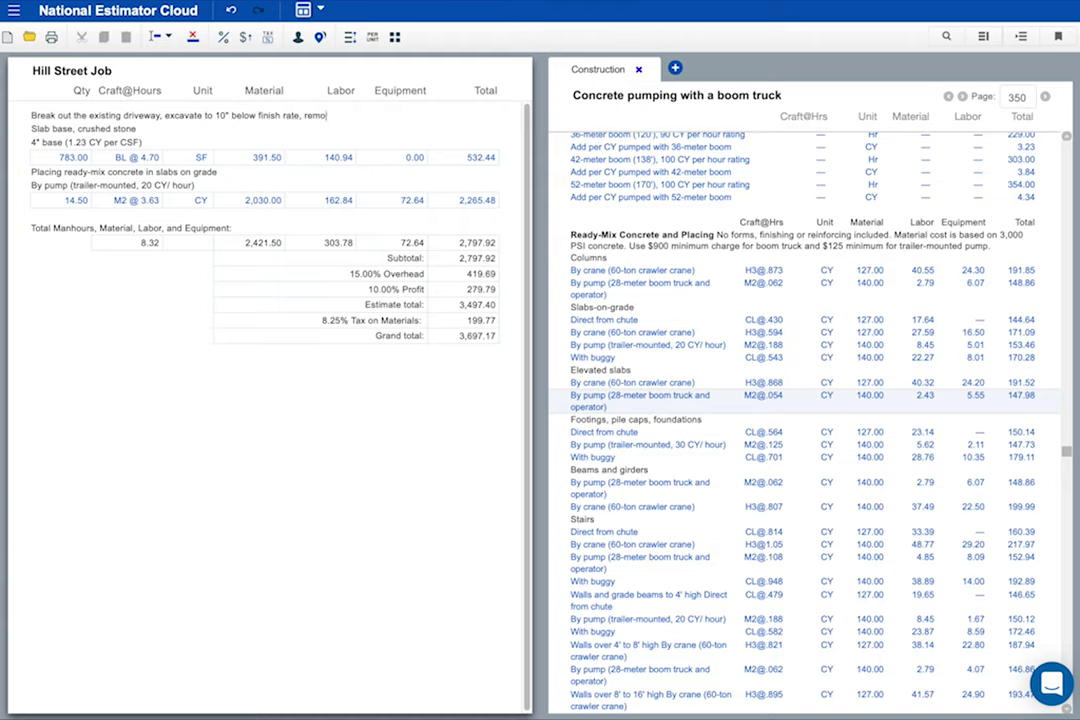
pyautogui.write('ve the spoil and compact sur')
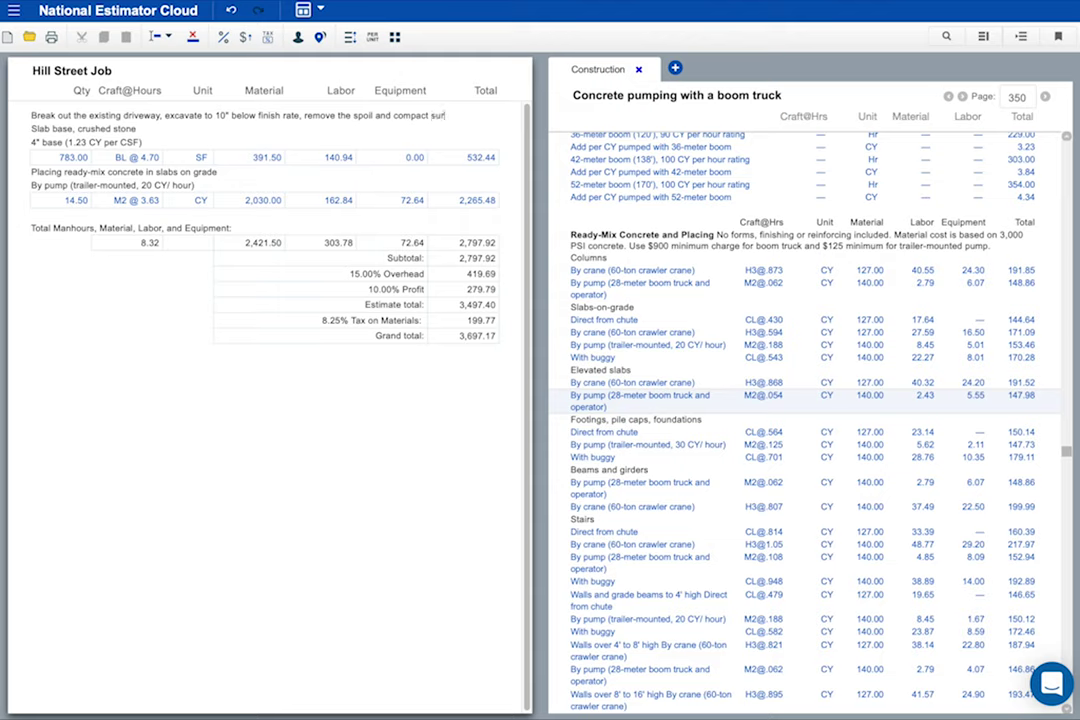
pyautogui.write('face')
# Step: Insert a 1 Ea cost line totalling 3,500.00 under the driveway excavation note
pyautogui.rightClick(33, 130)
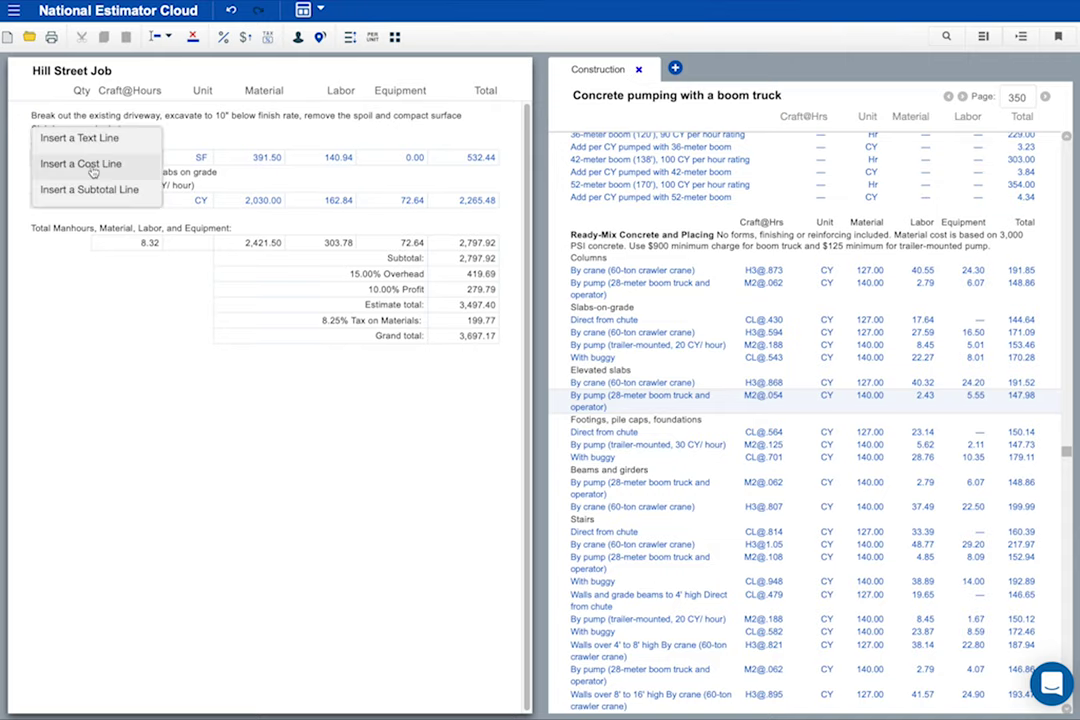
pyautogui.click(91, 168)
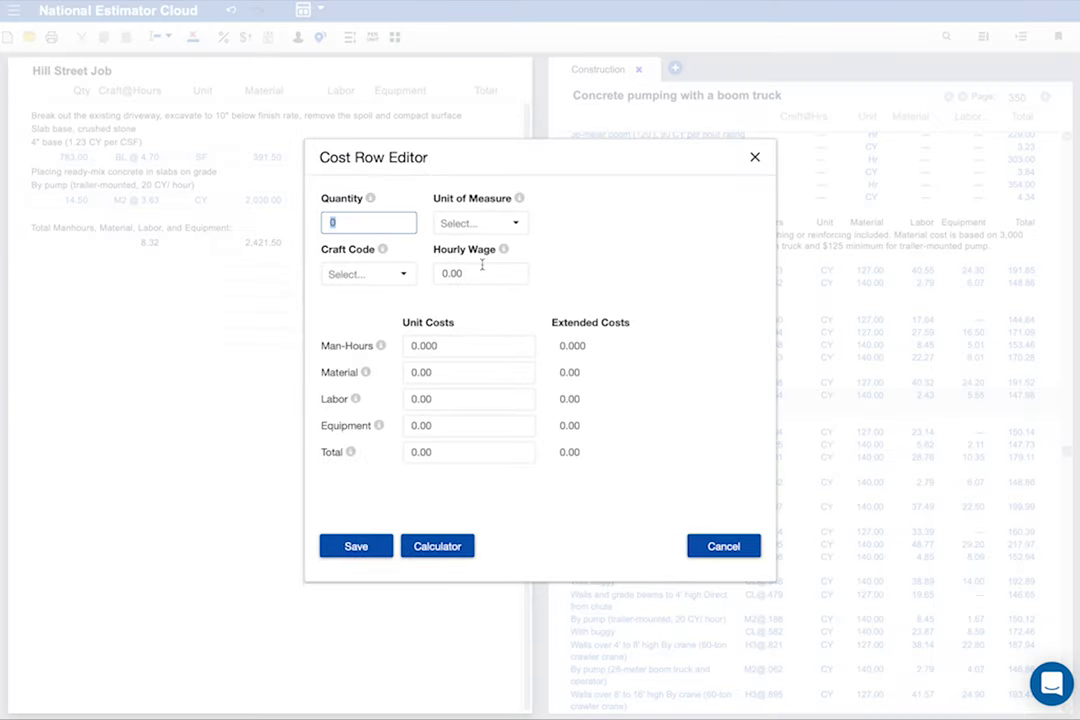
pyautogui.write('1')
pyautogui.click(496, 226)
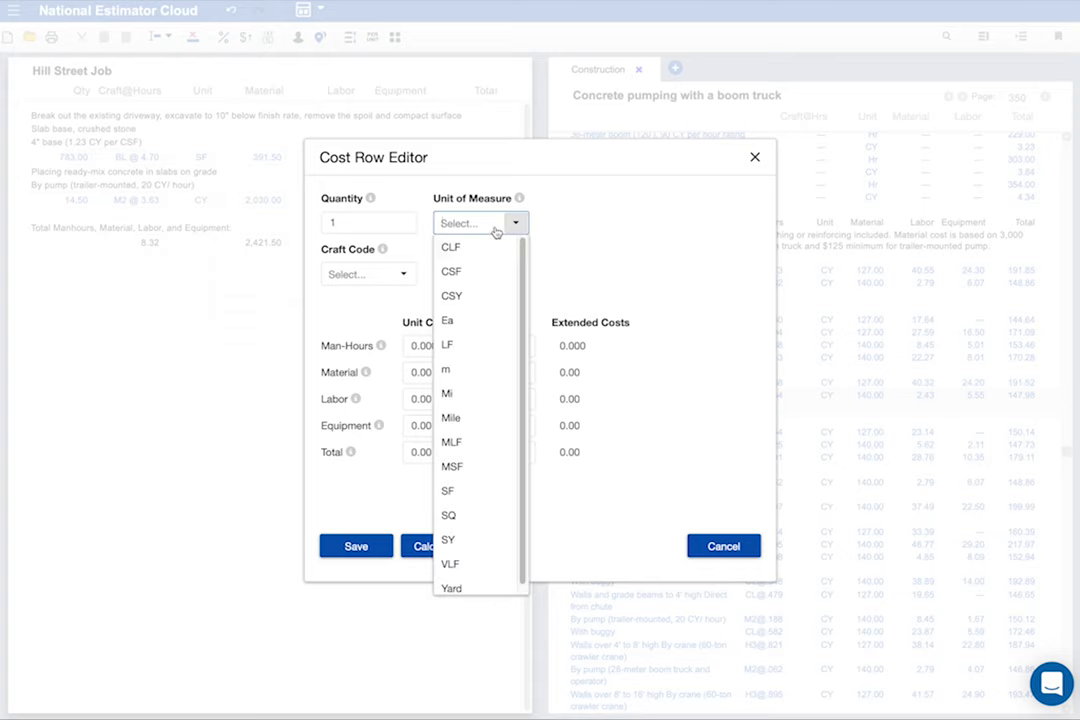
pyautogui.click(490, 320)
pyautogui.click(452, 452)
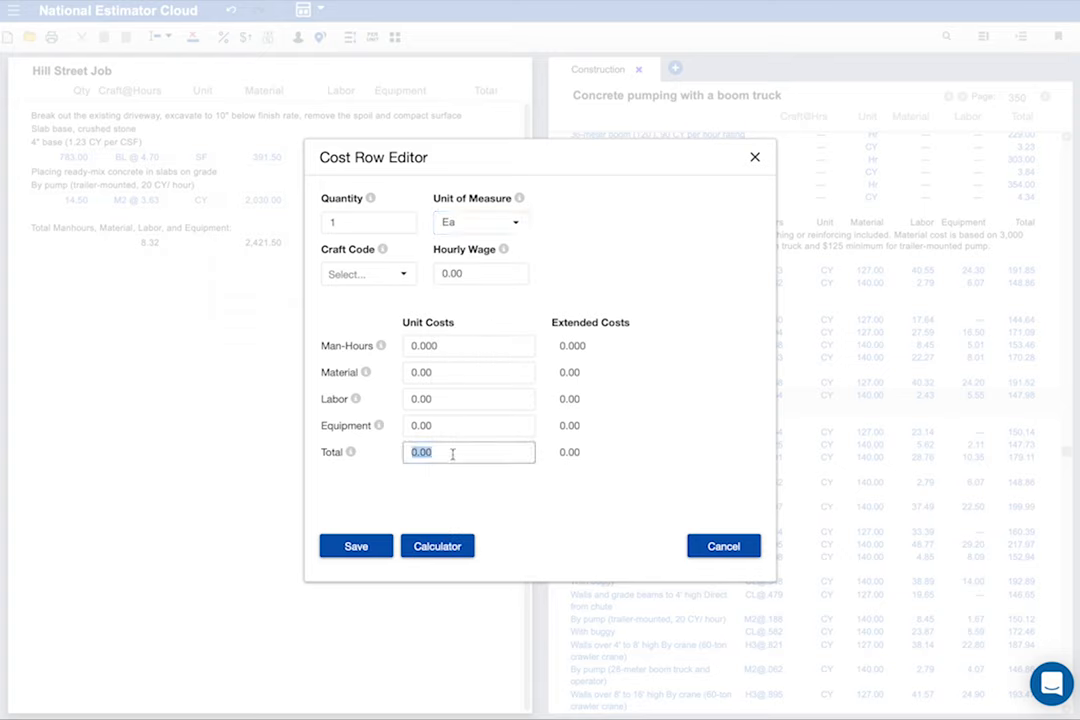
pyautogui.write('3,500')
pyautogui.click(356, 546)
pyautogui.click(21, 146)
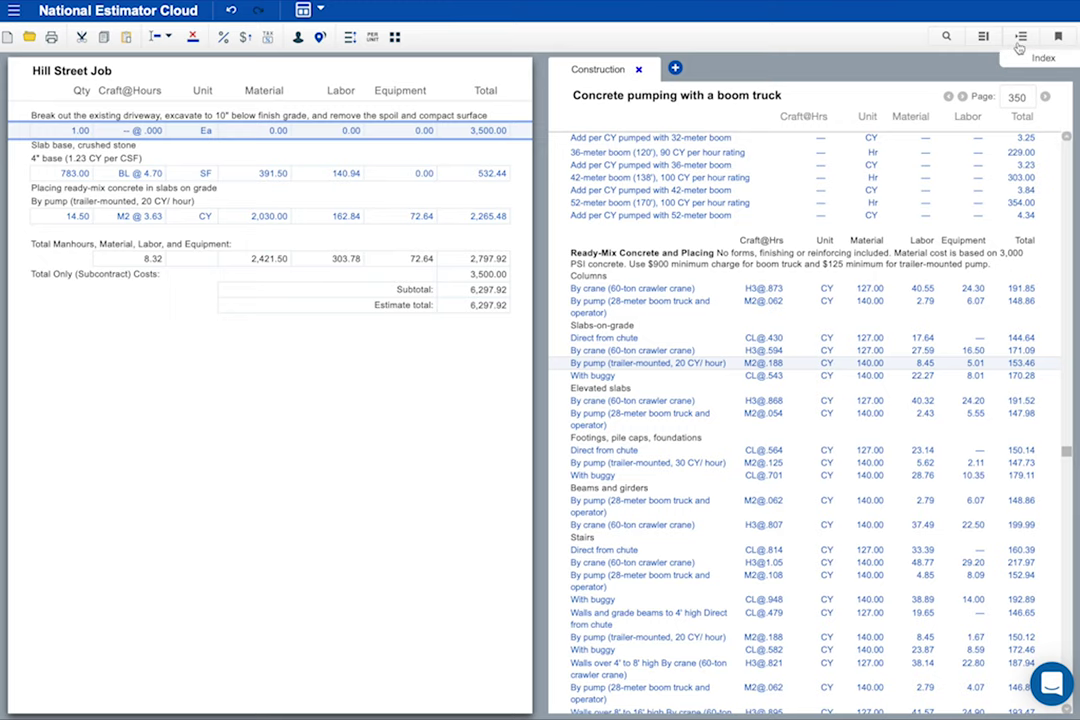
# Step: Search the cost book index for 'edge form' and go to Edge forms, concrete on page 88
pyautogui.click(1018, 40)
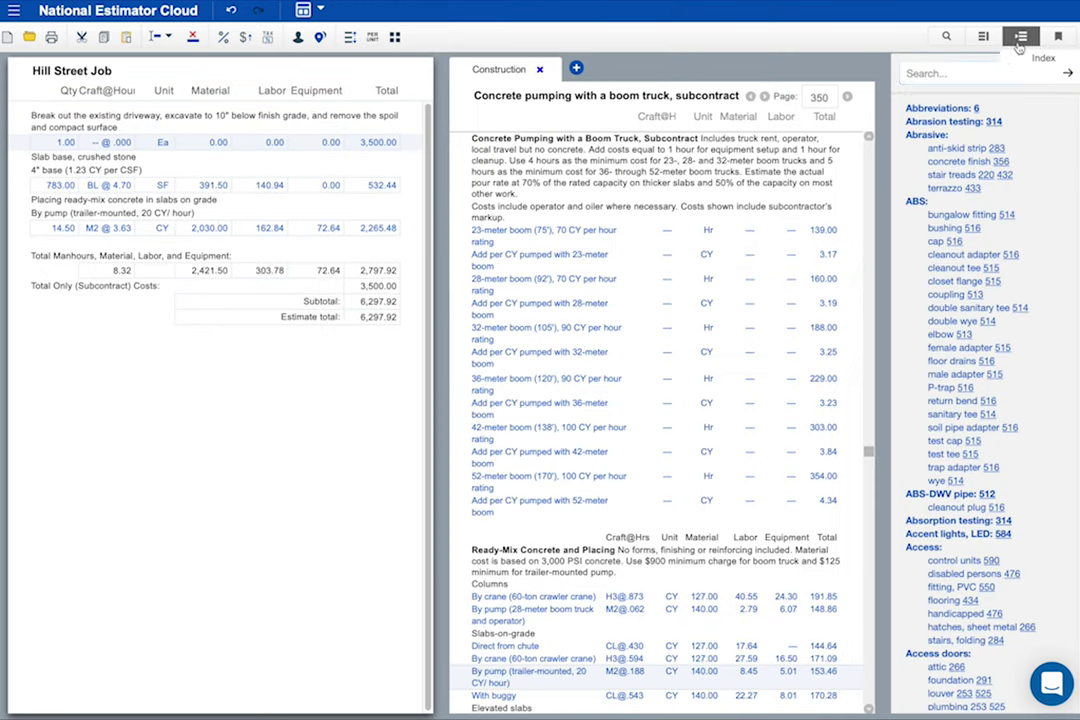
pyautogui.click(970, 72)
pyautogui.write('edge ')
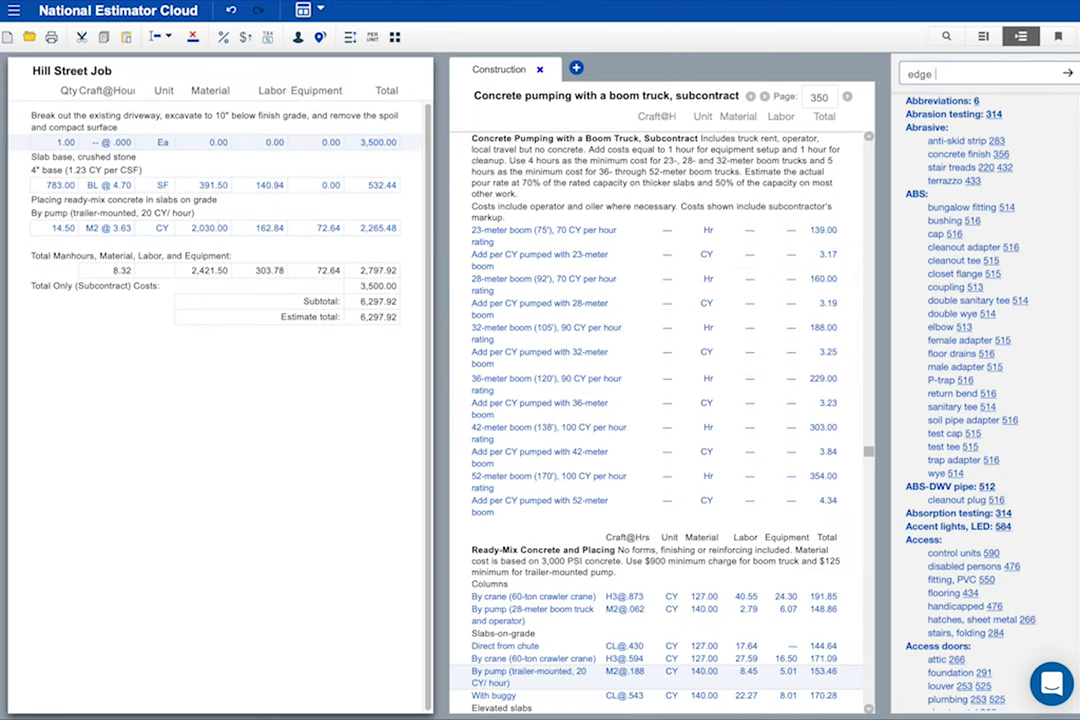
pyautogui.write('form')
pyautogui.press('Return')
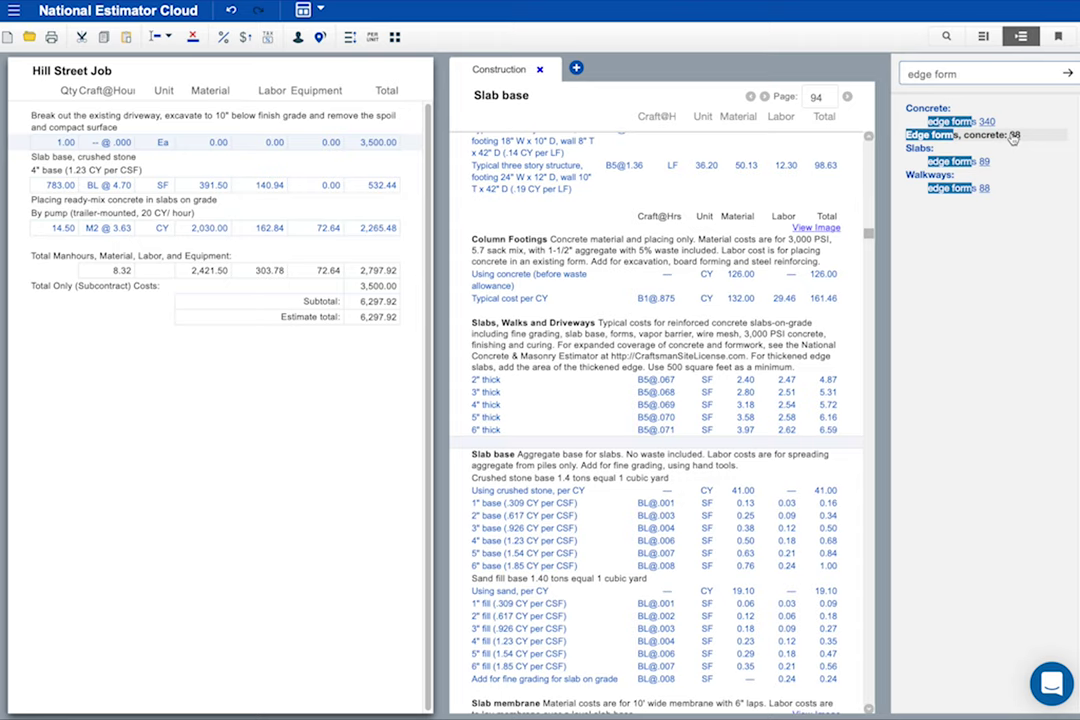
pyautogui.click(1013, 136)
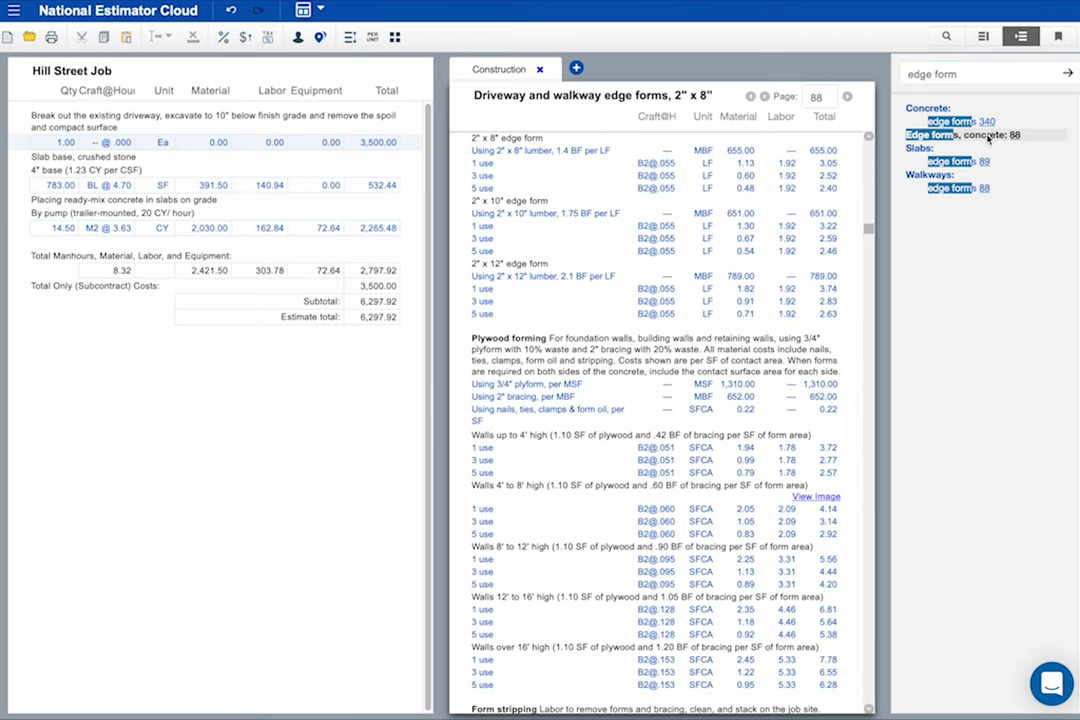
# Step: Copy the 3 use 2" x 8" edge form cost line and paste it at the slab base row
pyautogui.rightClick(486, 180)
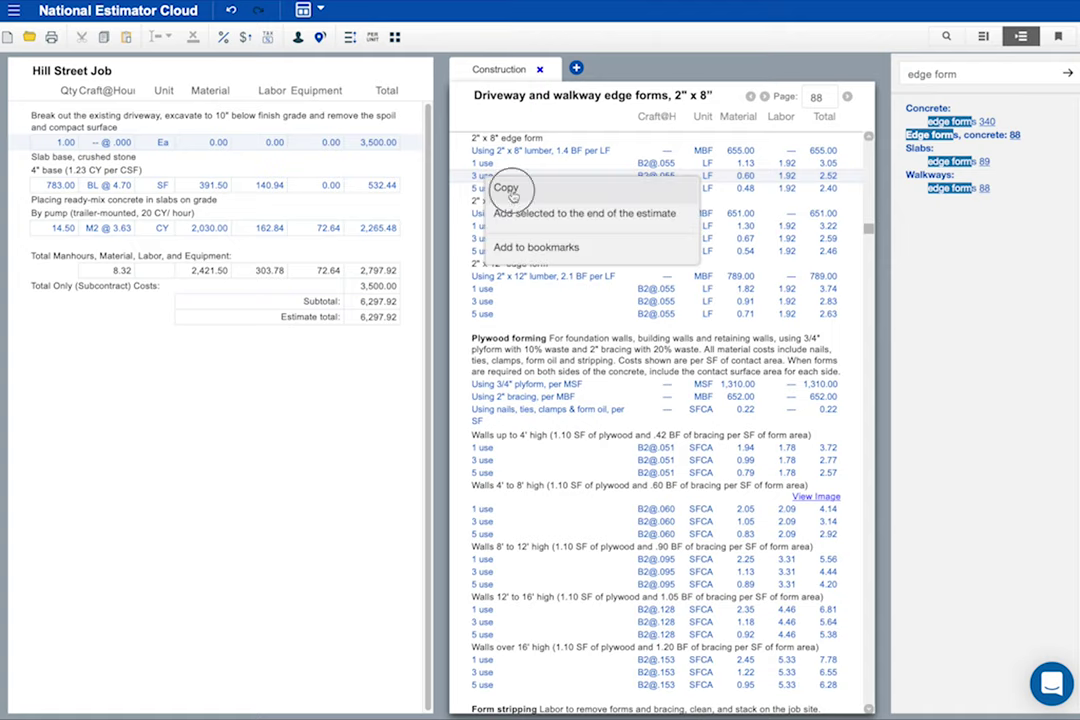
pyautogui.click(509, 192)
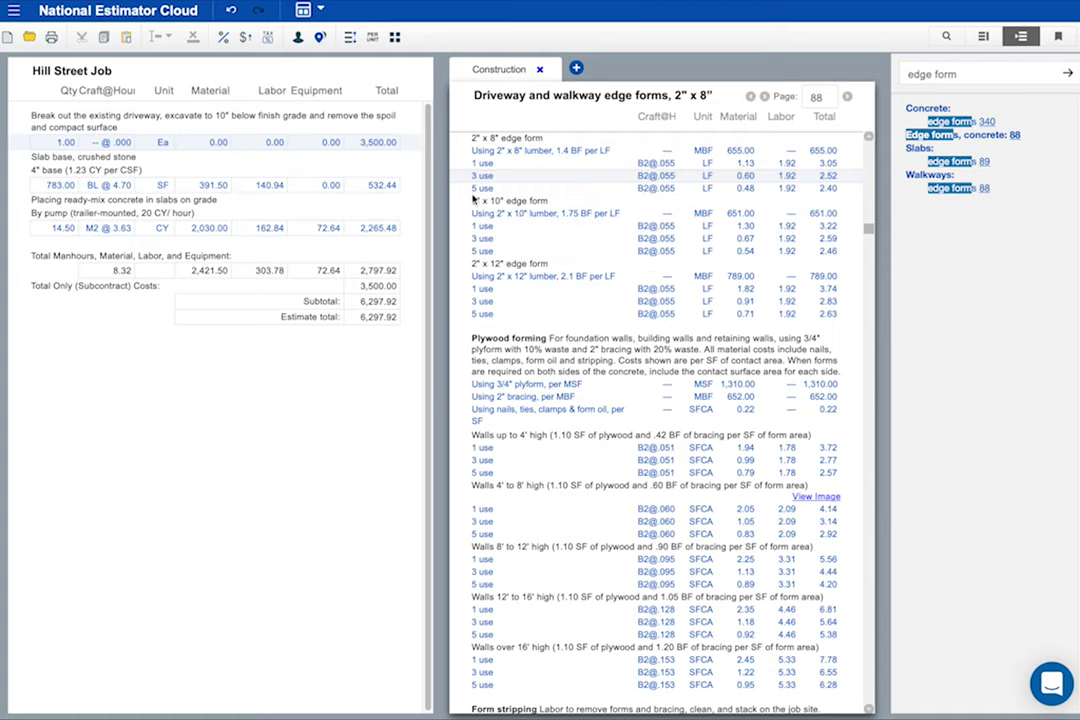
pyautogui.click(17, 189)
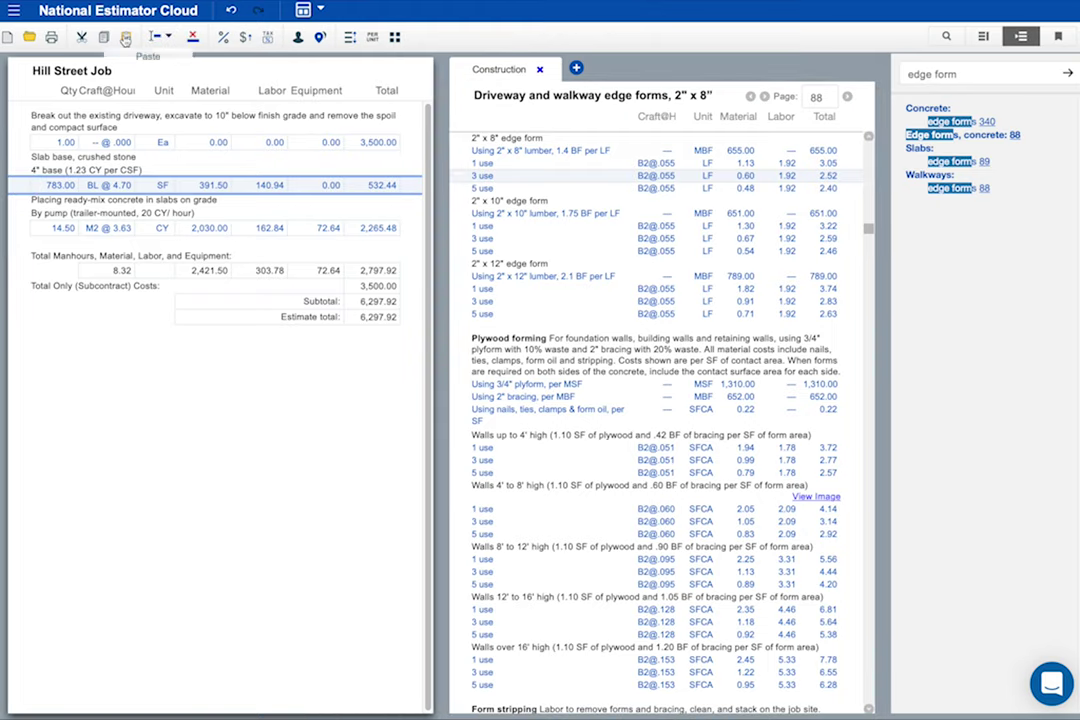
pyautogui.click(125, 38)
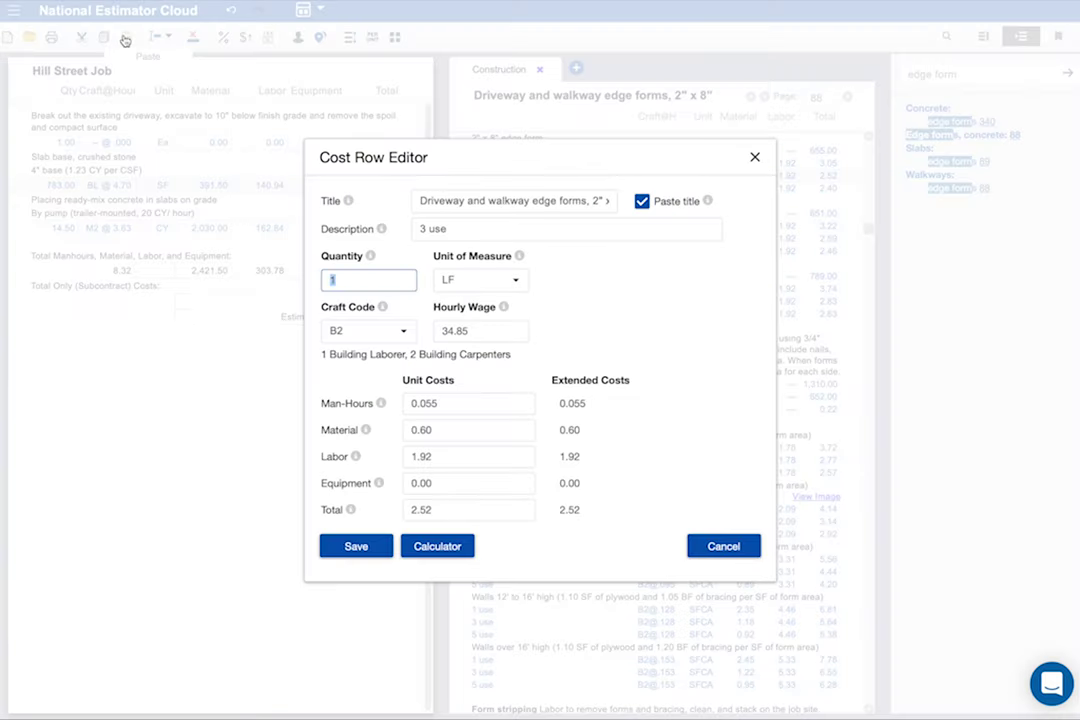
# Step: Set the pasted 3 use edge form line's quantity to 54 LF and save it
pyautogui.click(437, 546)
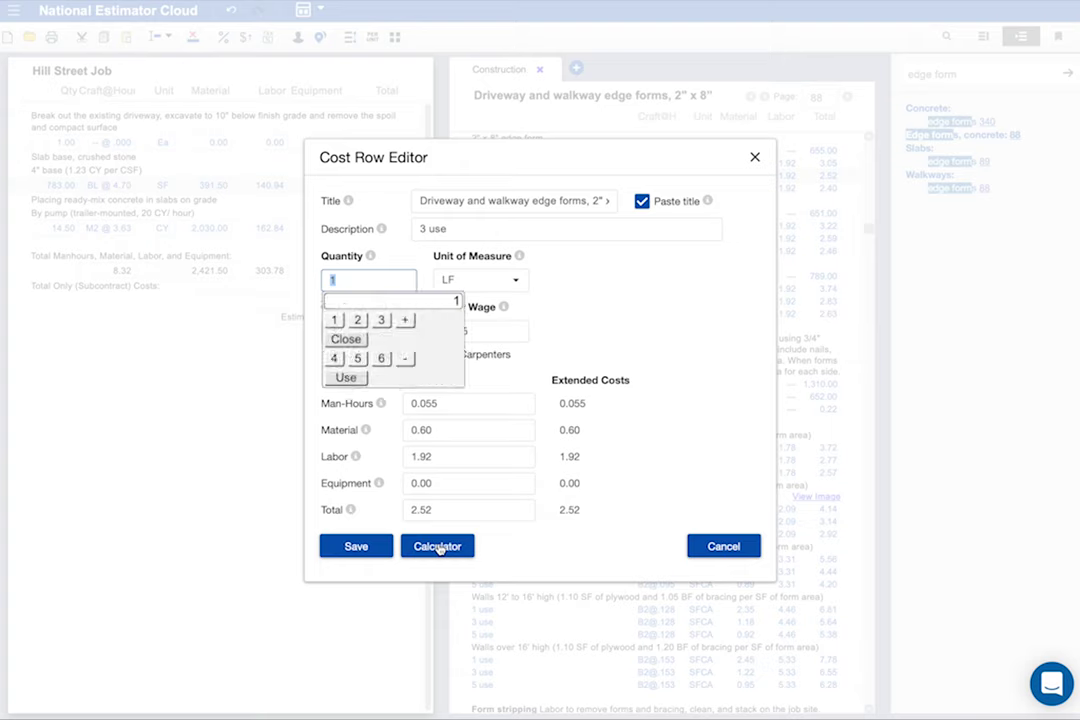
pyautogui.write('27')
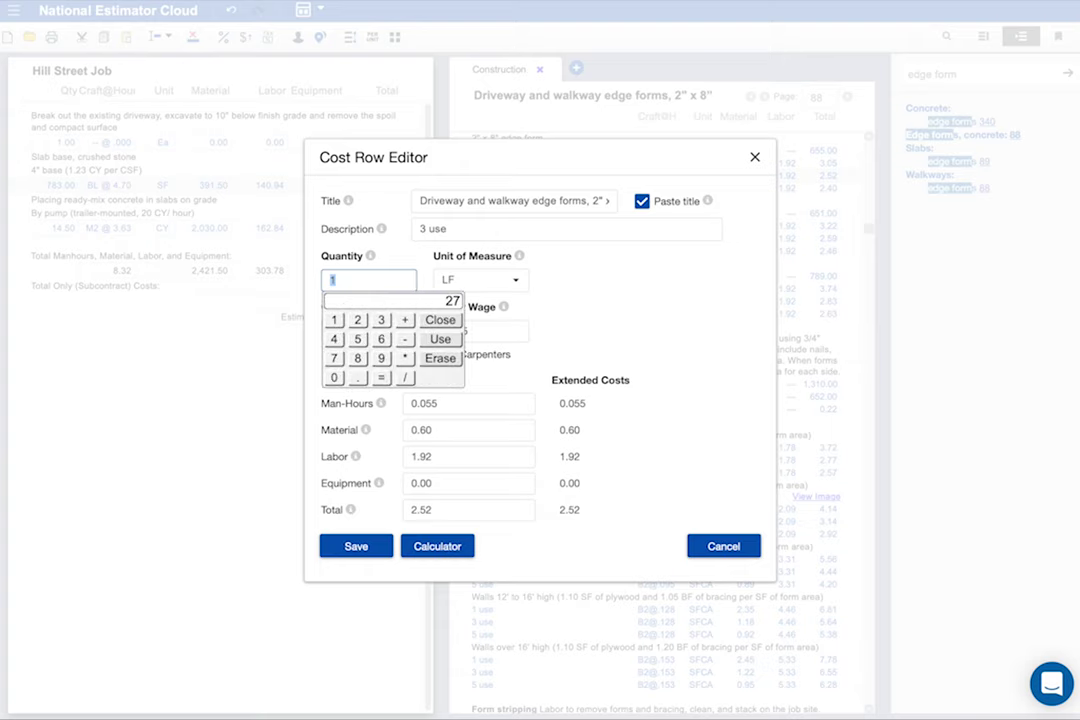
pyautogui.press('BackSpace')
pyautogui.press('BackSpace')
pyautogui.write('54')
pyautogui.click(441, 340)
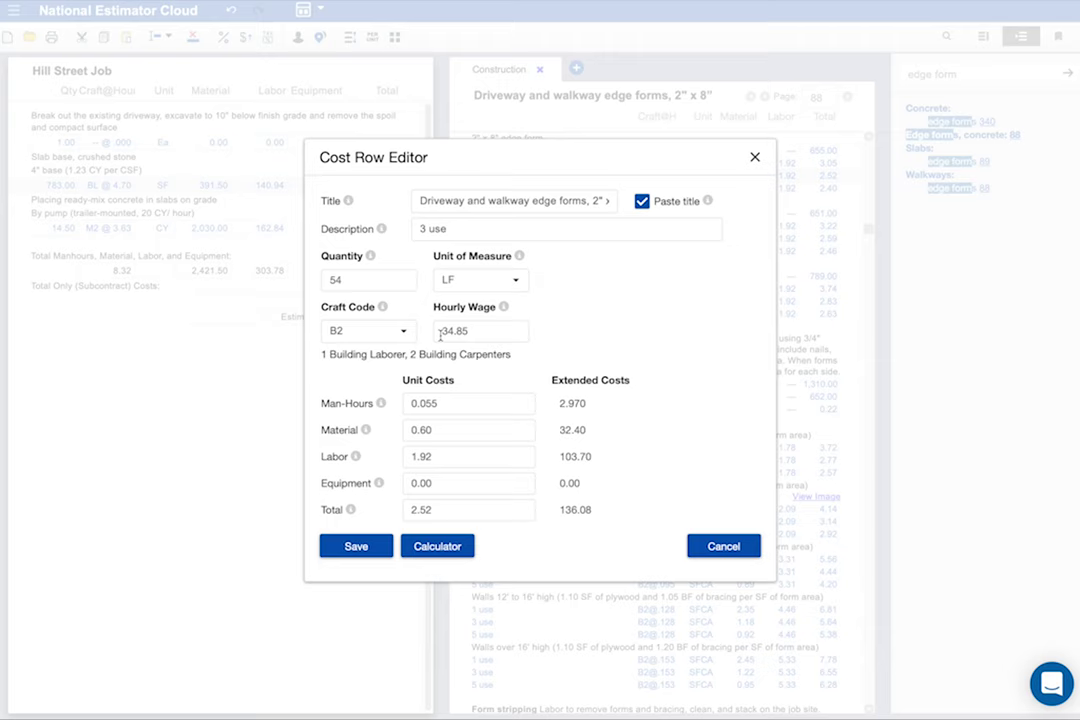
pyautogui.click(366, 547)
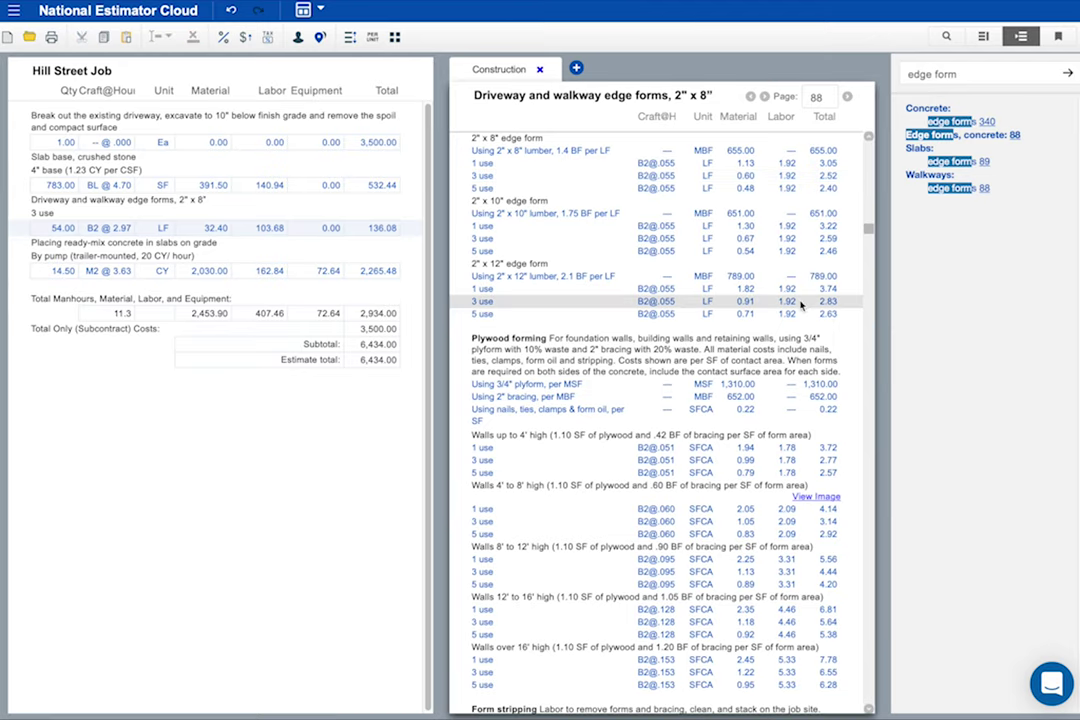
# Step: Copy the 2" x 8" to 2" x 12" slab edge form stripping cost into the estimate at 54 LF
pyautogui.scroll(-5, 800, 305)
pyautogui.scroll(-4, 800, 305)
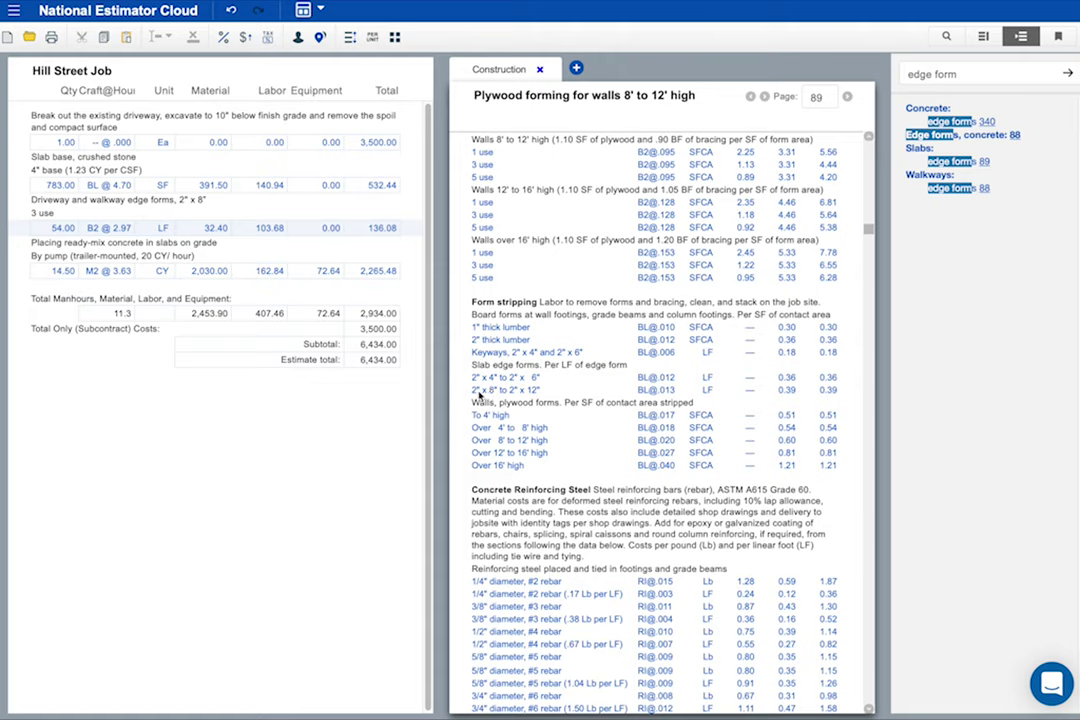
pyautogui.rightClick(478, 395)
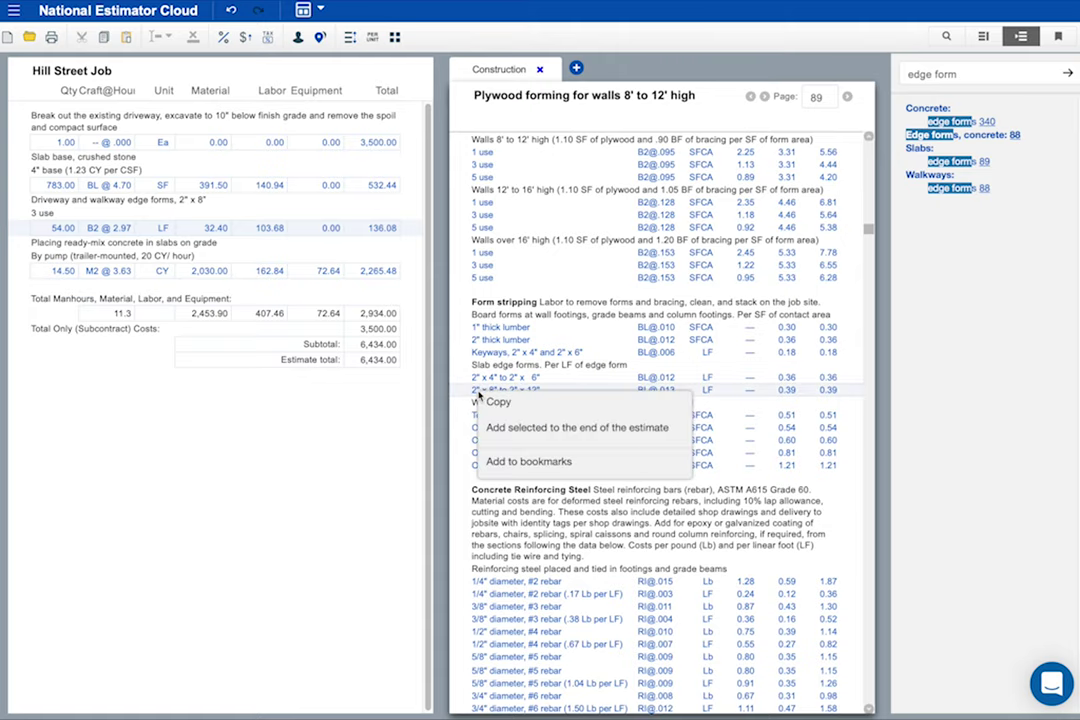
pyautogui.click(563, 408)
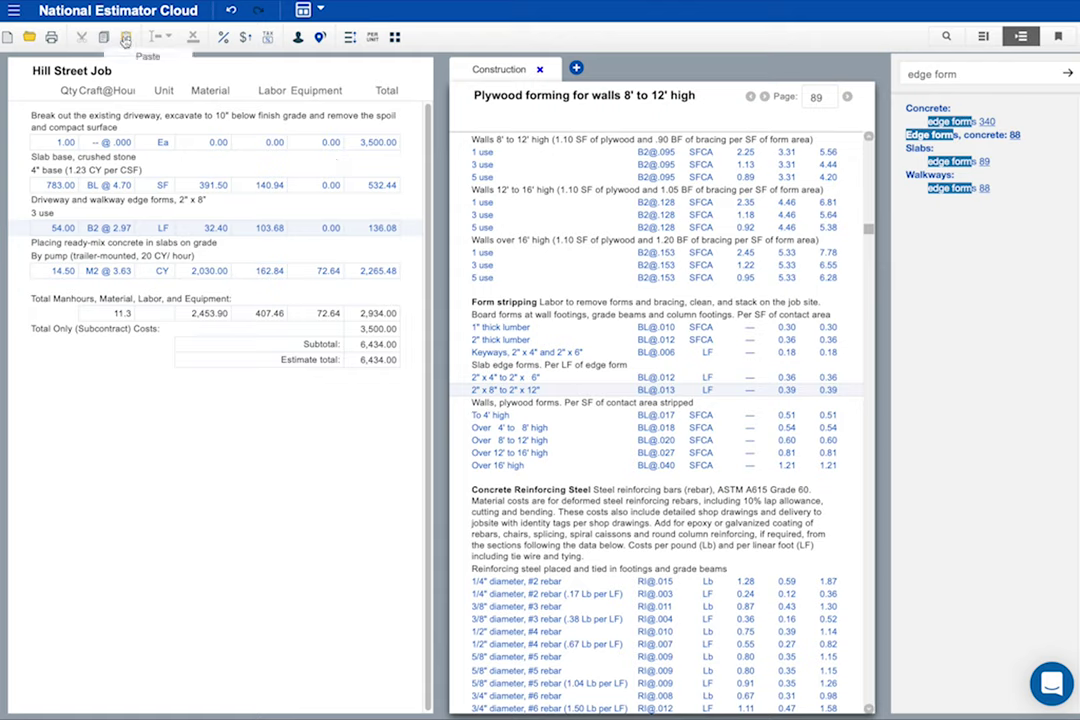
pyautogui.click(125, 38)
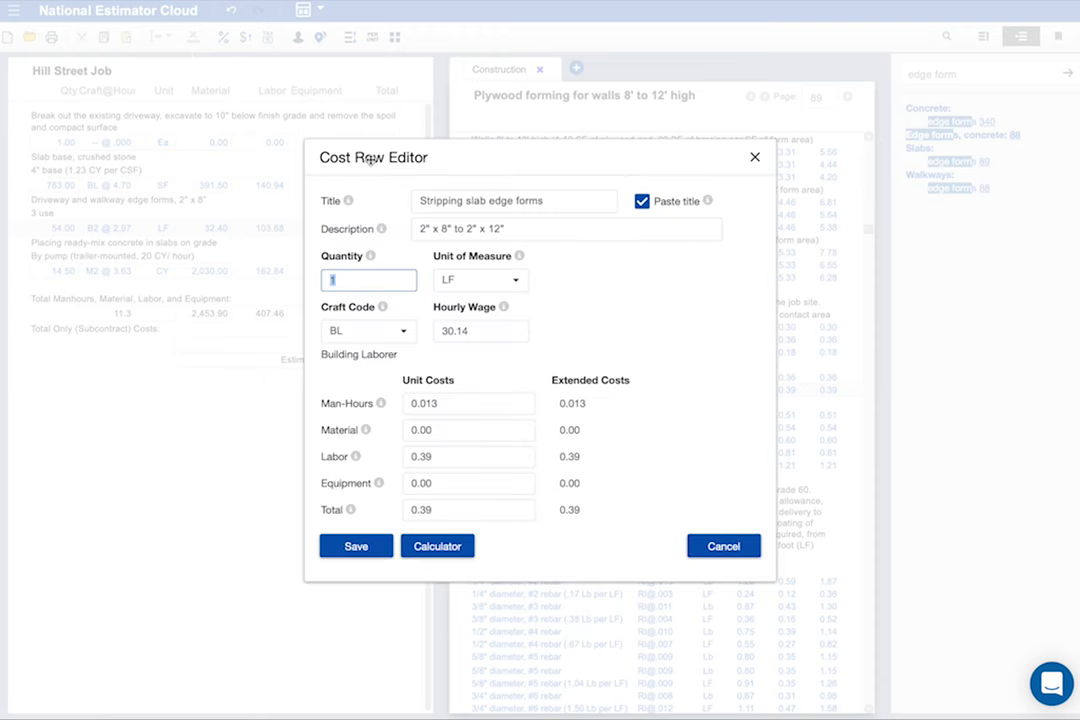
pyautogui.write('54')
pyautogui.click(357, 548)
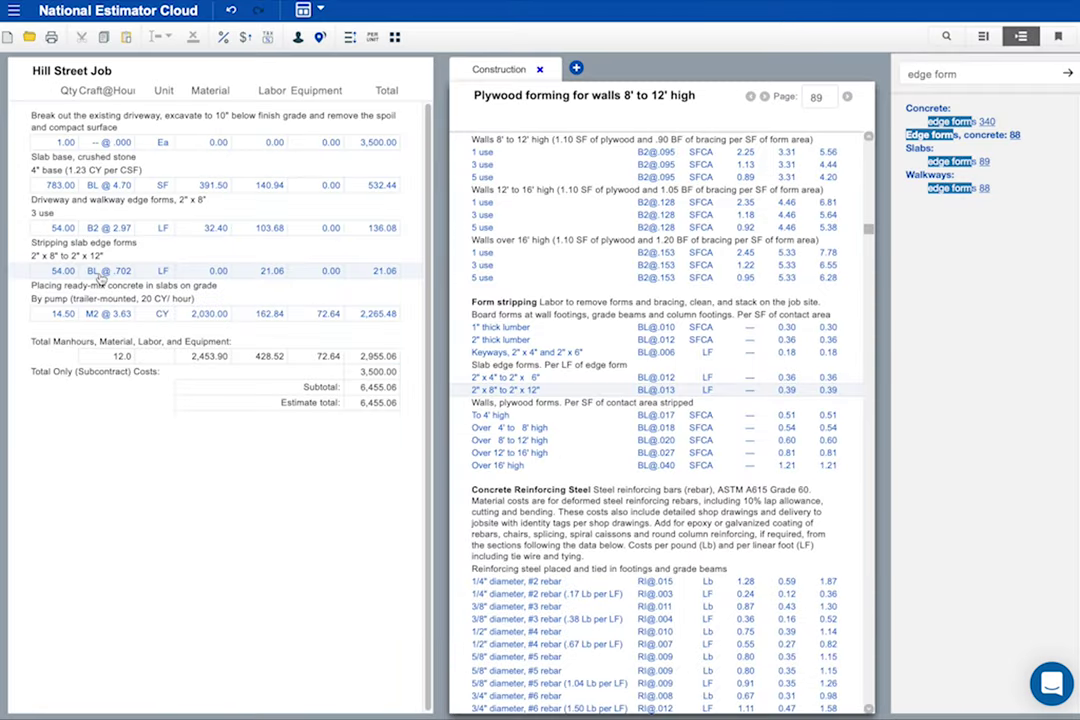
pyautogui.rightClick(99, 274)
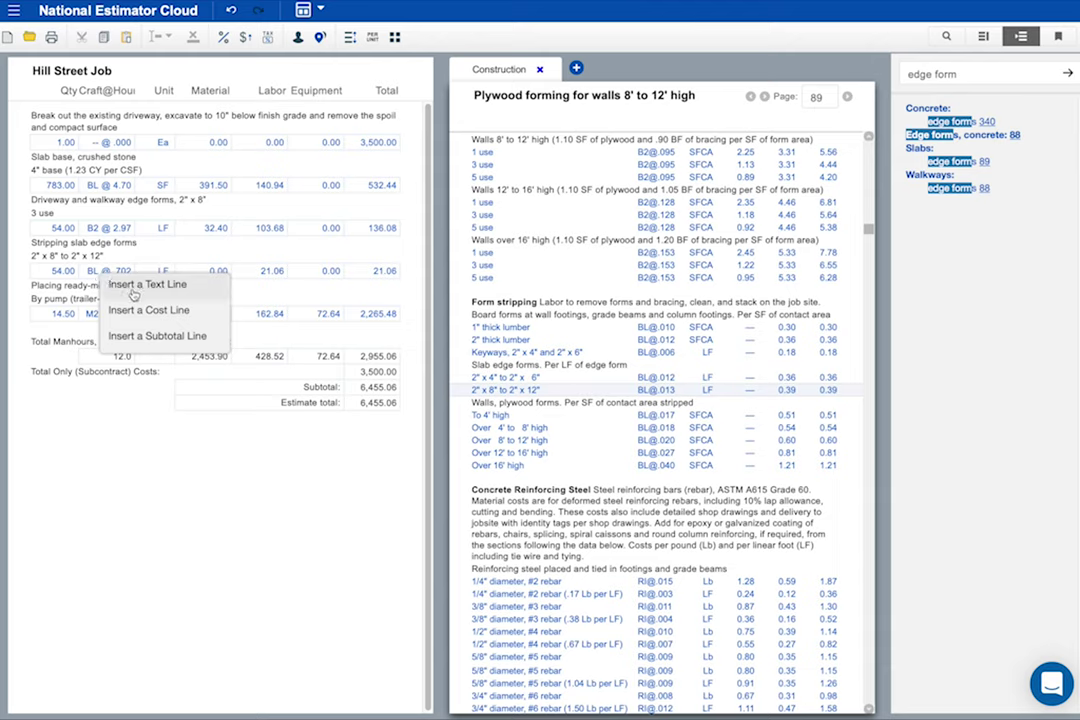
# Step: Insert a subtotal line named 'Slab Prep' after the stripping line
pyautogui.click(147, 340)
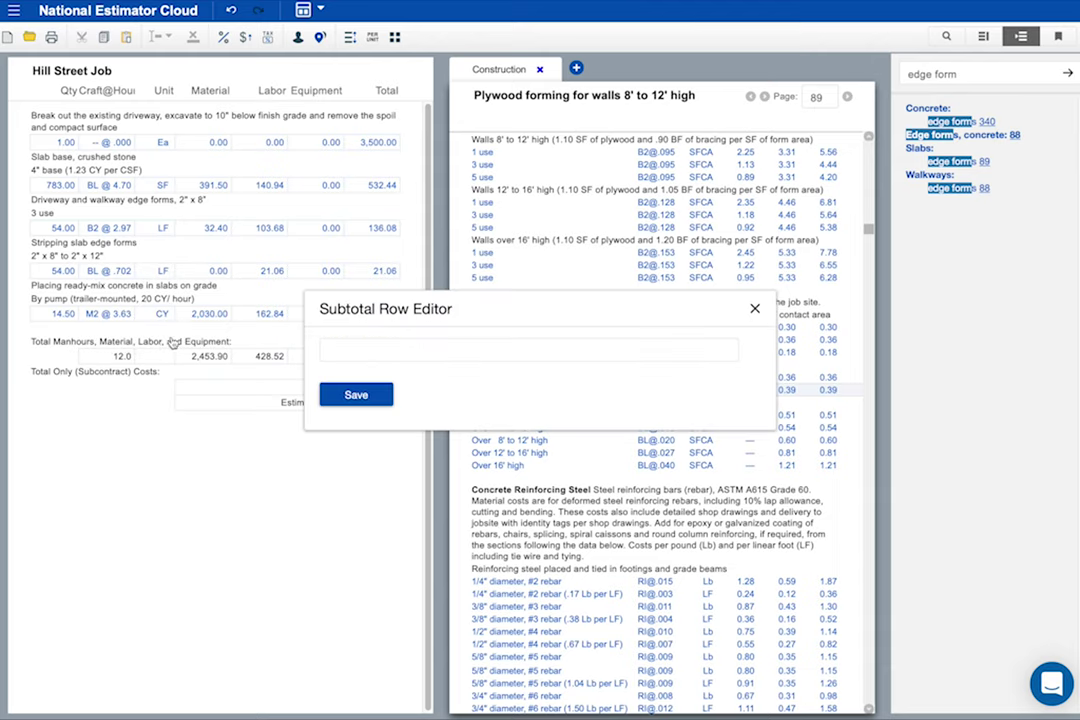
pyautogui.click(340, 353)
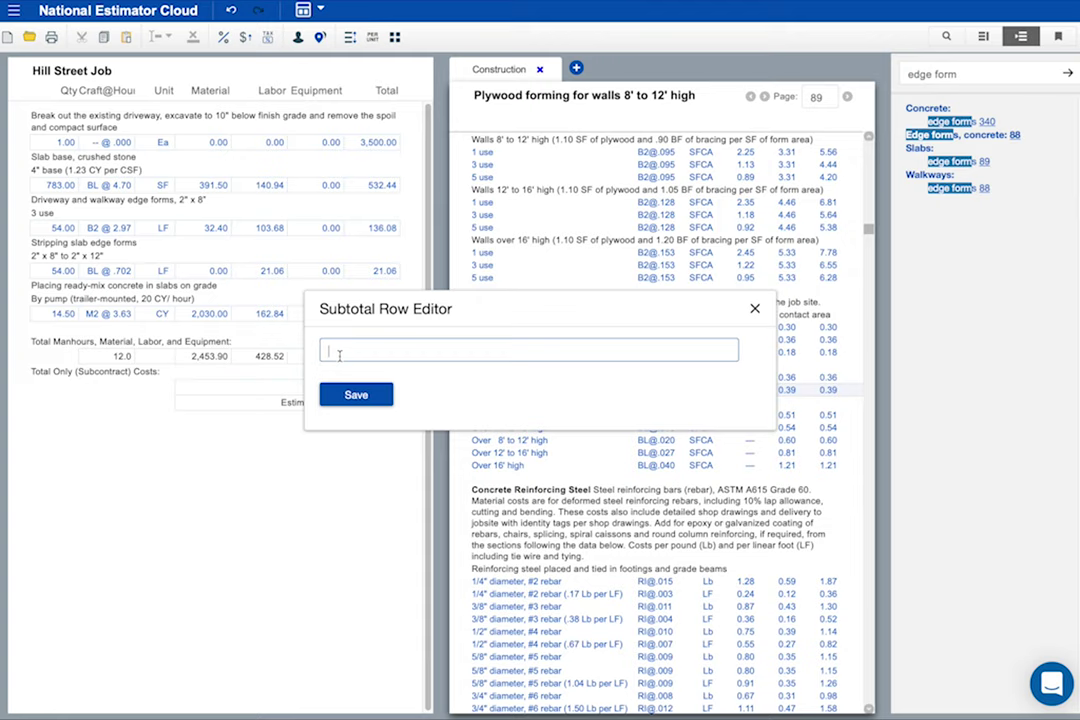
pyautogui.write('Slab Prep')
pyautogui.click(346, 396)
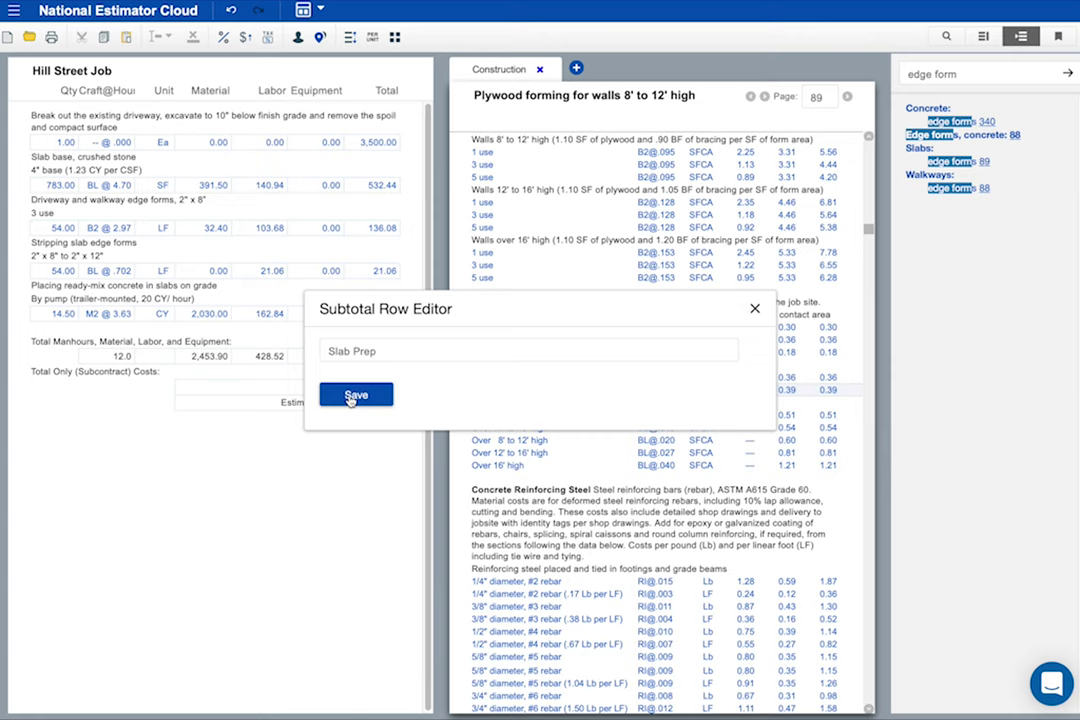
pyautogui.click(351, 397)
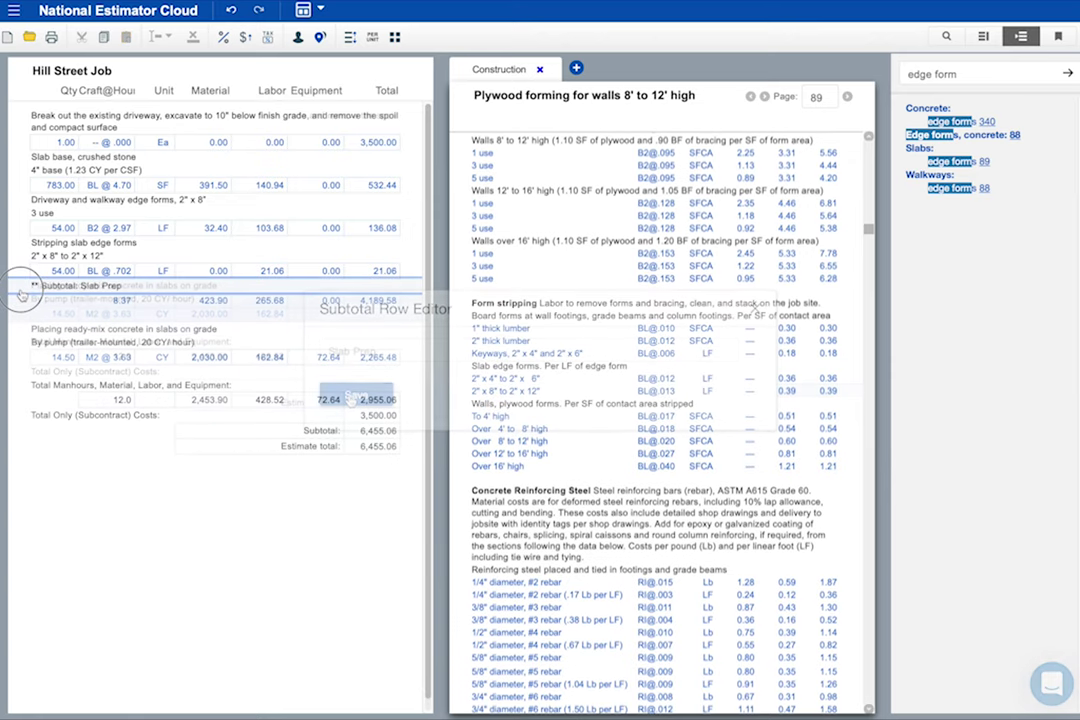
# Step: Browse to Concrete Finishing on page 95 and select Steel, hand work and Scoring concrete surface, hand work
pyautogui.click(593, 256)
pyautogui.scroll(-15, 595, 258)
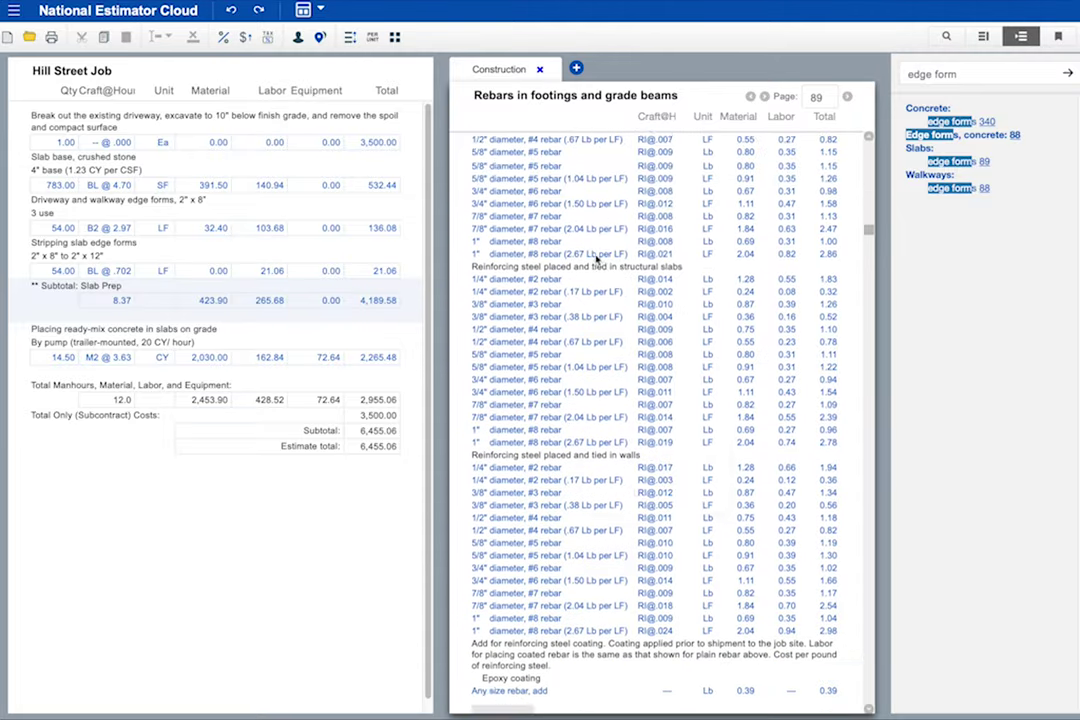
pyautogui.scroll(-15, 597, 258)
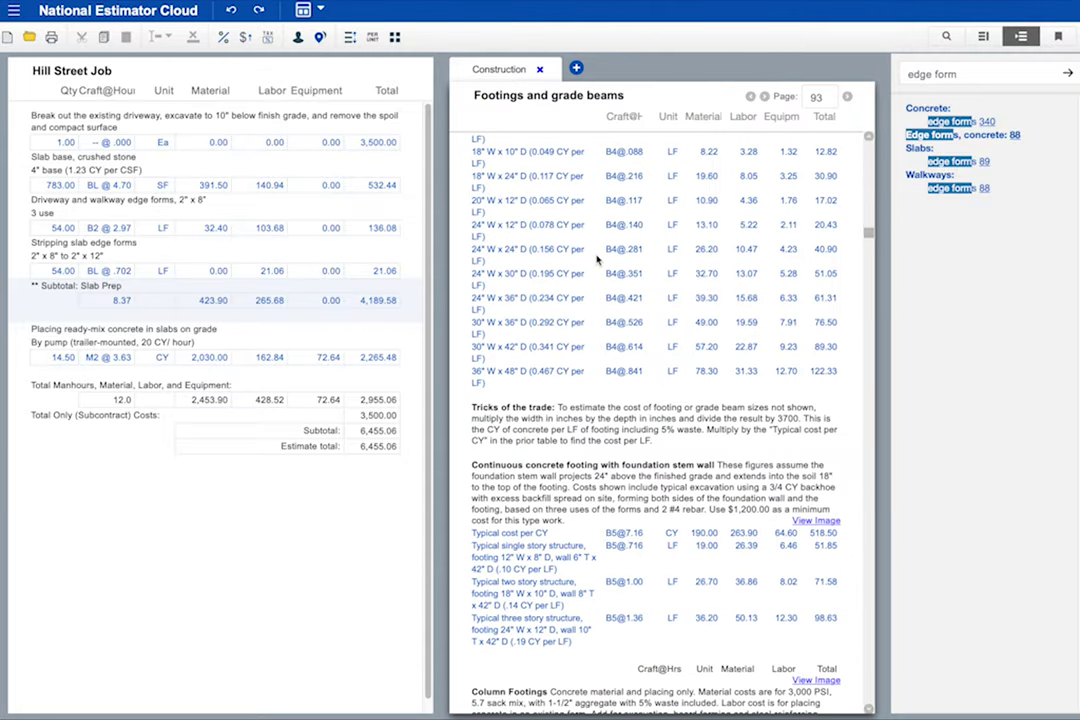
pyautogui.scroll(-4, 597, 258)
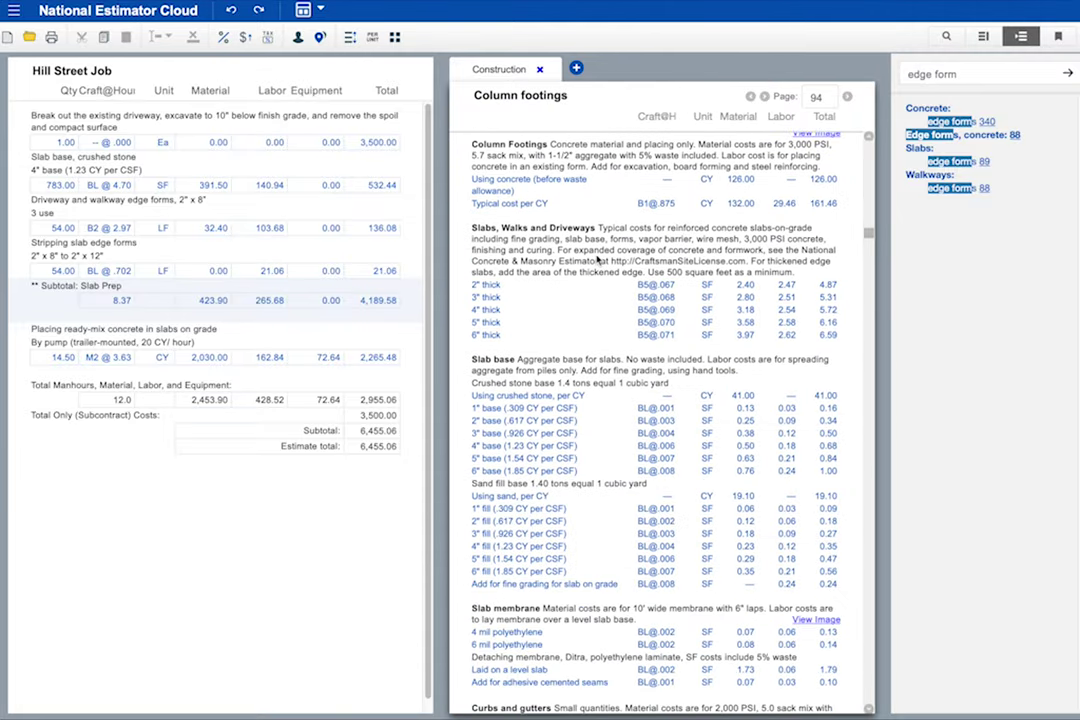
pyautogui.scroll(-8, 597, 258)
pyautogui.scroll(-5, 597, 258)
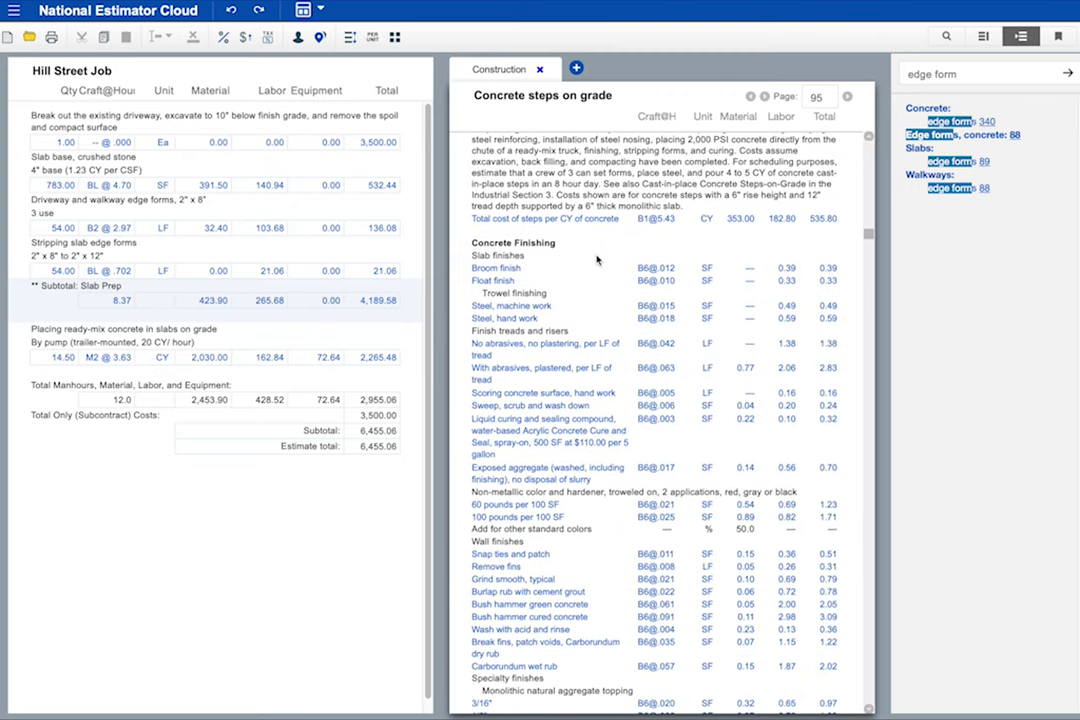
pyautogui.scroll(-1, 597, 258)
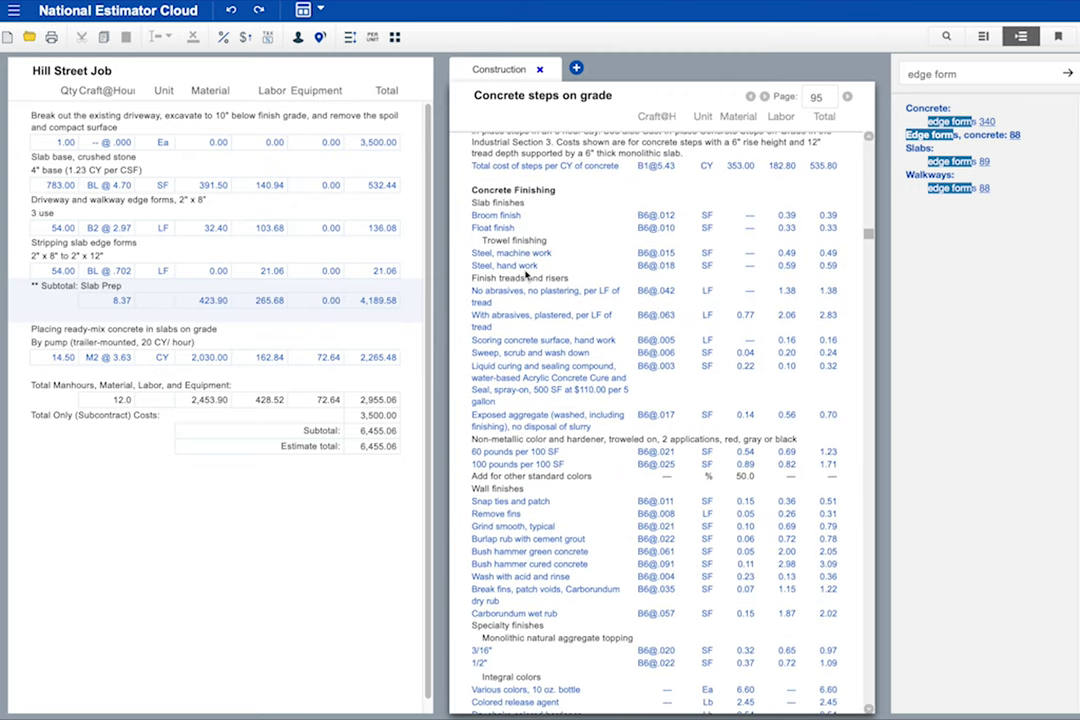
pyautogui.click(526, 267)
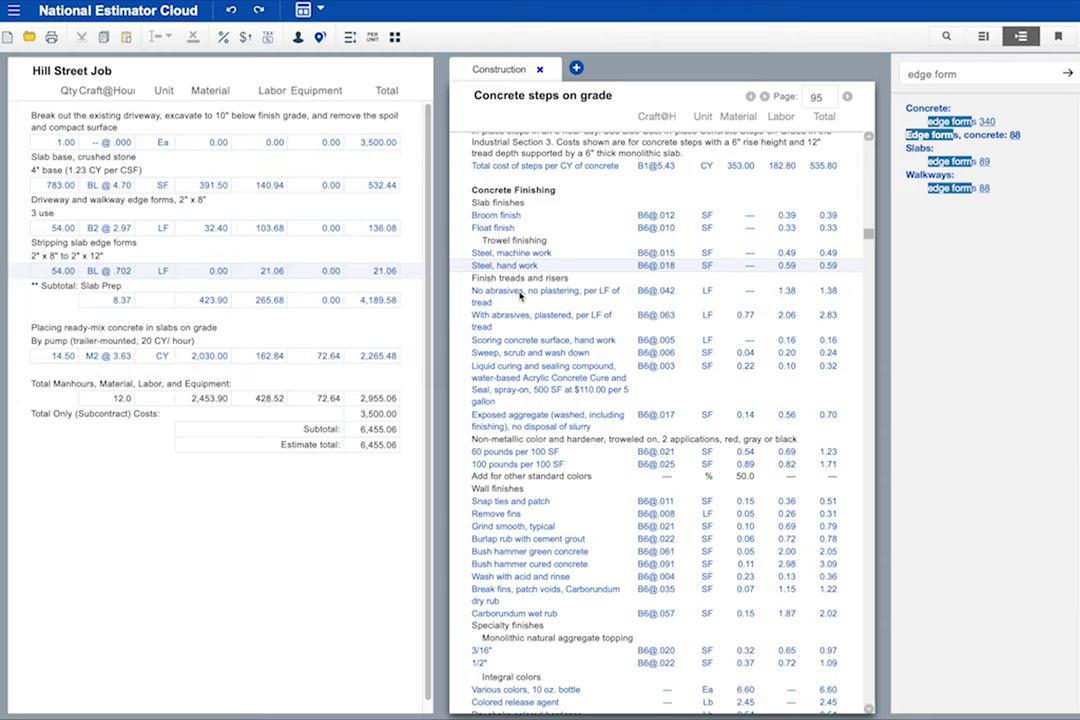
pyautogui.click(505, 343)
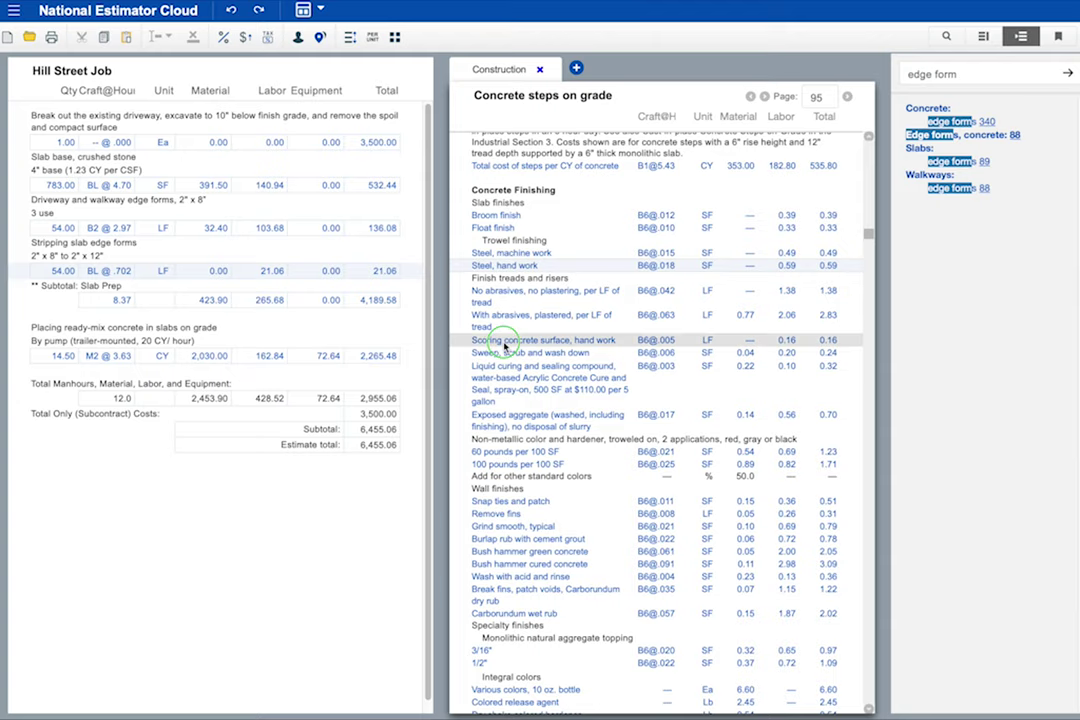
pyautogui.rightClick(505, 343)
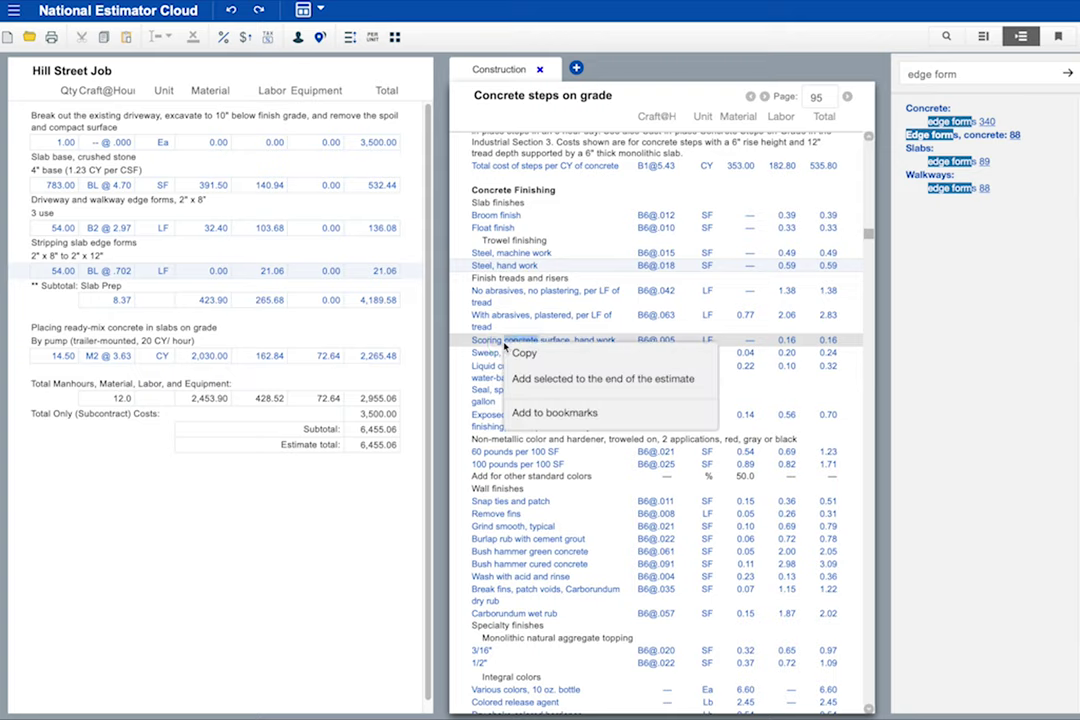
# Step: Add the steel hand trowel finishing line to the estimate at 783 SF
pyautogui.click(547, 381)
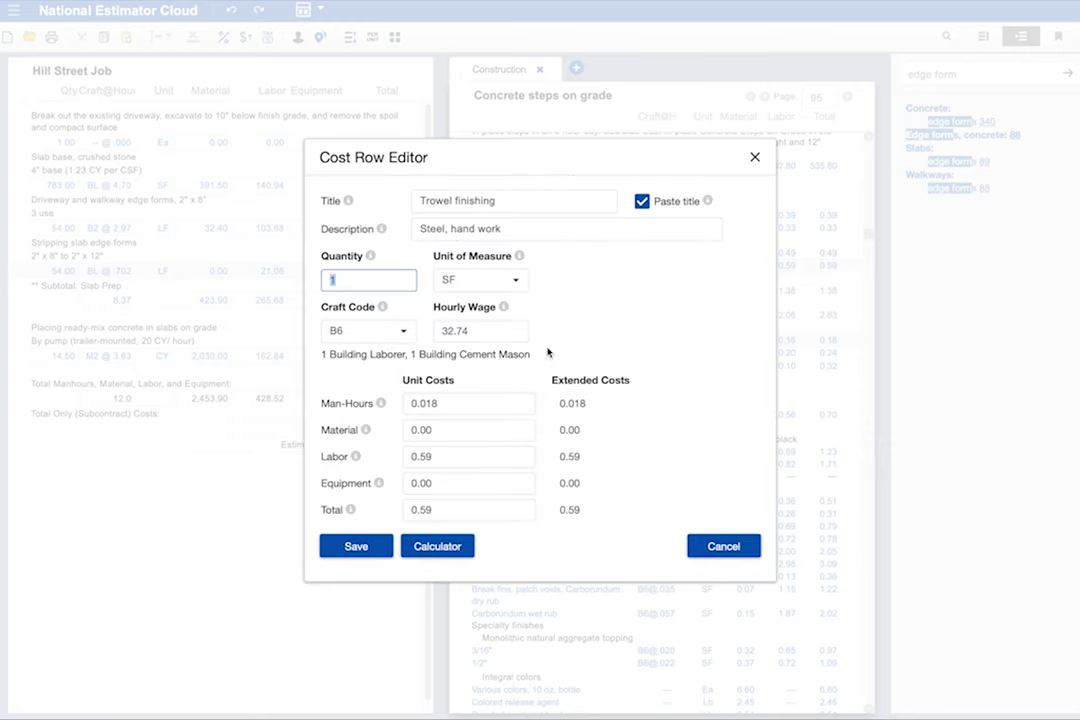
pyautogui.write('783')
pyautogui.press('Tab')
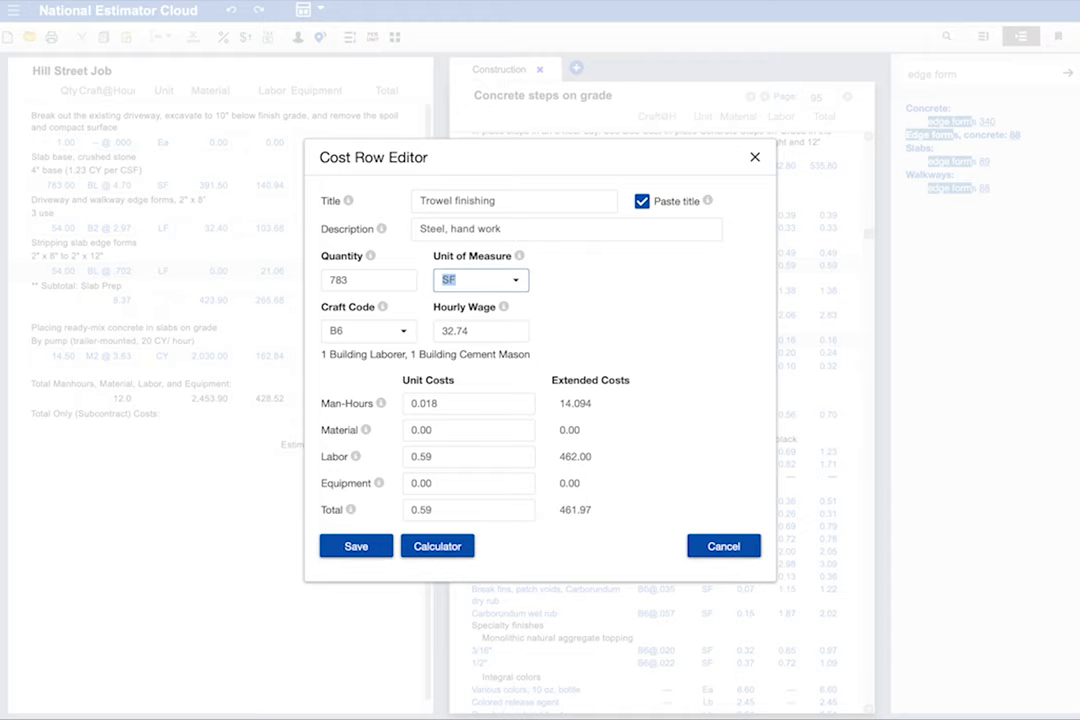
pyautogui.click(358, 544)
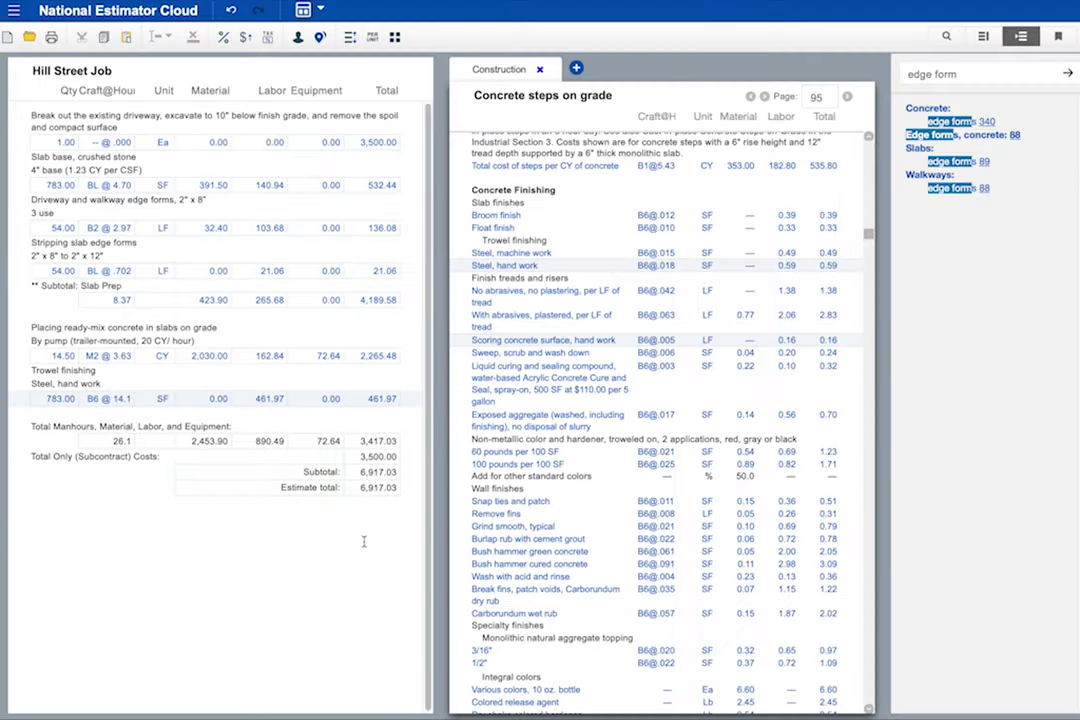
pyautogui.doubleClick(554, 344)
# Step: Calculate and set the hand scoring line's quantity to 112 LF, then save it
pyautogui.click(447, 548)
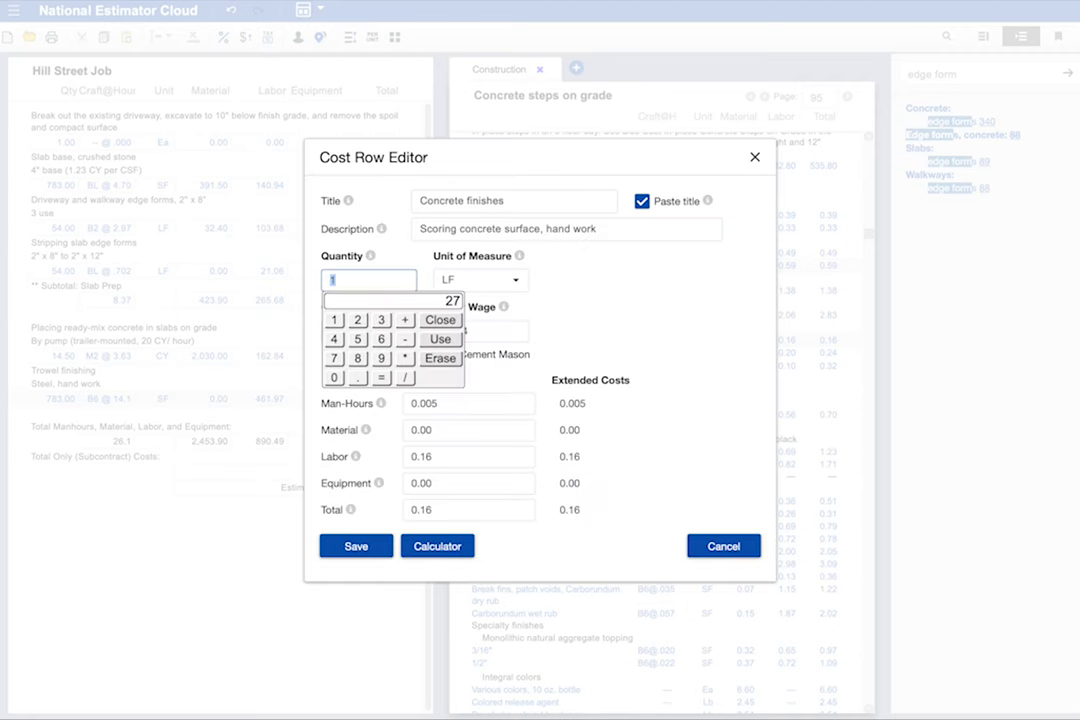
pyautogui.write('*2=/27=20')
pyautogui.click(381, 377)
pyautogui.write('112')
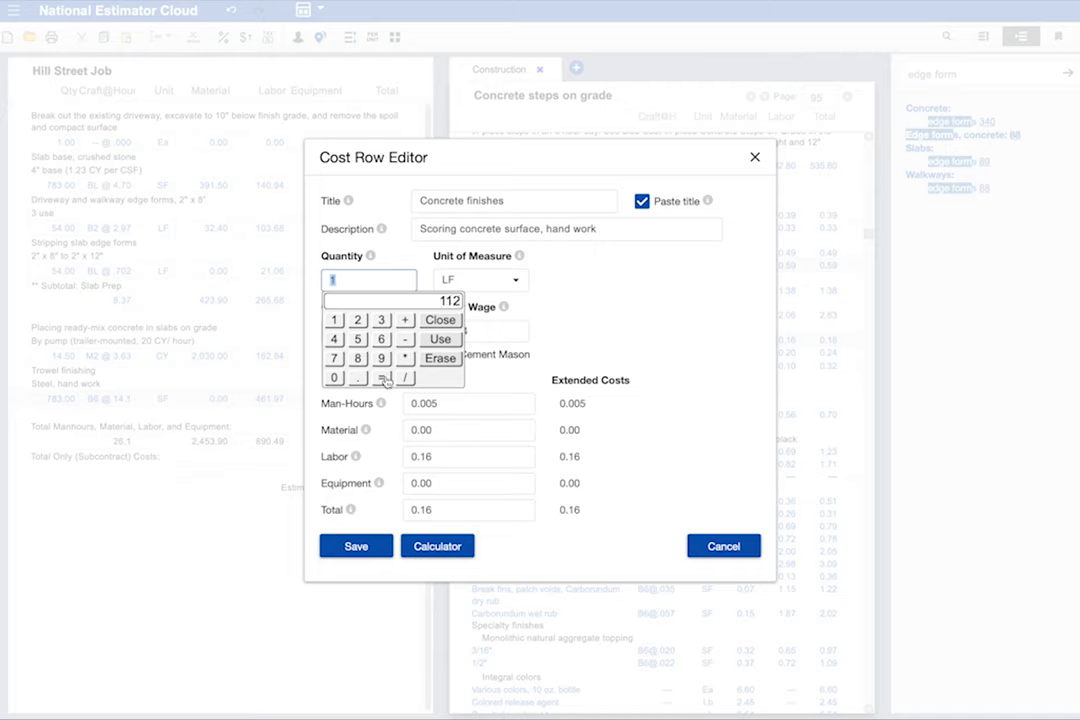
pyautogui.click(436, 343)
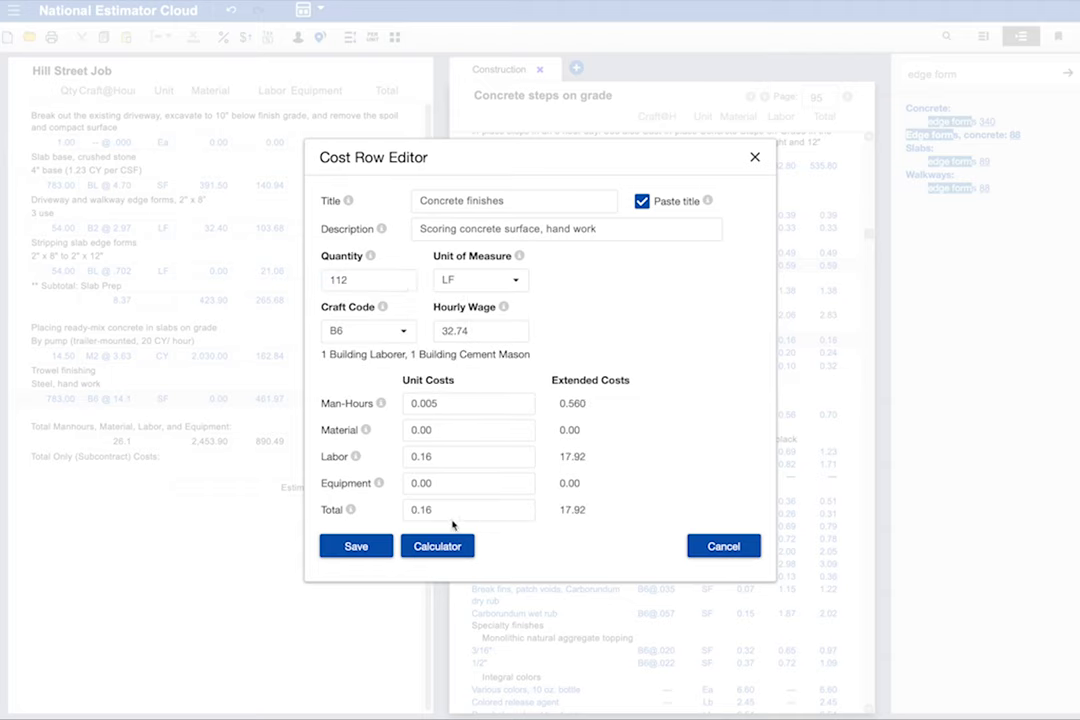
pyautogui.click(366, 548)
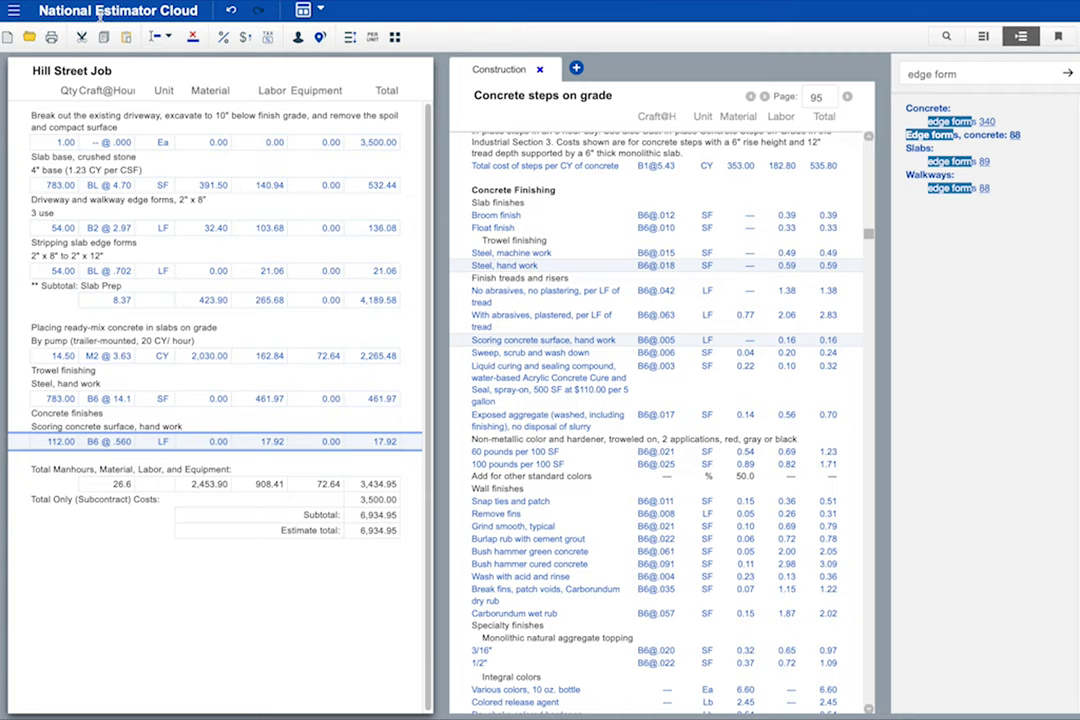
# Step: Import the Spring Street.tab estimate from legacy National Estimator
pyautogui.click(15, 12)
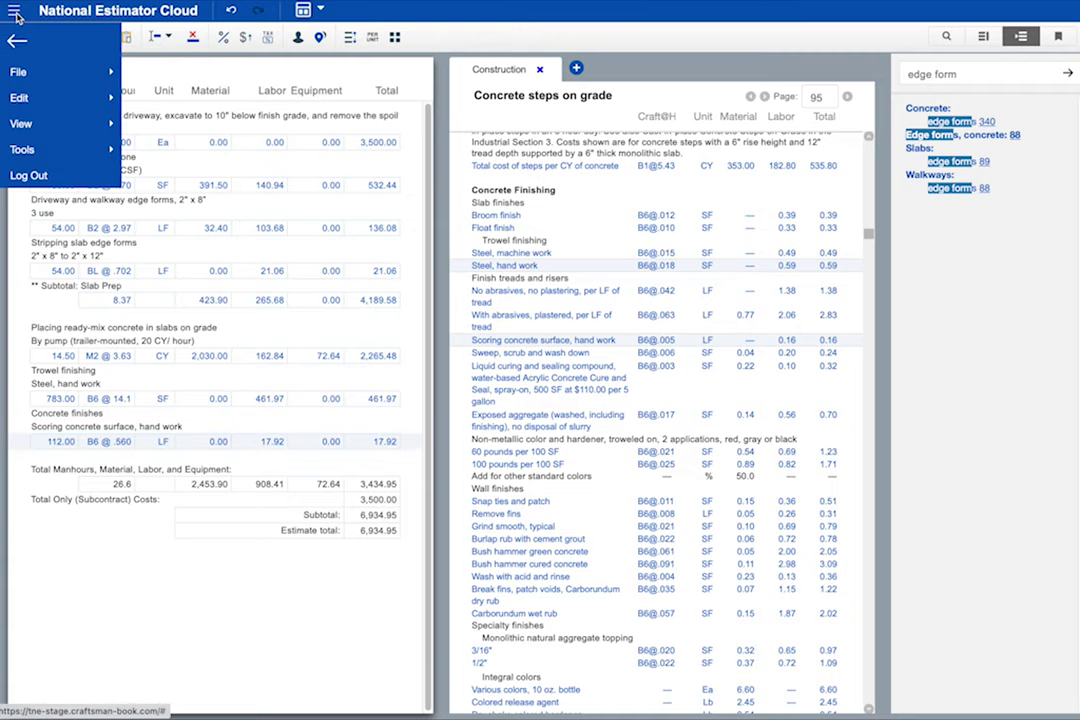
pyautogui.click(35, 75)
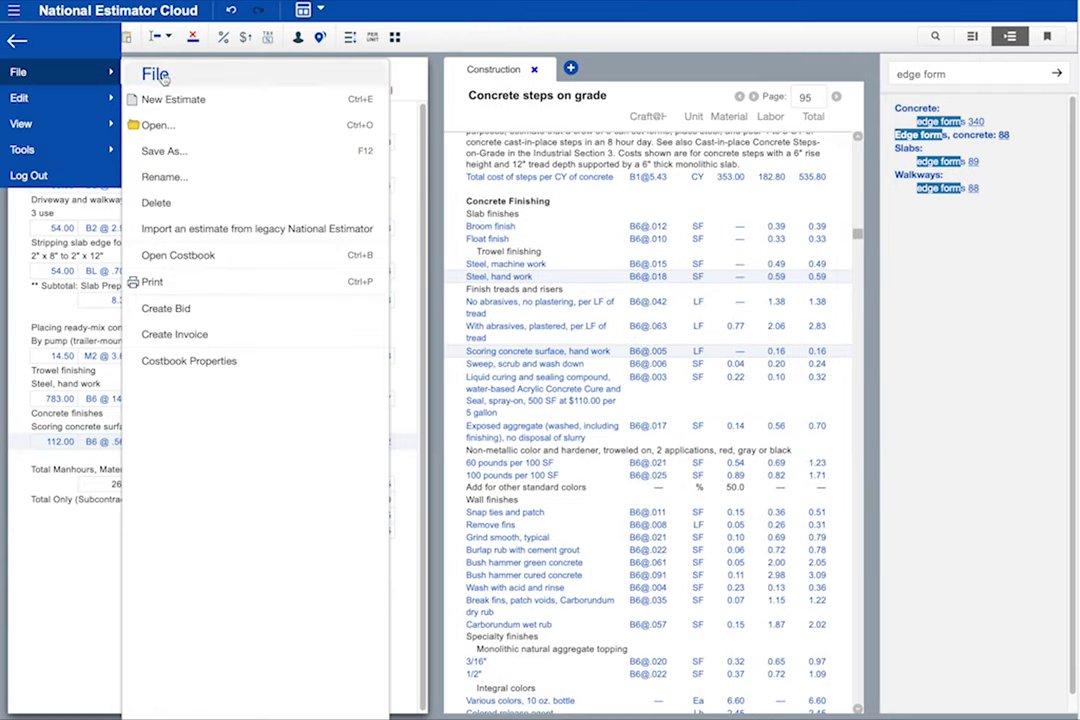
pyautogui.click(222, 234)
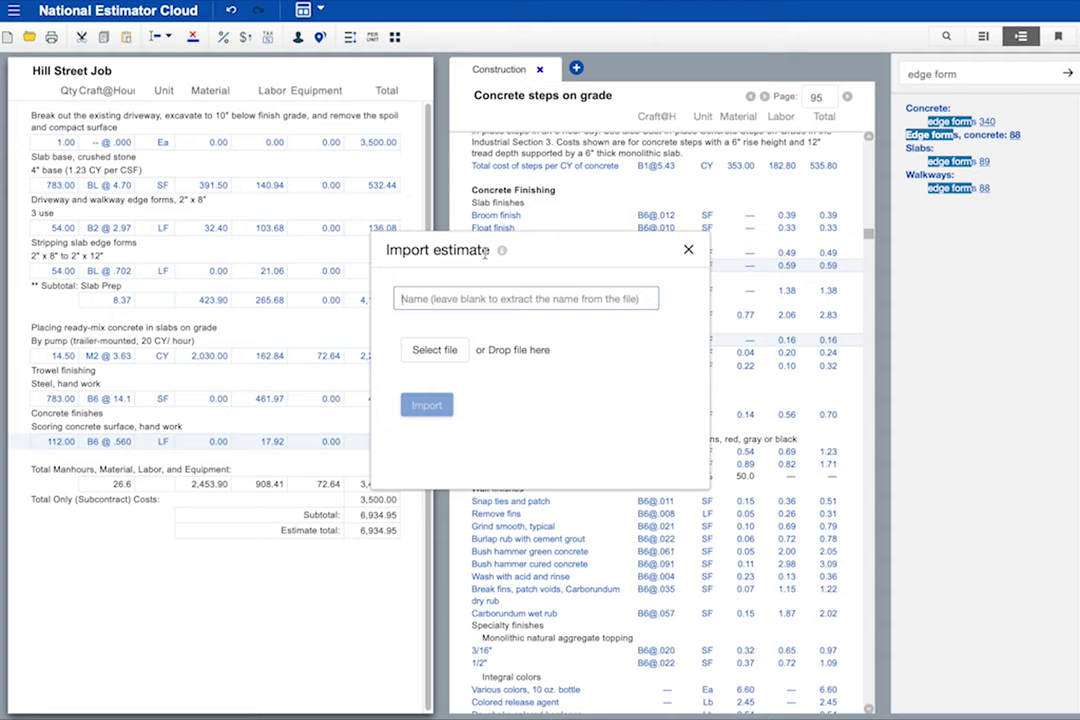
pyautogui.moveTo(501, 254)
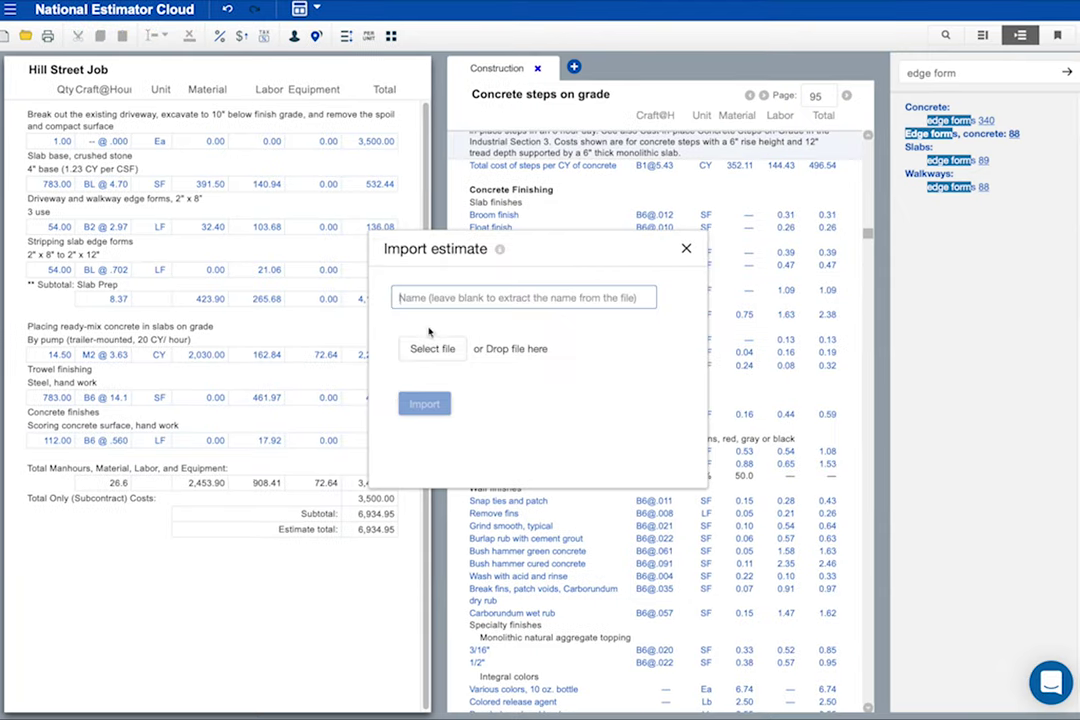
pyautogui.click(433, 349)
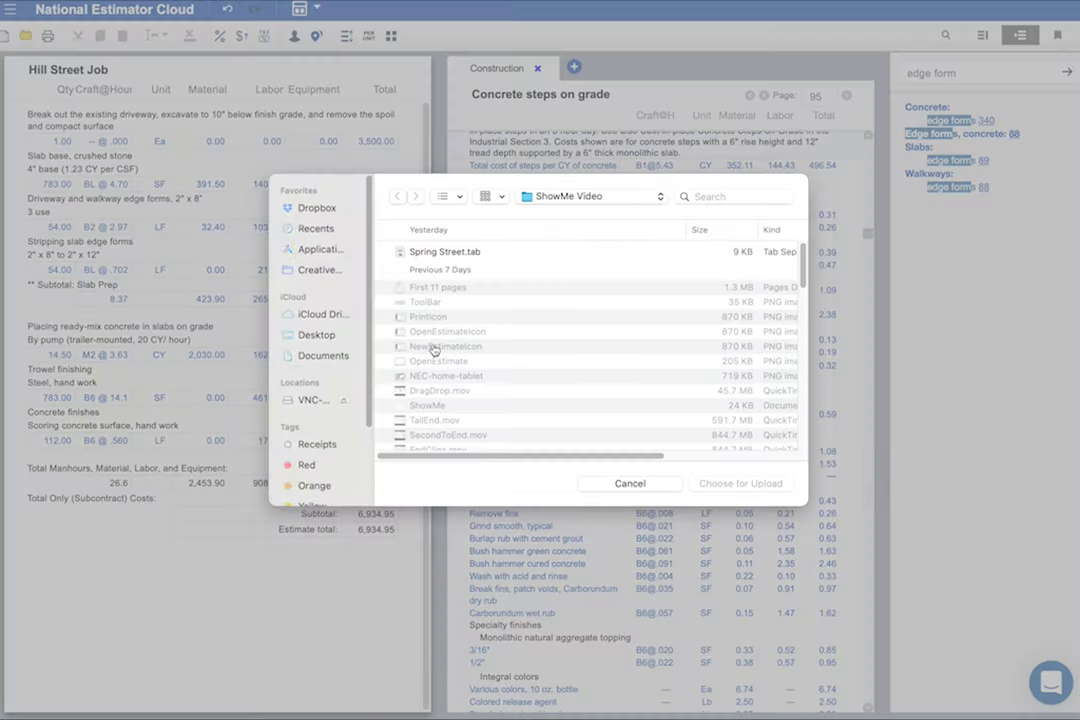
pyautogui.doubleClick(446, 251)
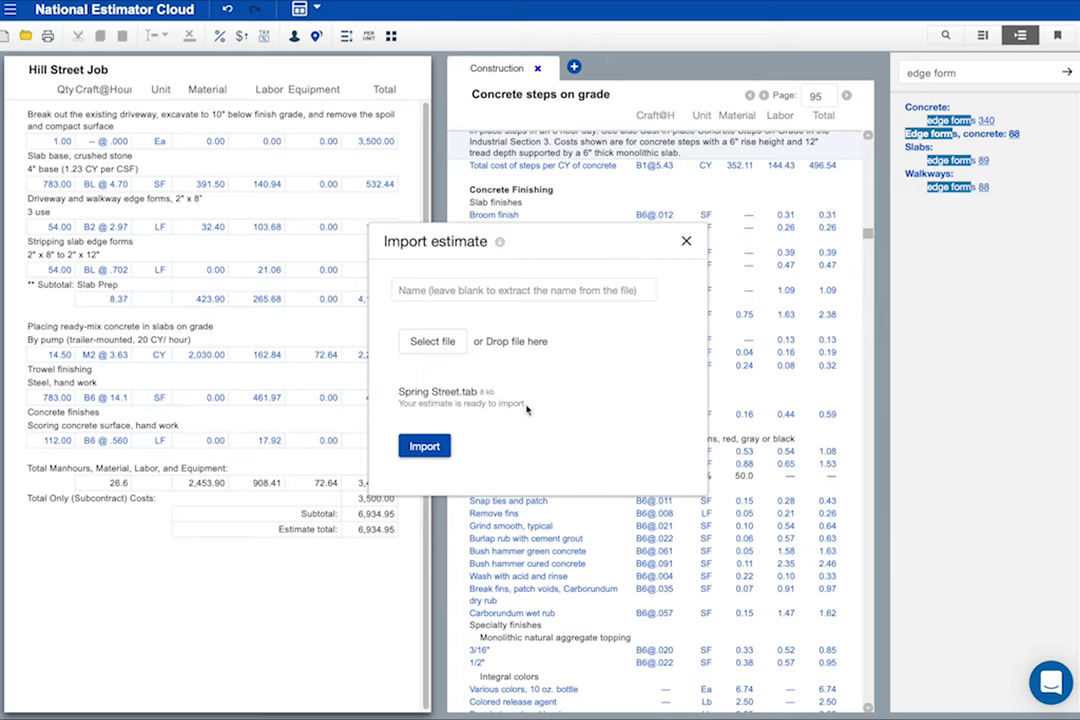
pyautogui.click(427, 452)
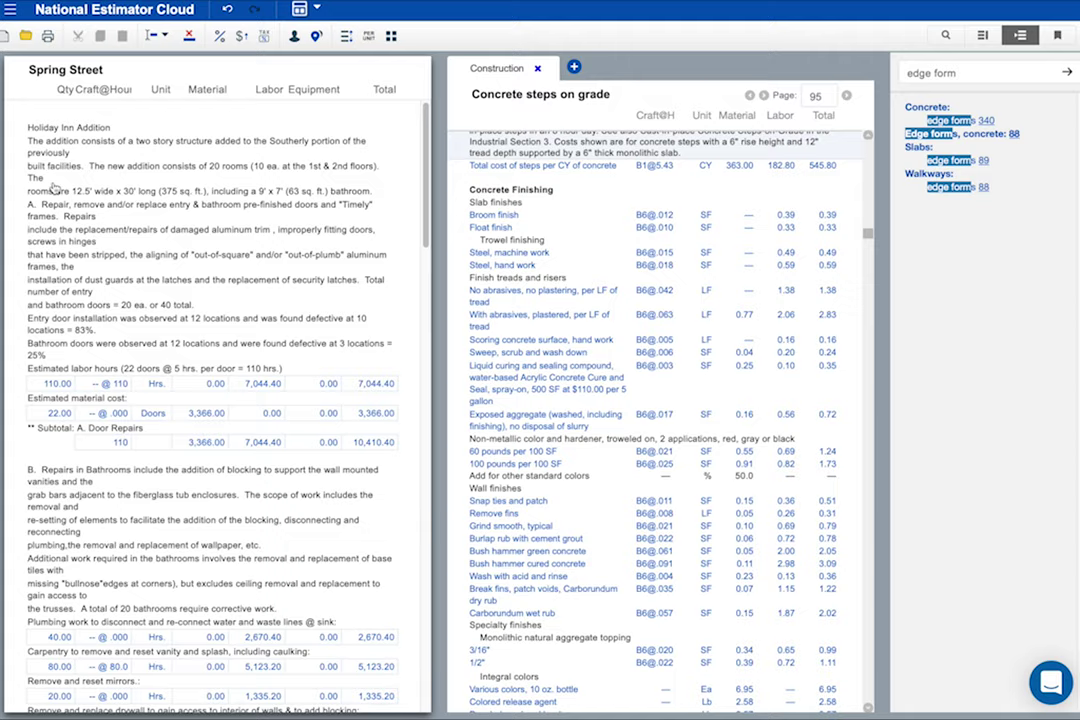
# Step: Select the Spring Street slab reinforcing line (#4 rebars 18" each way)
pyautogui.scroll(-10, 52, 188)
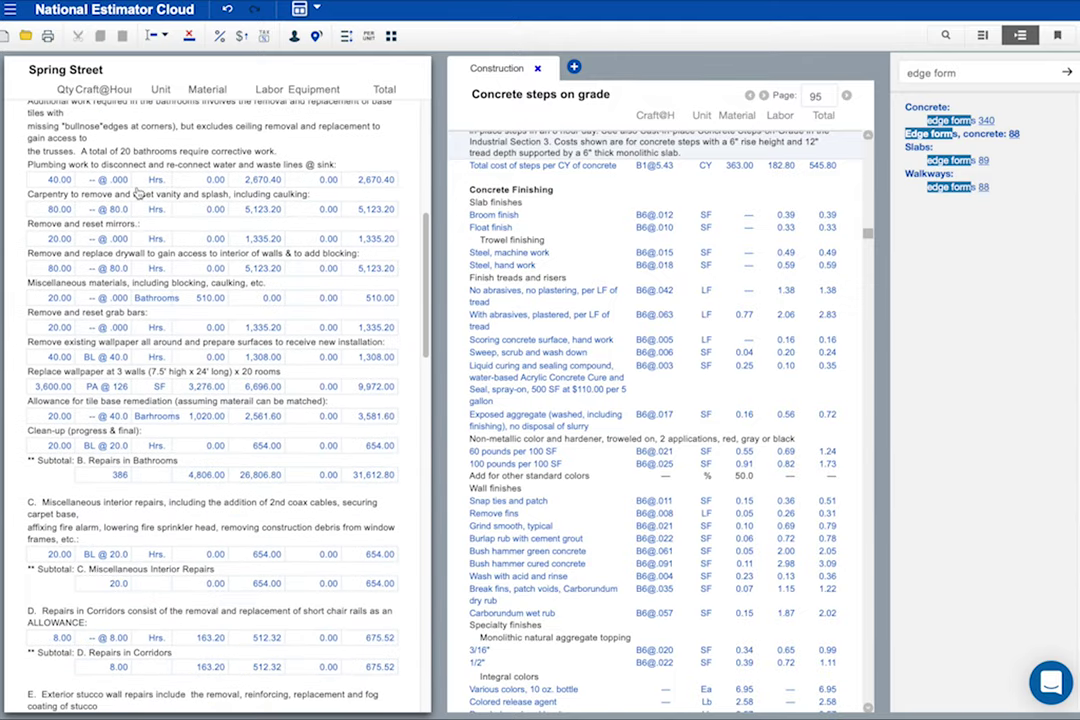
pyautogui.scroll(-6, 140, 193)
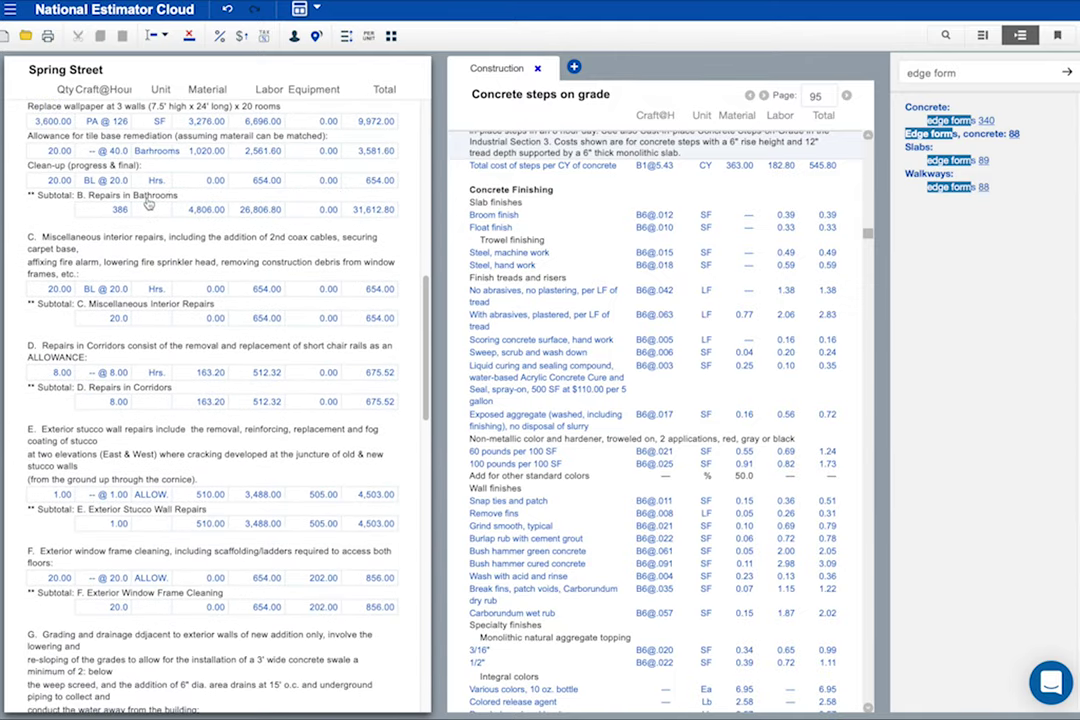
pyautogui.scroll(-9, 148, 203)
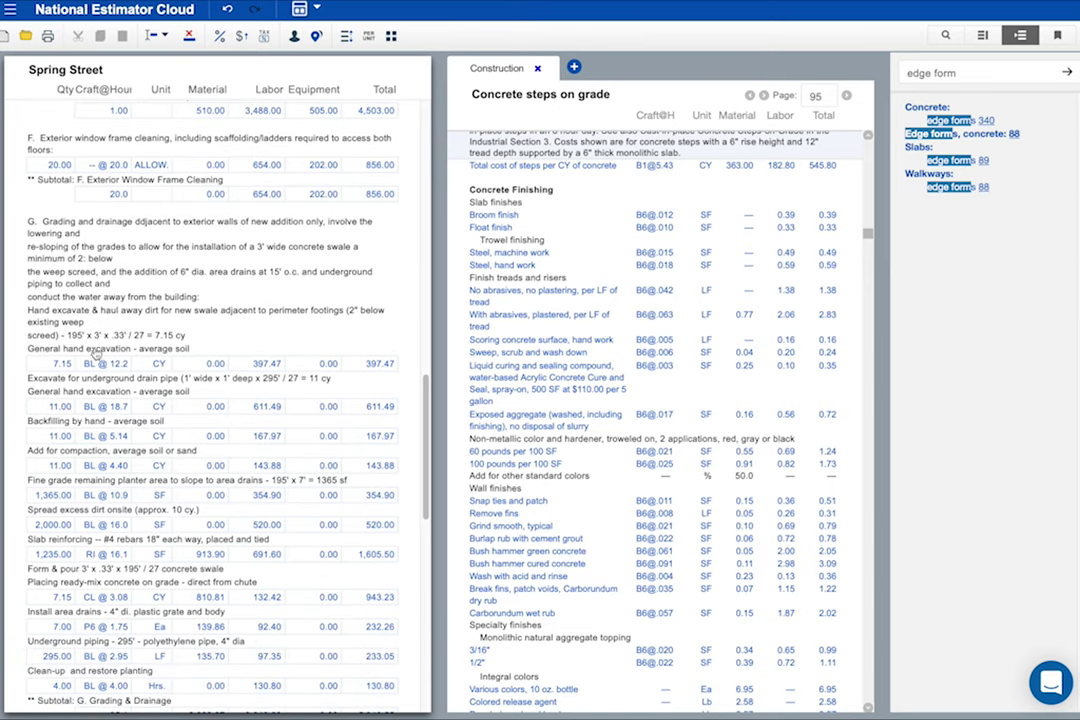
pyautogui.click(14, 545)
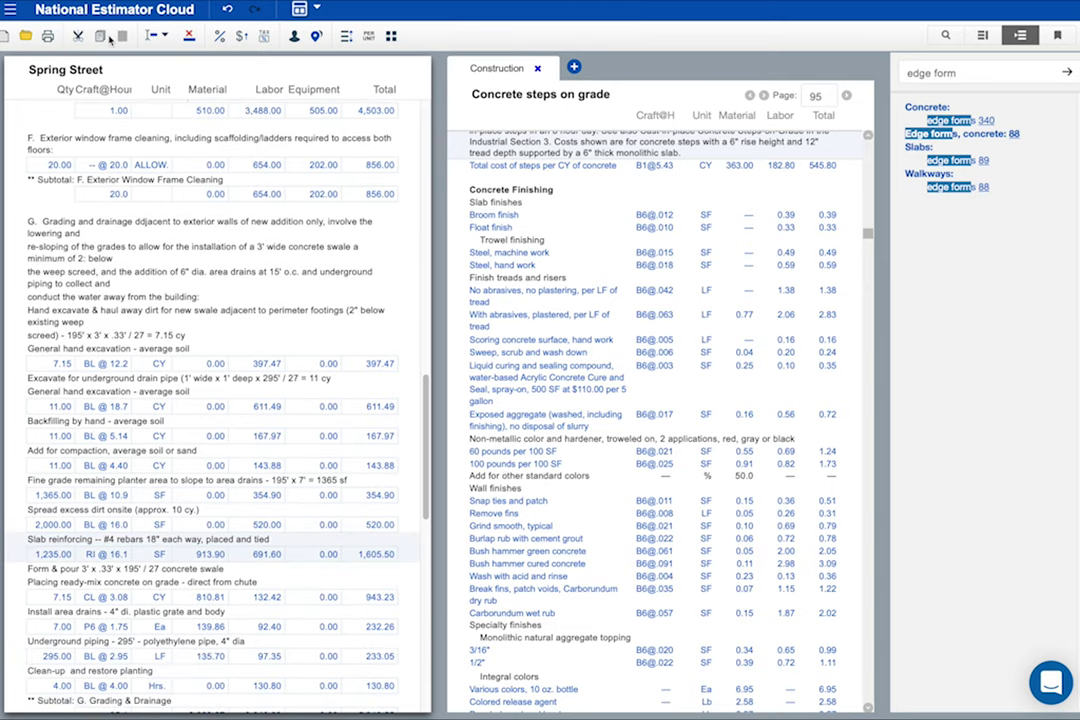
pyautogui.click(25, 36)
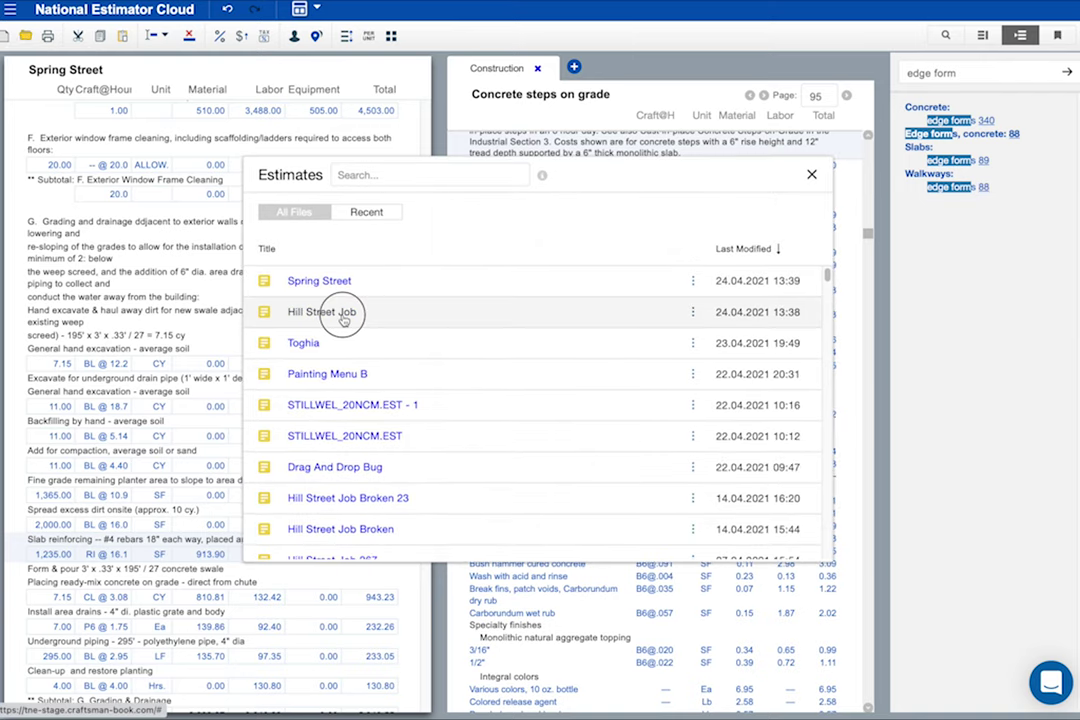
# Step: Open Hill Street Job and paste the slab reinforcing line after Subtotal: Slab Prep
pyautogui.click(345, 314)
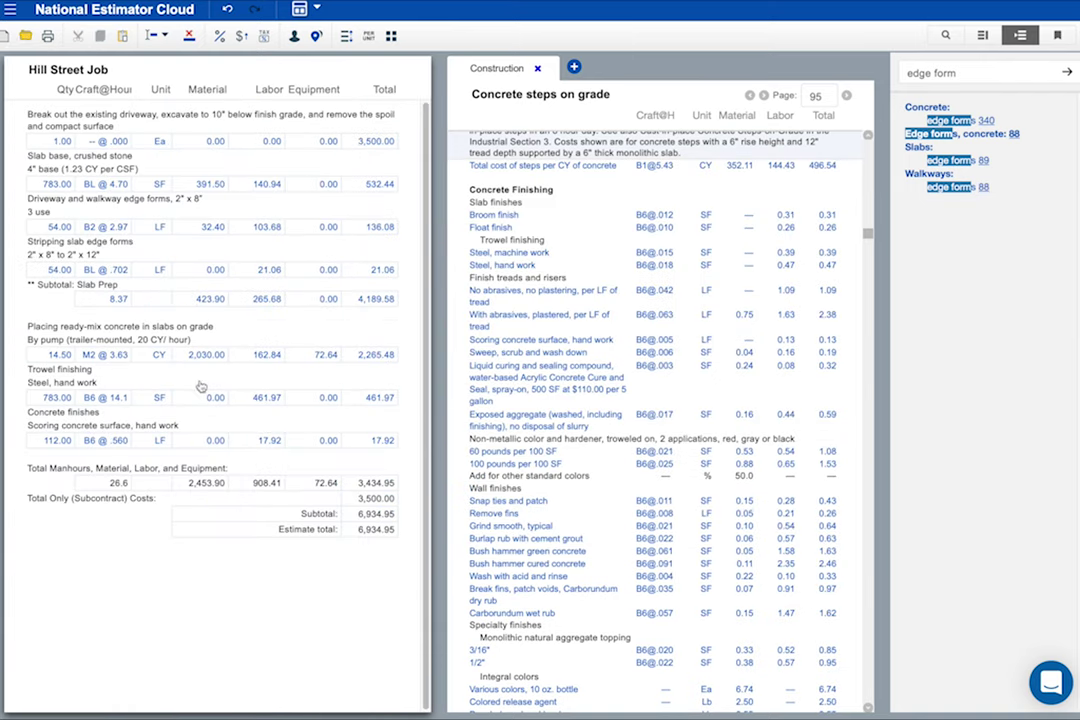
pyautogui.click(55, 285)
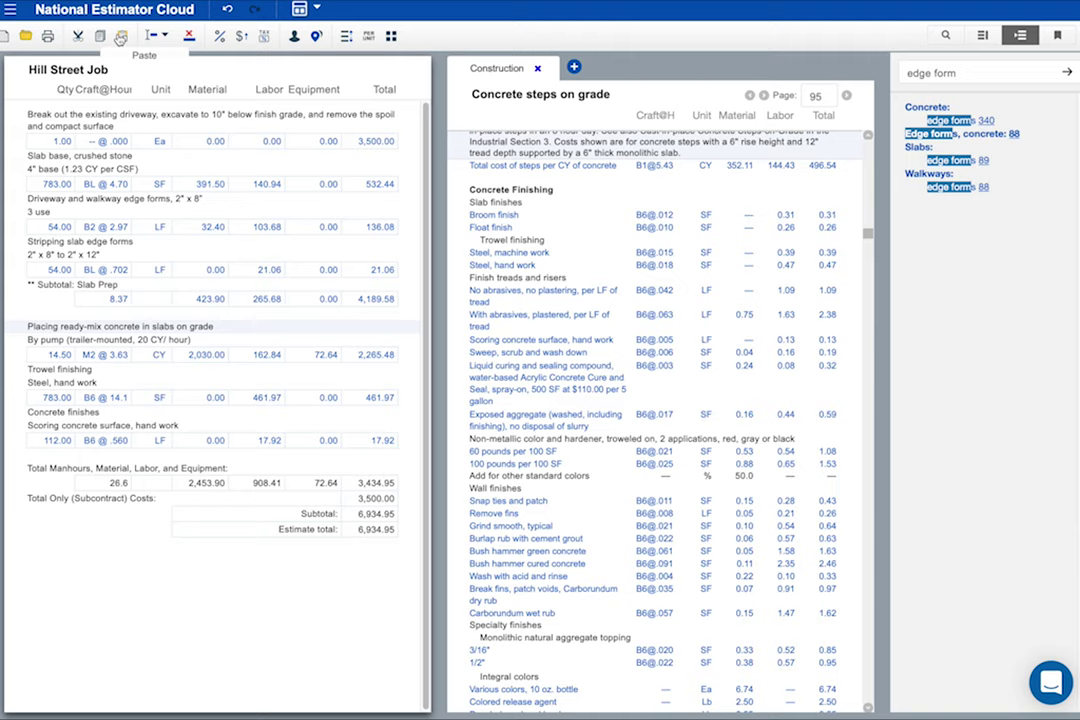
pyautogui.click(121, 37)
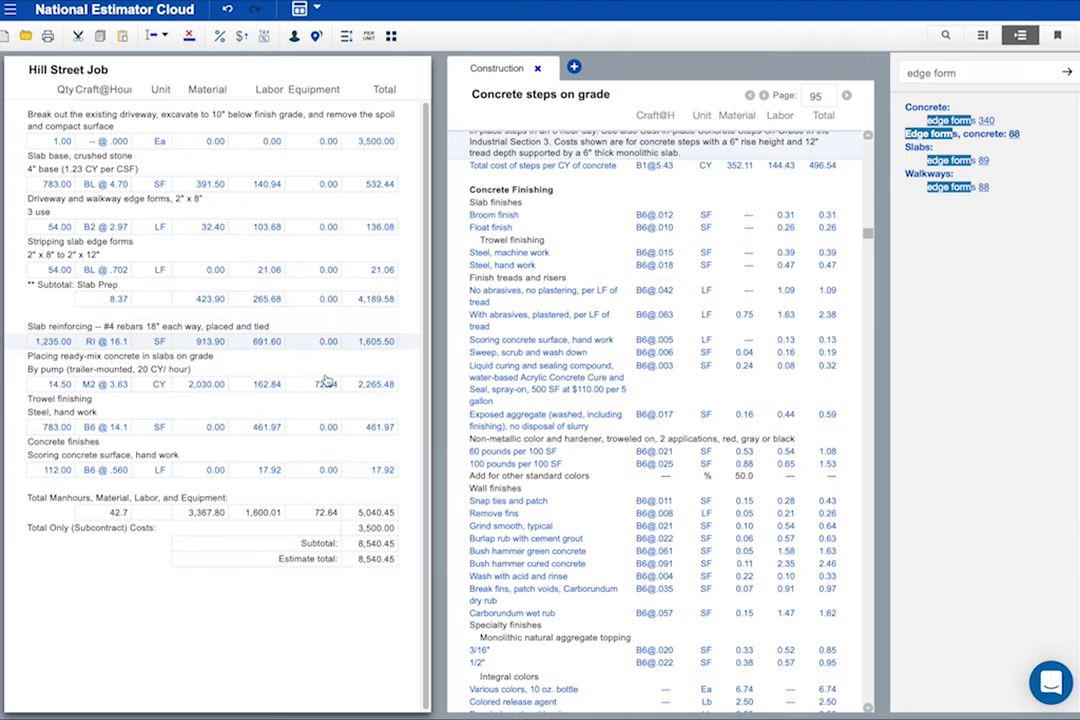
# Step: Set the pasted slab reinforcing line's quantity to 783 SF
pyautogui.doubleClick(226, 345)
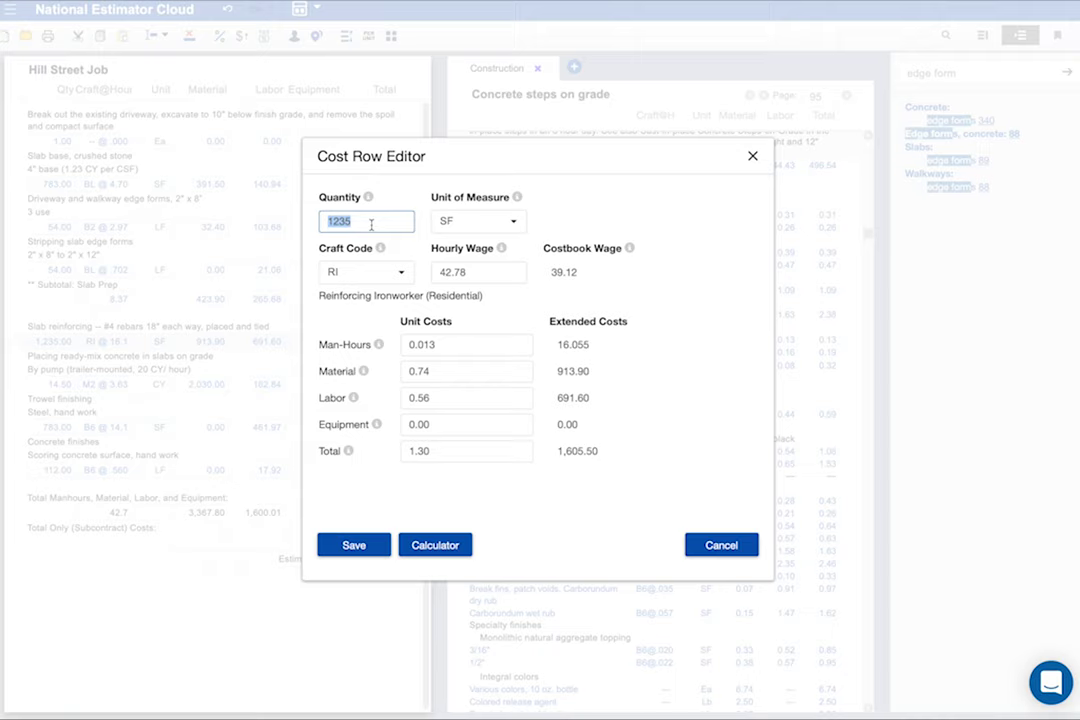
pyautogui.write('783')
pyautogui.click(352, 546)
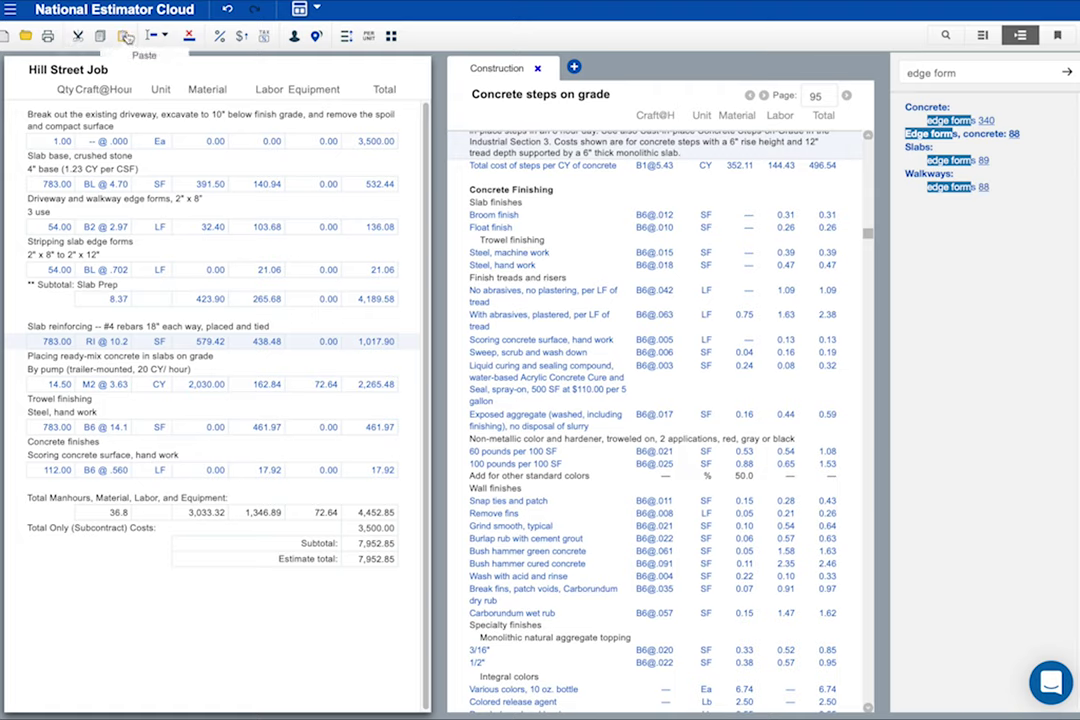
pyautogui.click(165, 37)
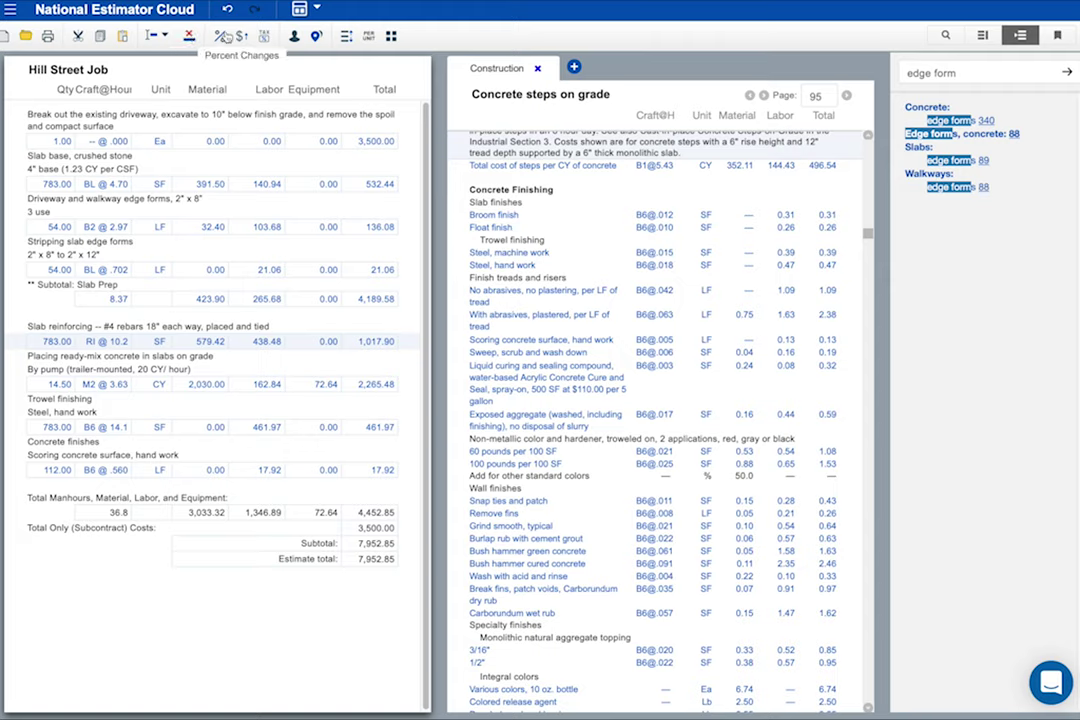
# Step: Apply 15% overhead and 10% profit markups, leaving percent changes unchanged
pyautogui.click(226, 37)
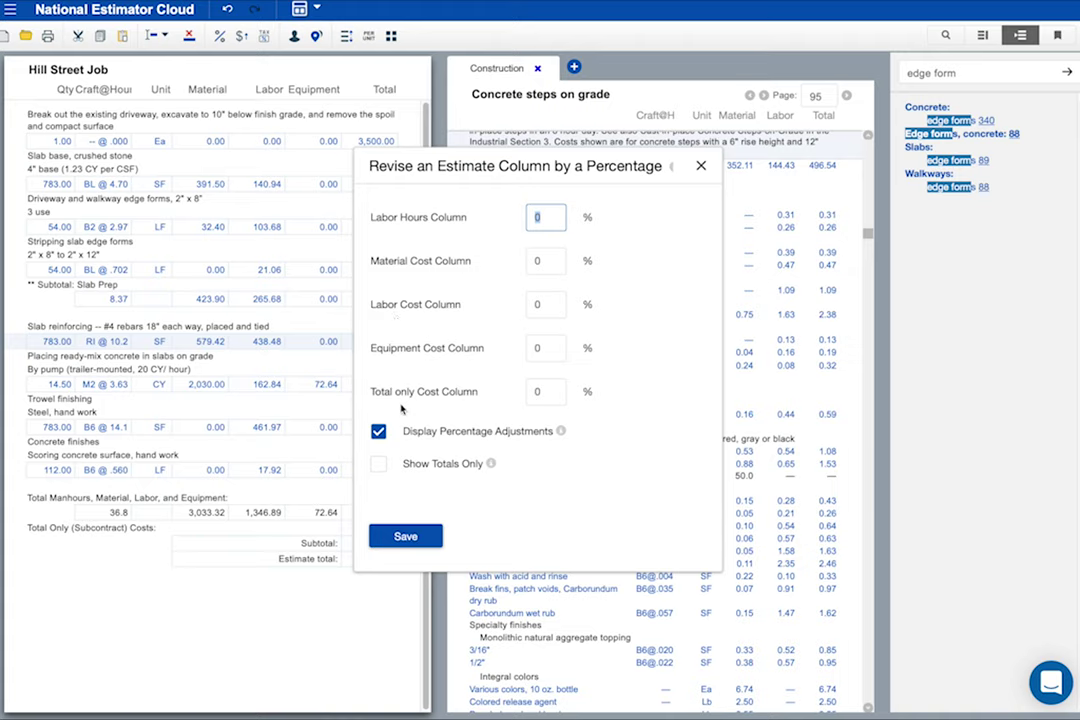
pyautogui.click(405, 537)
pyautogui.click(240, 40)
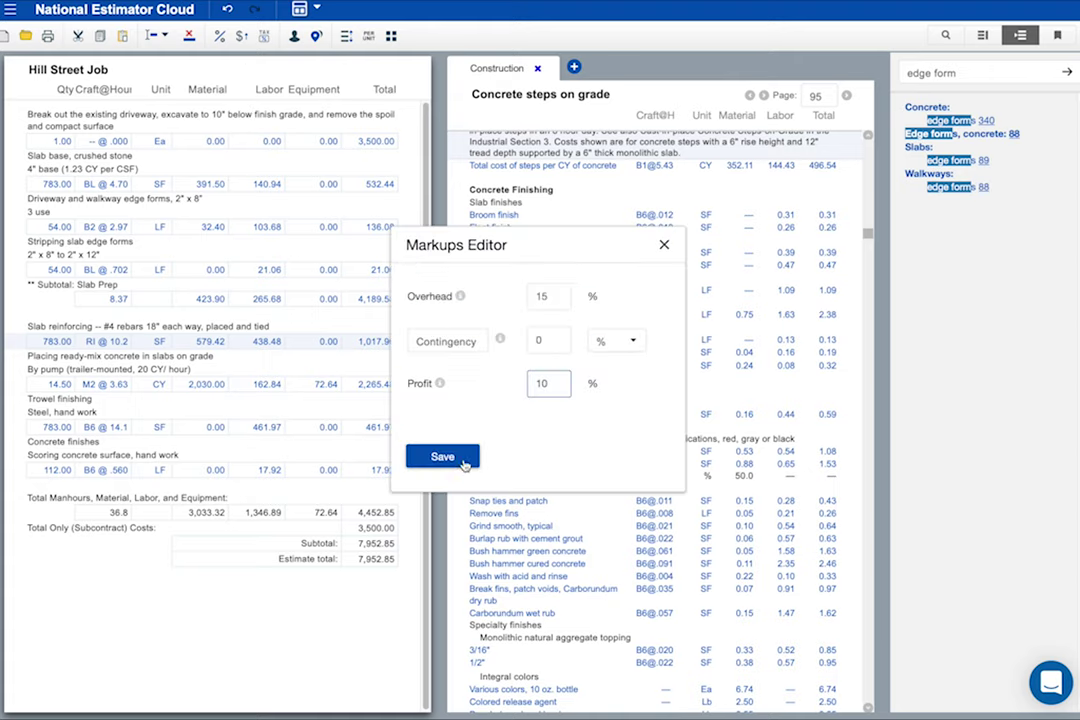
pyautogui.click(463, 459)
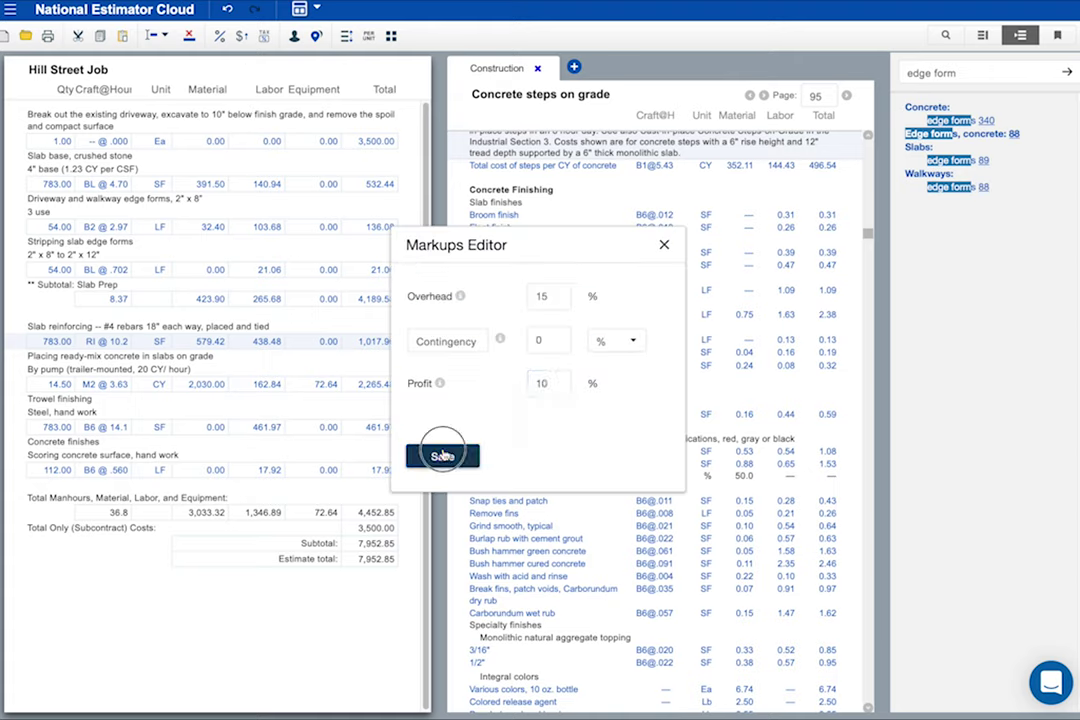
# Step: Apply an 8.25% tax on materials (250.25), bringing the grand total to 10,191.31
pyautogui.click(266, 40)
pyautogui.write('8.')
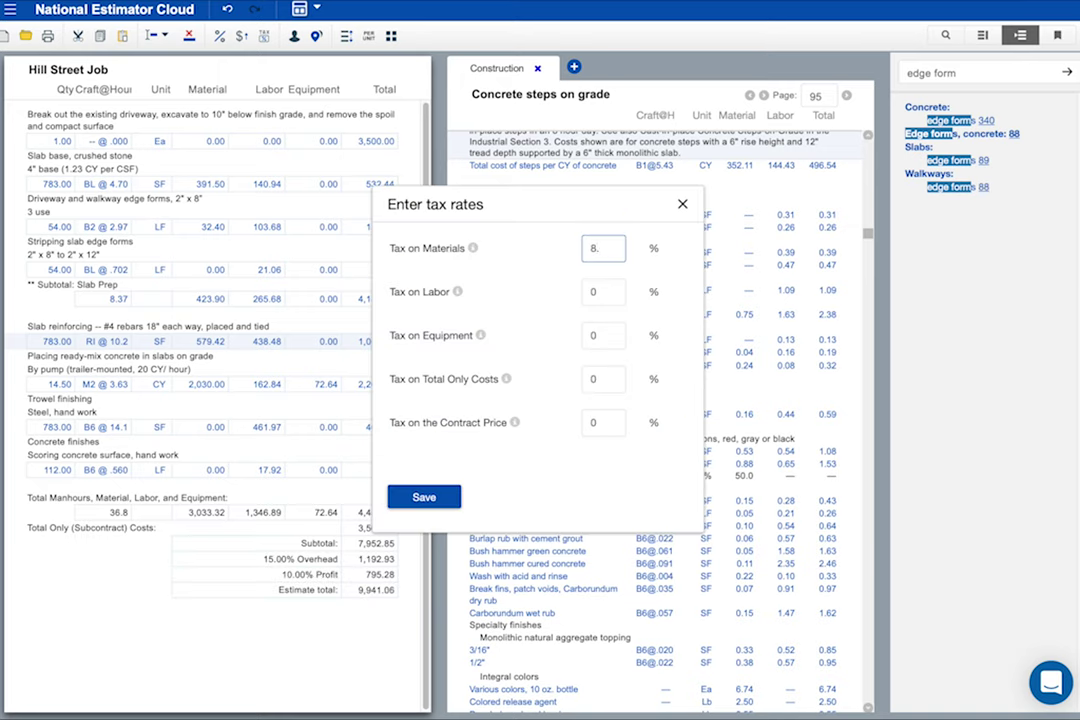
pyautogui.write('25')
pyautogui.click(423, 497)
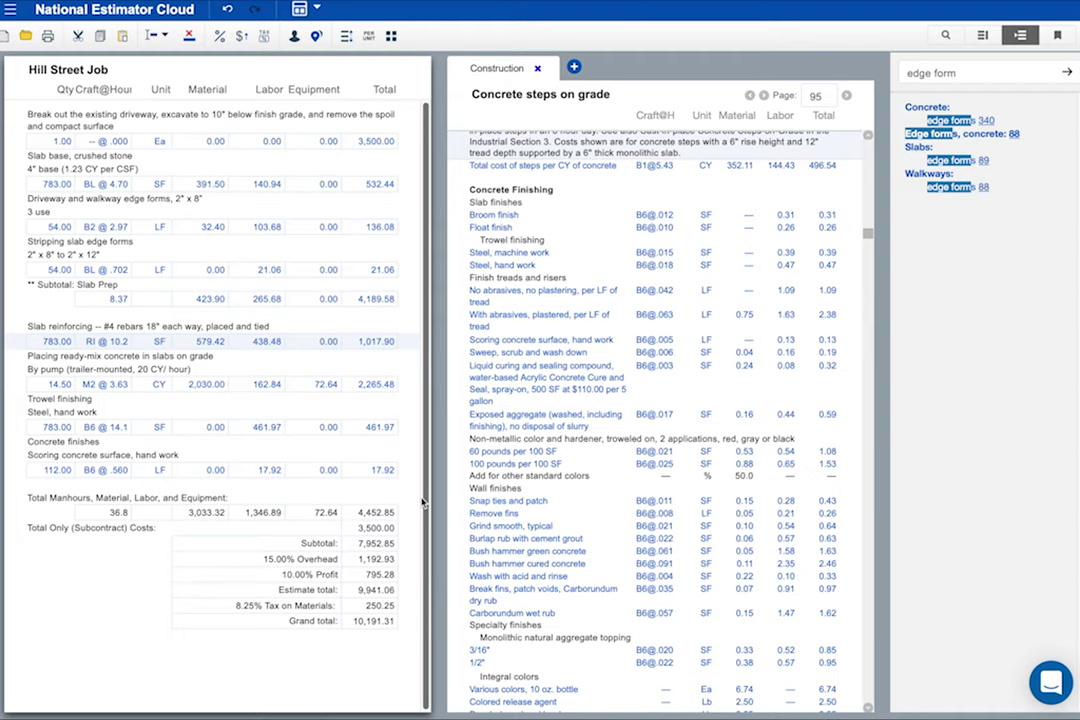
pyautogui.click(205, 608)
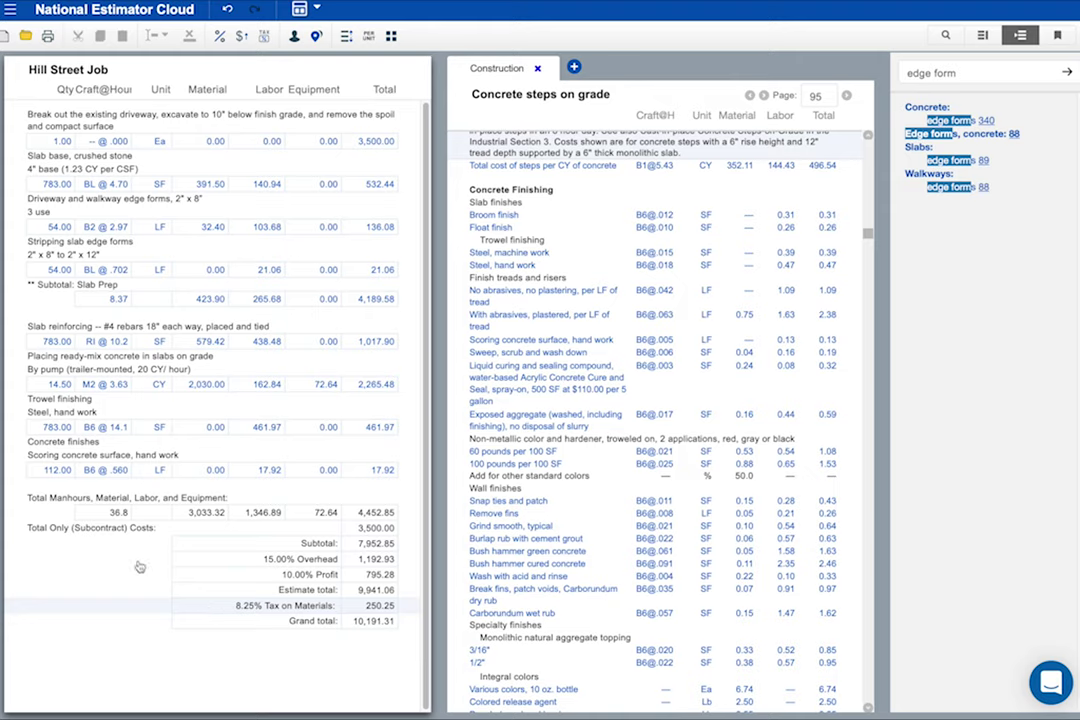
# Step: Save the customer info unchanged, then bring up Area Cost Modifications with material, labor and equipment checked
pyautogui.click(294, 37)
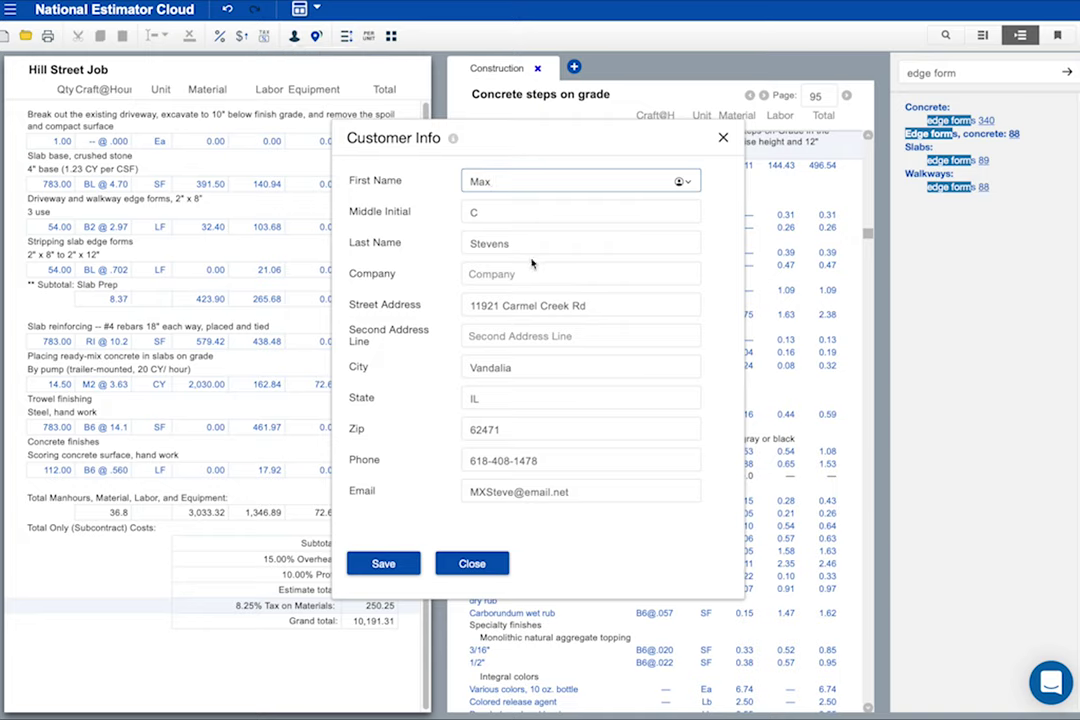
pyautogui.click(386, 563)
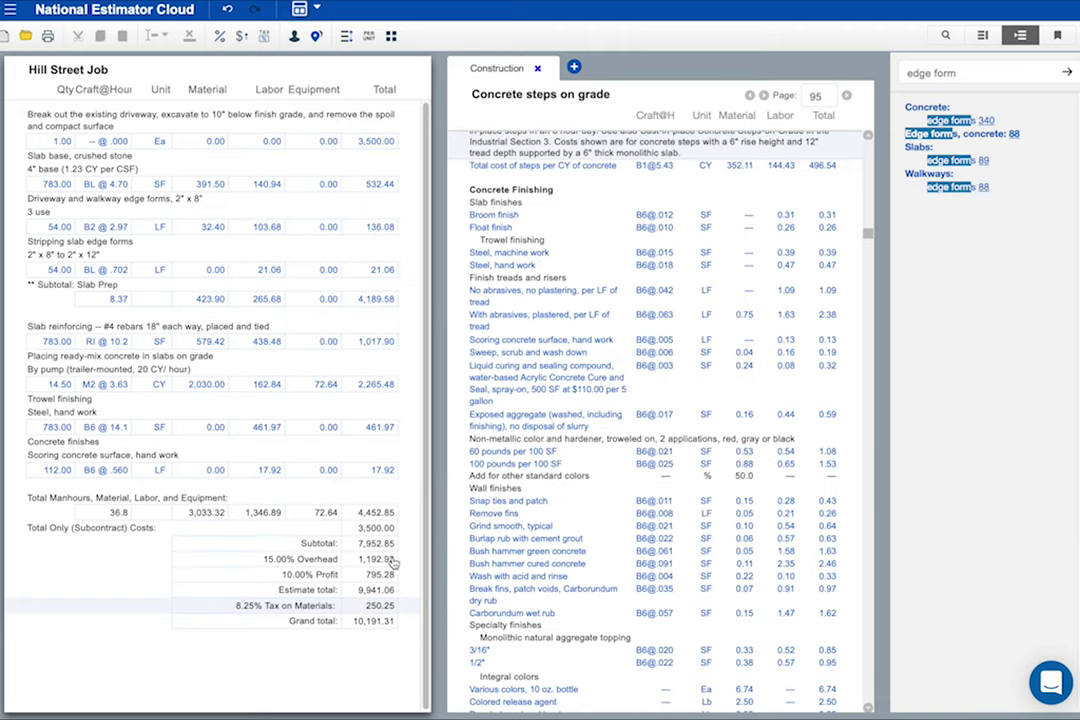
pyautogui.click(316, 37)
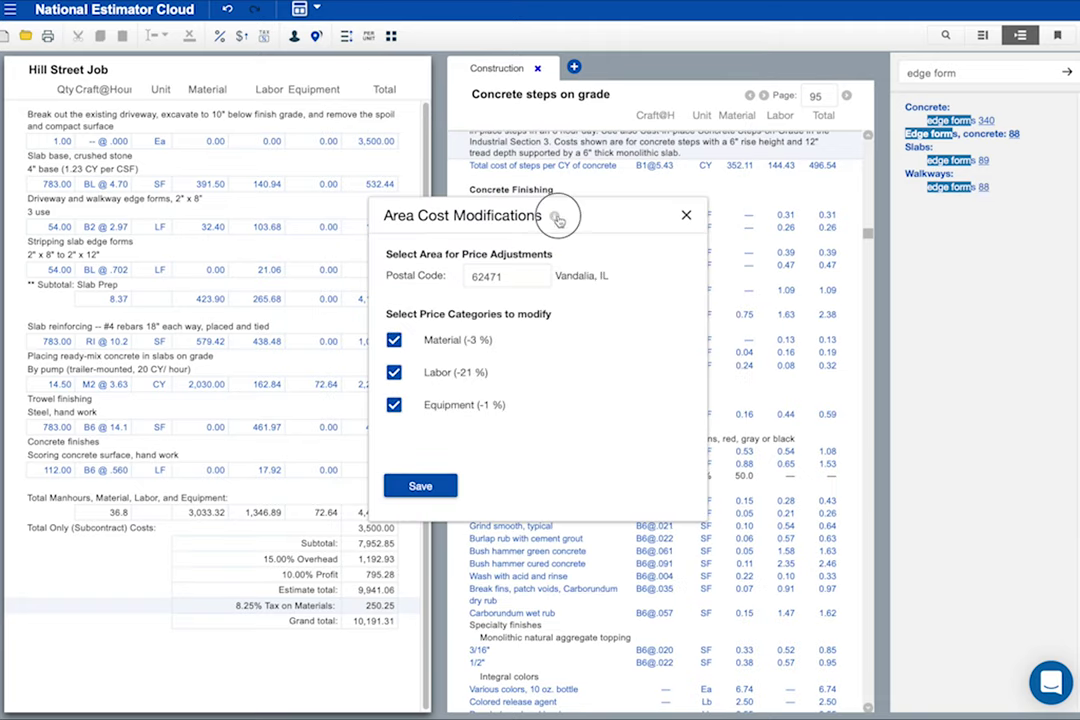
pyautogui.moveTo(557, 219)
# Step: Save the area cost adjustments and preview double-spaced lines before returning to single spacing
pyautogui.click(424, 487)
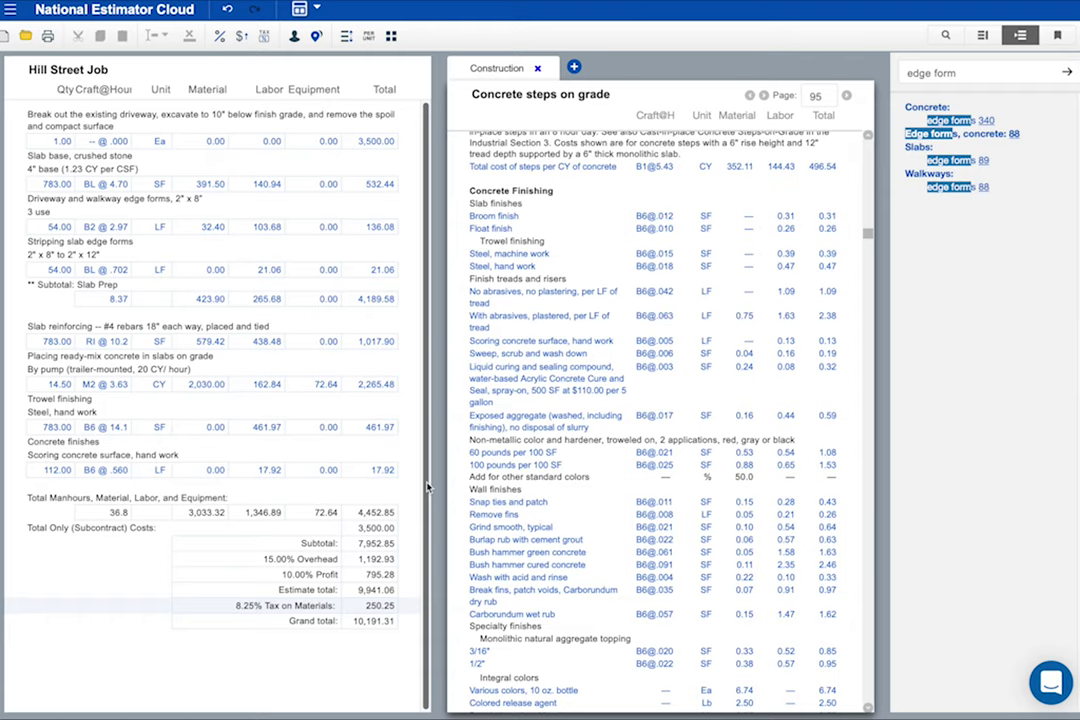
pyautogui.click(349, 40)
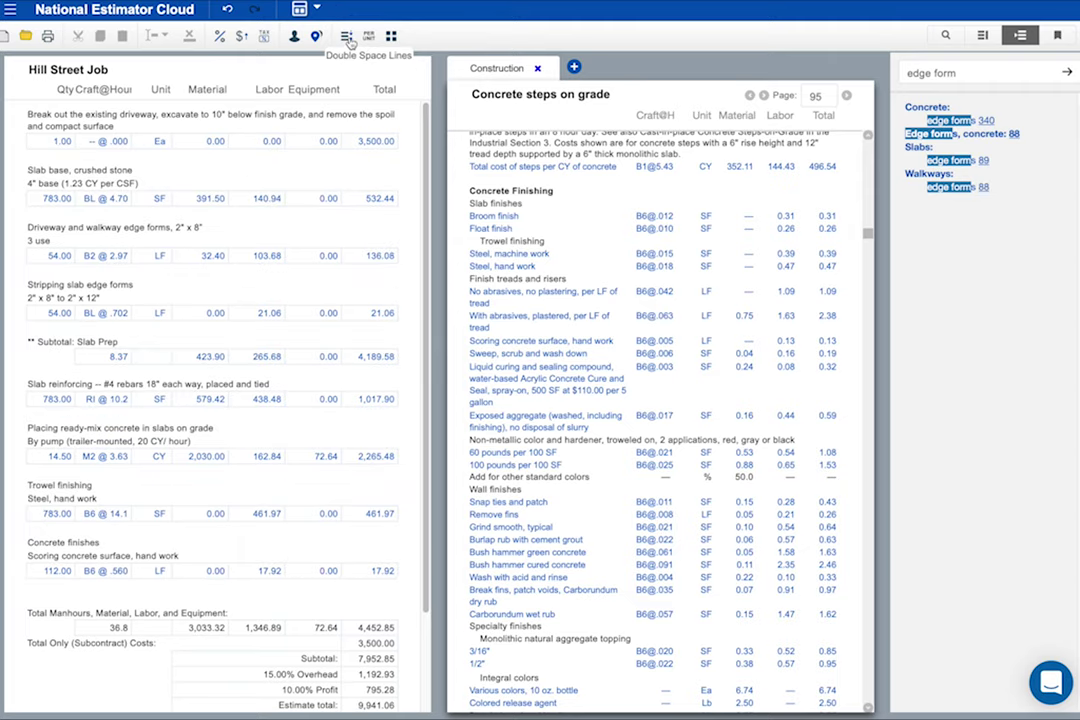
pyautogui.click(349, 40)
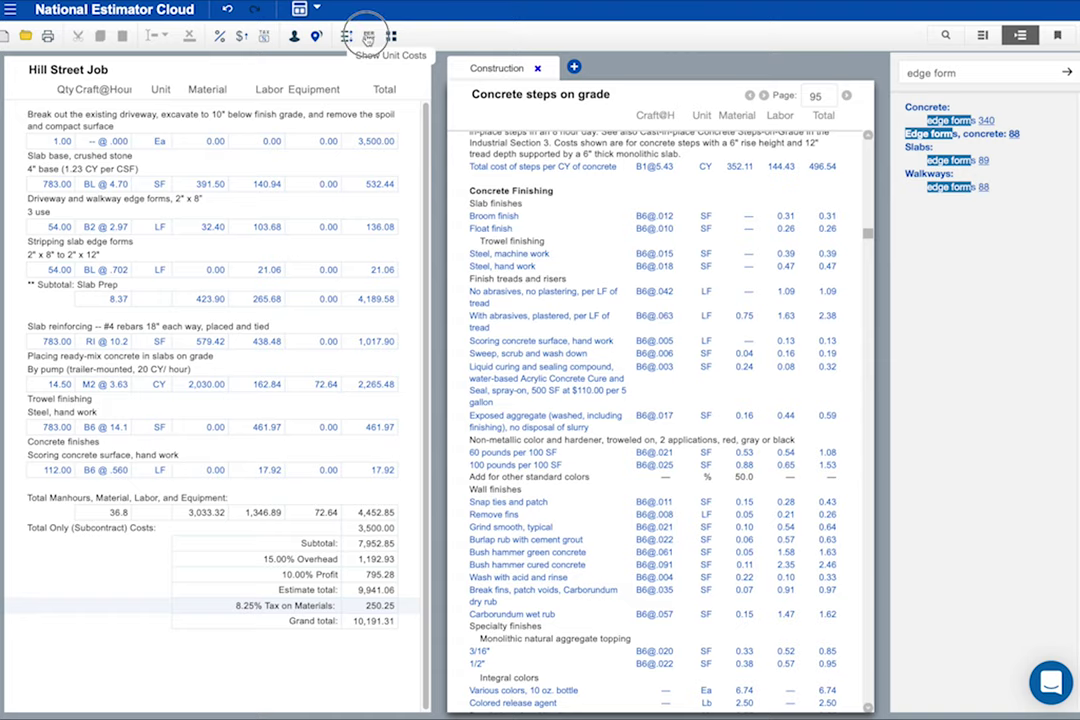
# Step: Preview per-unit costs and hidden component costs, then restore the normal estimate layout
pyautogui.click(368, 38)
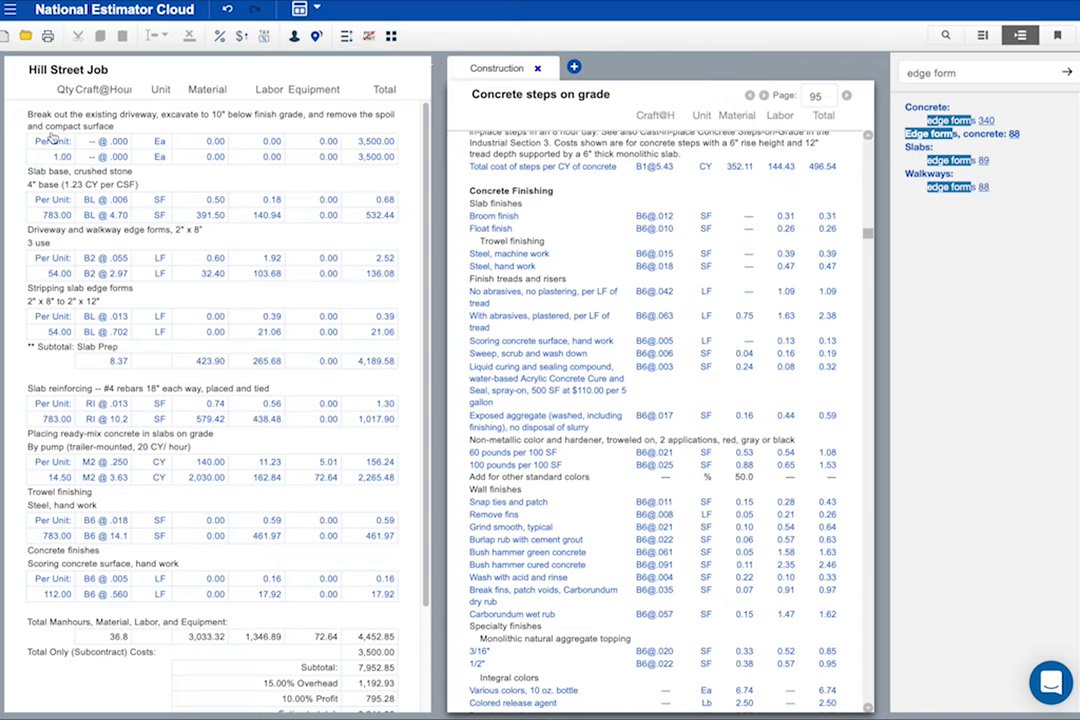
pyautogui.click(18, 125)
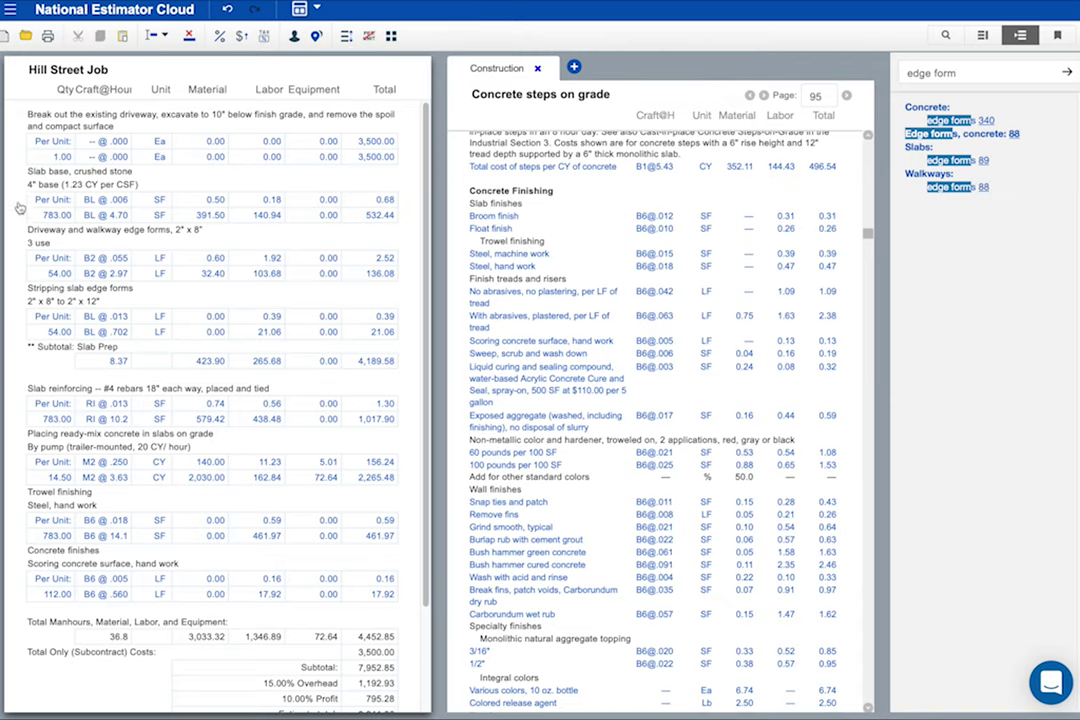
pyautogui.click(368, 38)
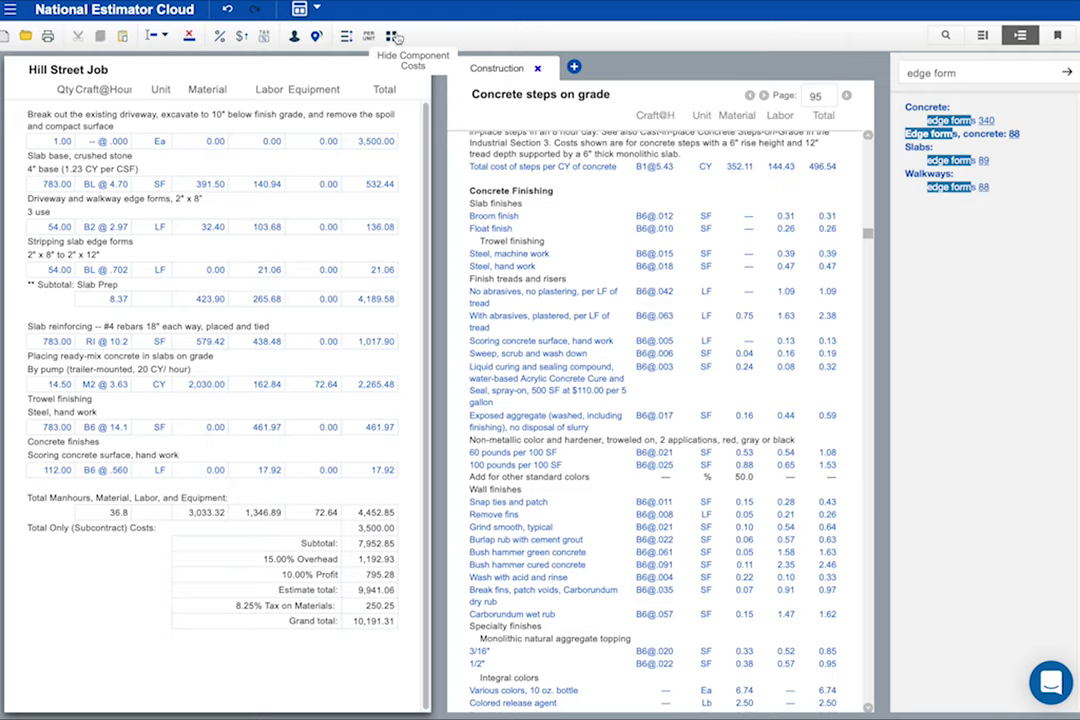
pyautogui.click(393, 37)
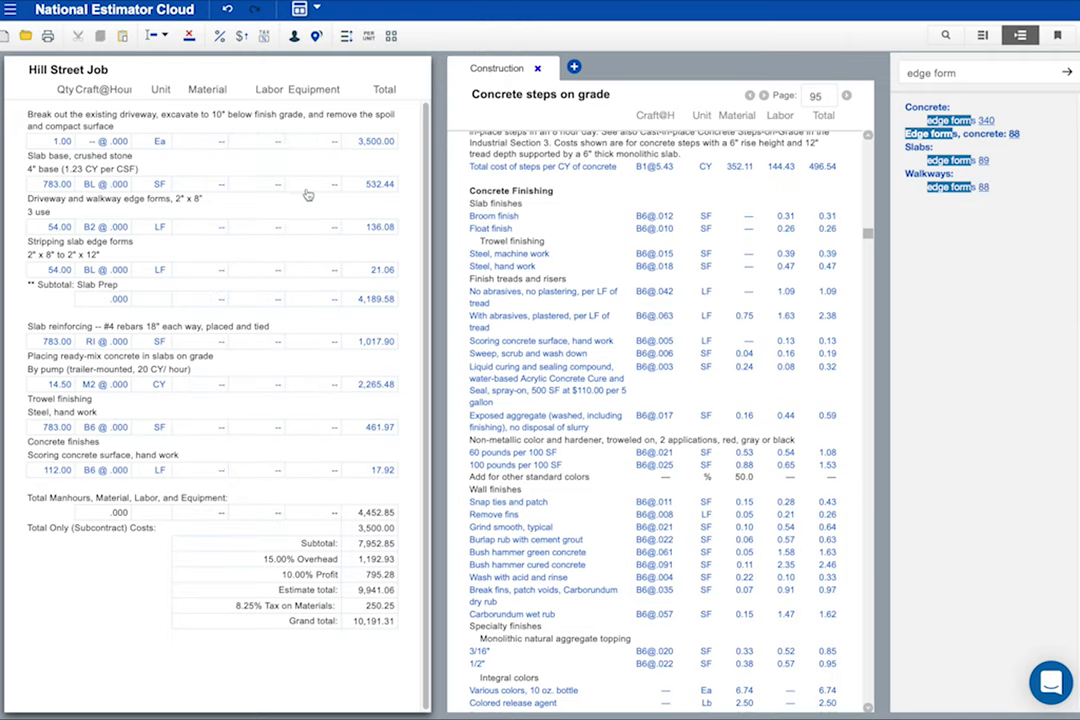
pyautogui.click(394, 37)
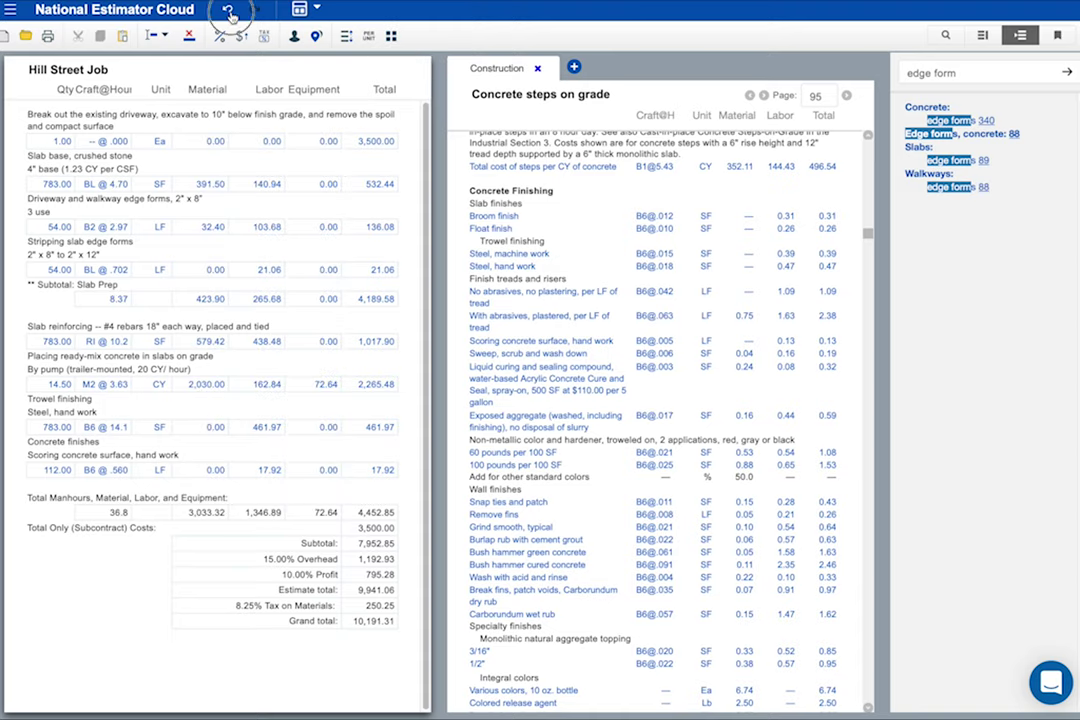
# Step: Undo the markups and slab change, then redo to restore slab reinforcing at 783.00 SF
pyautogui.click(228, 12)
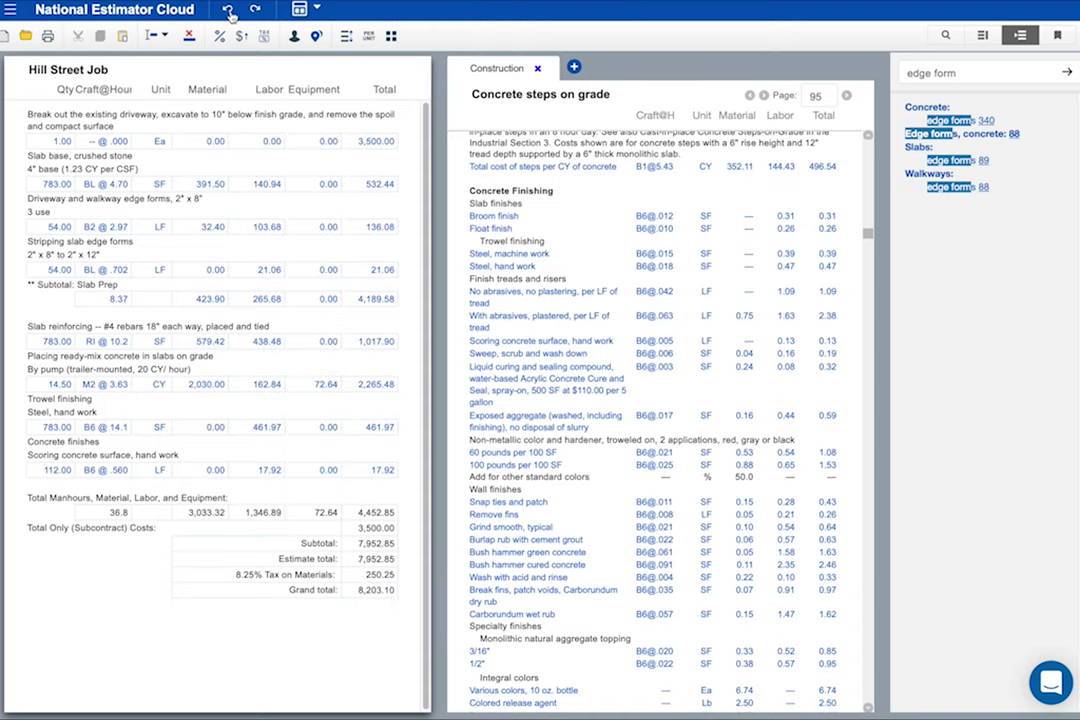
pyautogui.click(228, 12)
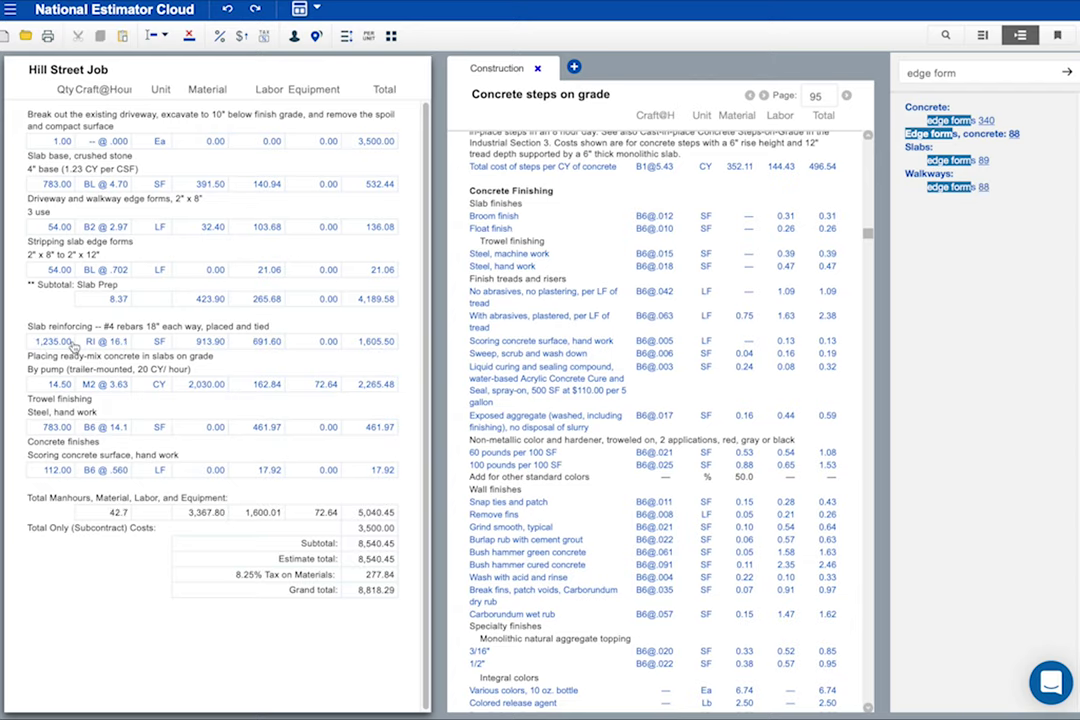
pyautogui.click(257, 10)
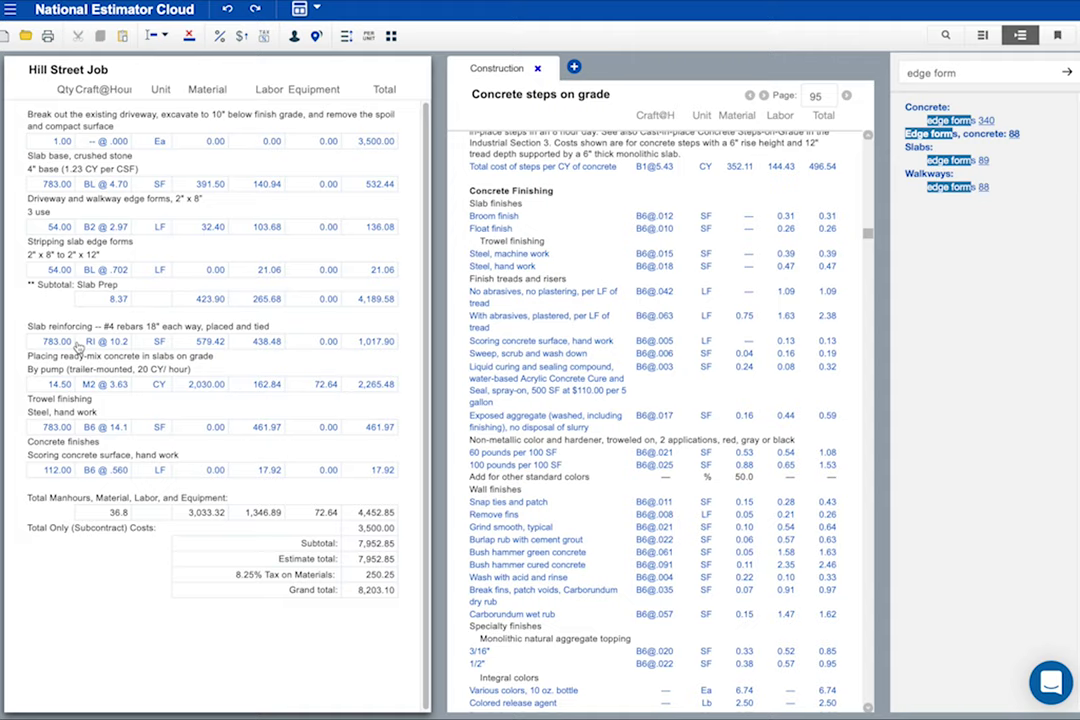
# Step: Look over the File submenu in the main menu, then close it
pyautogui.click(10, 10)
pyautogui.click(36, 73)
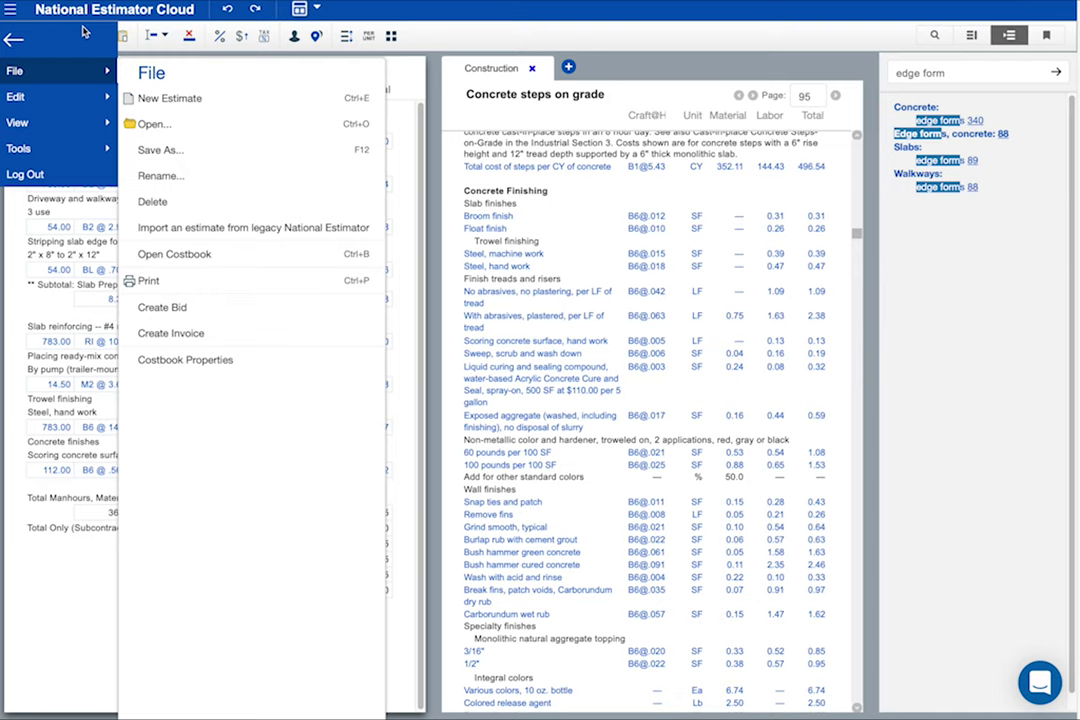
pyautogui.click(14, 39)
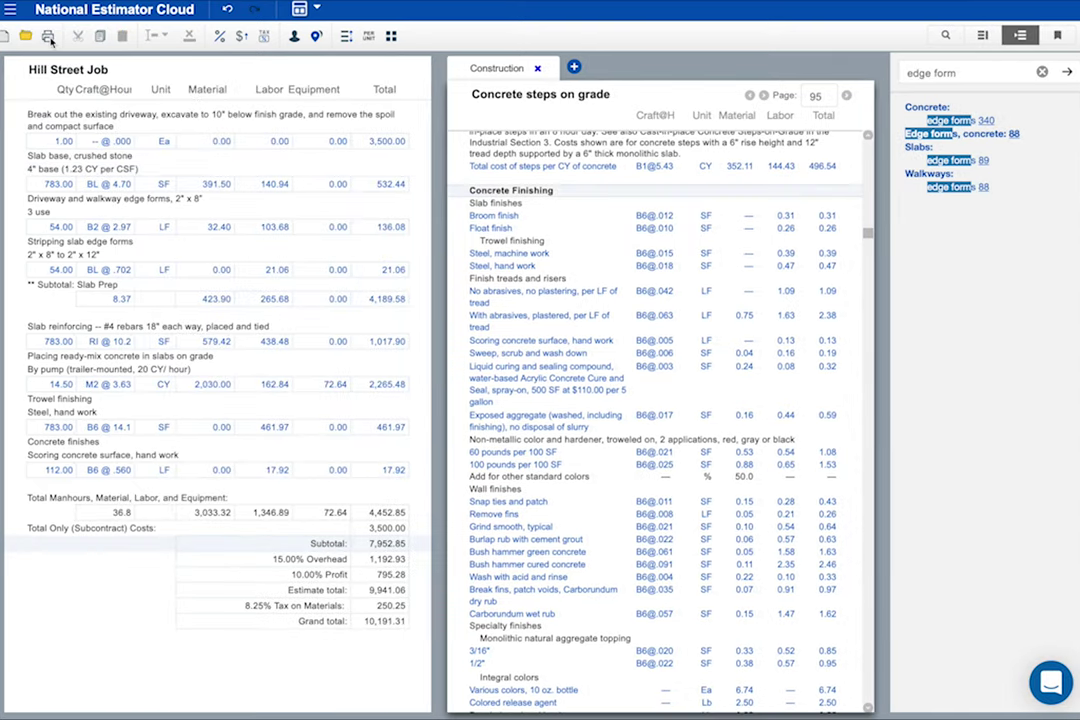
# Step: Download the Hill Street Job estimate as a PDF and open it from Downloads
pyautogui.click(48, 37)
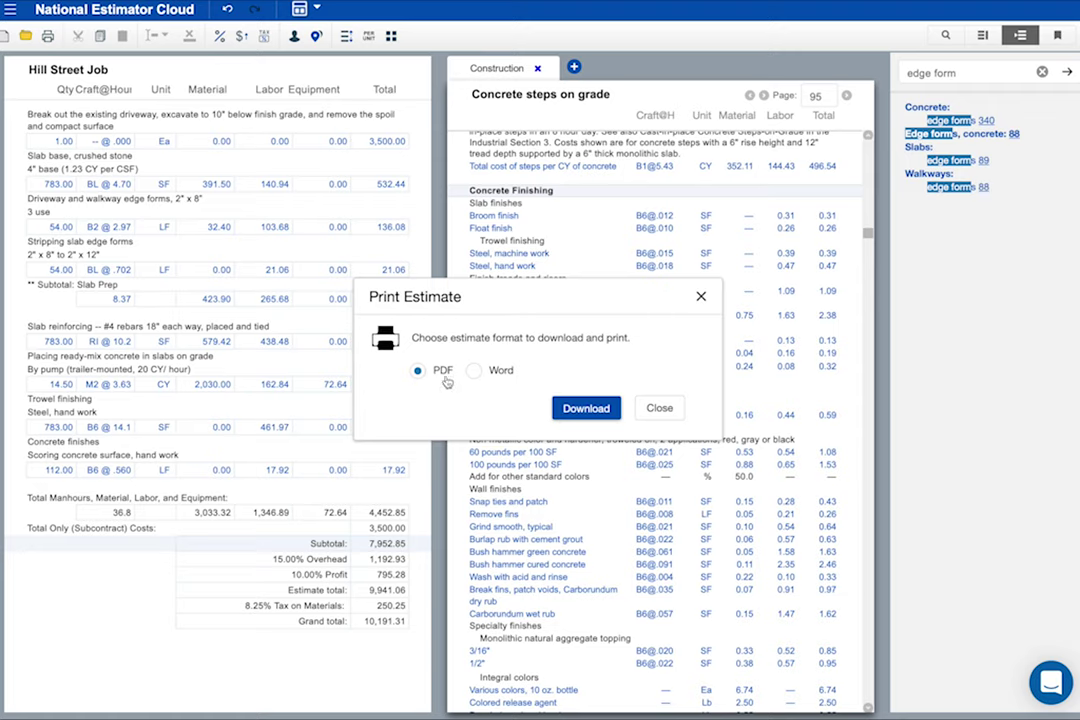
pyautogui.click(580, 409)
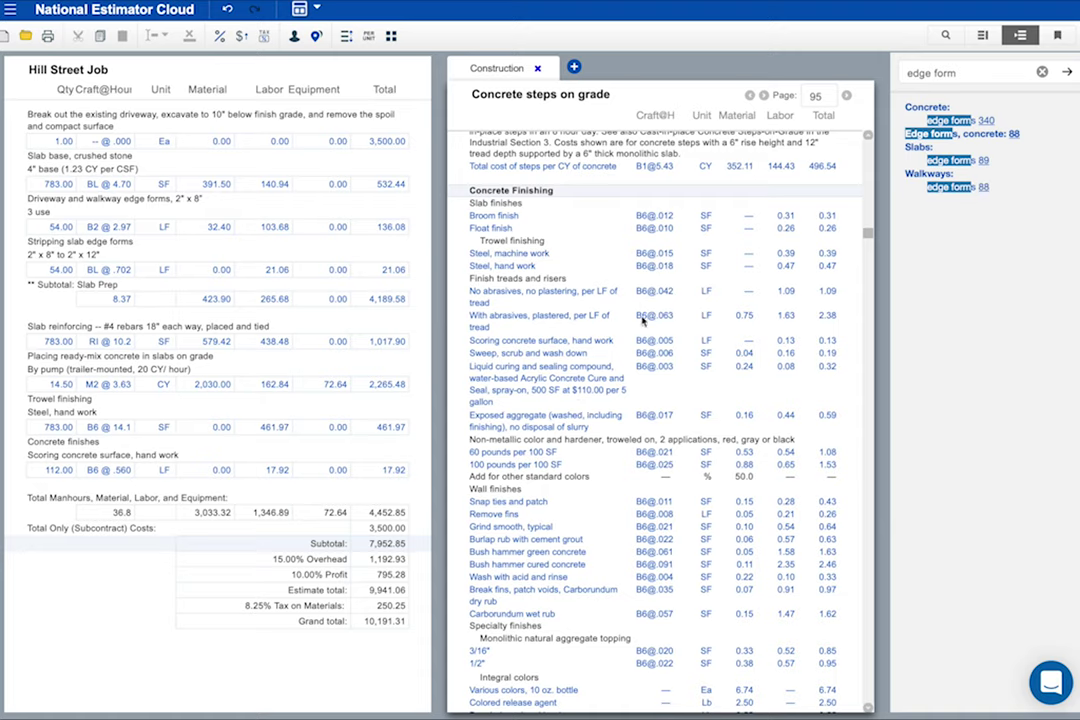
pyautogui.click(974, 44)
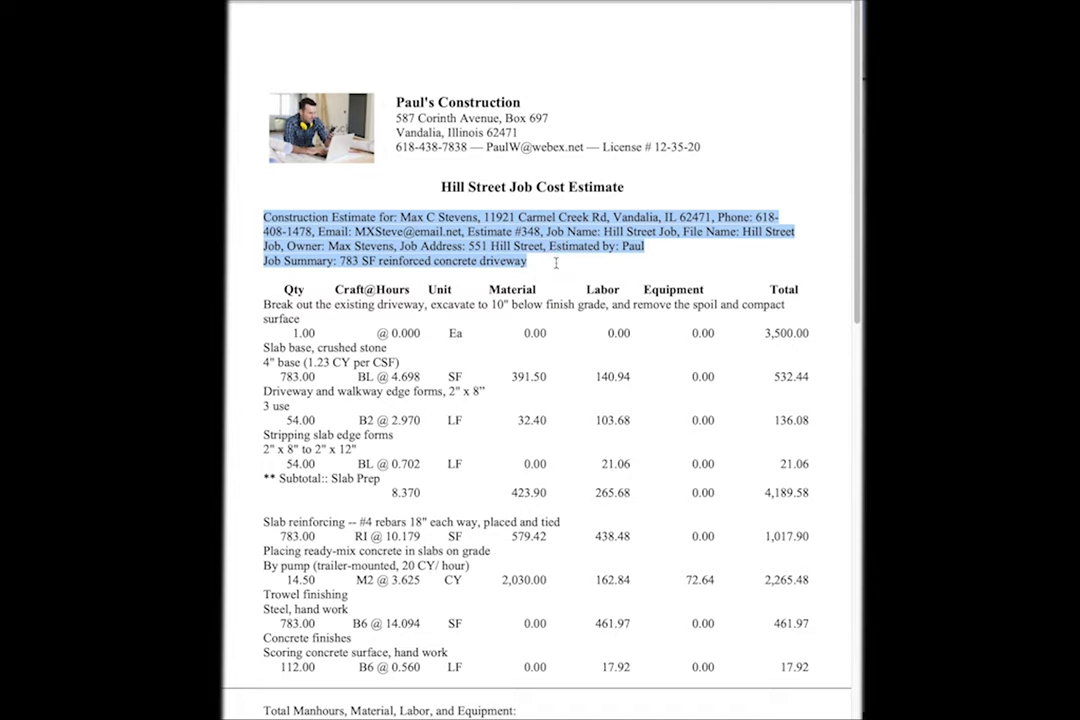
# Step: Review the exported PDF estimate and clear the highlight on the customer details
pyautogui.click(444, 202)
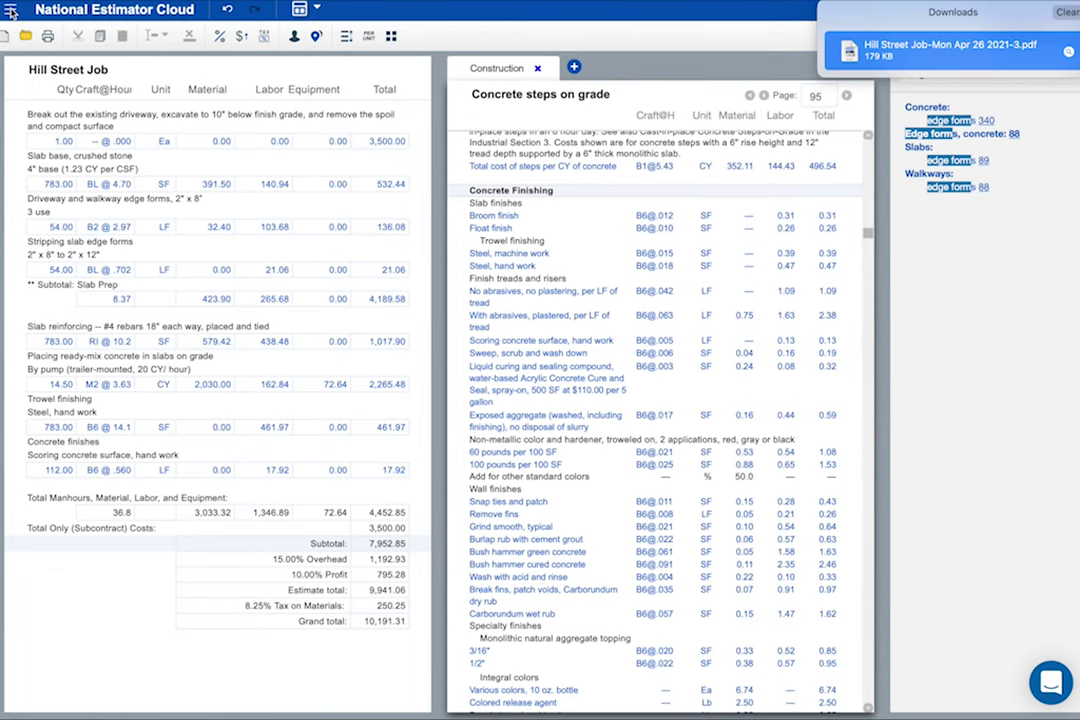
# Step: View the customer, company and job info from the Tools menu, closing each
pyautogui.click(11, 11)
pyautogui.click(39, 148)
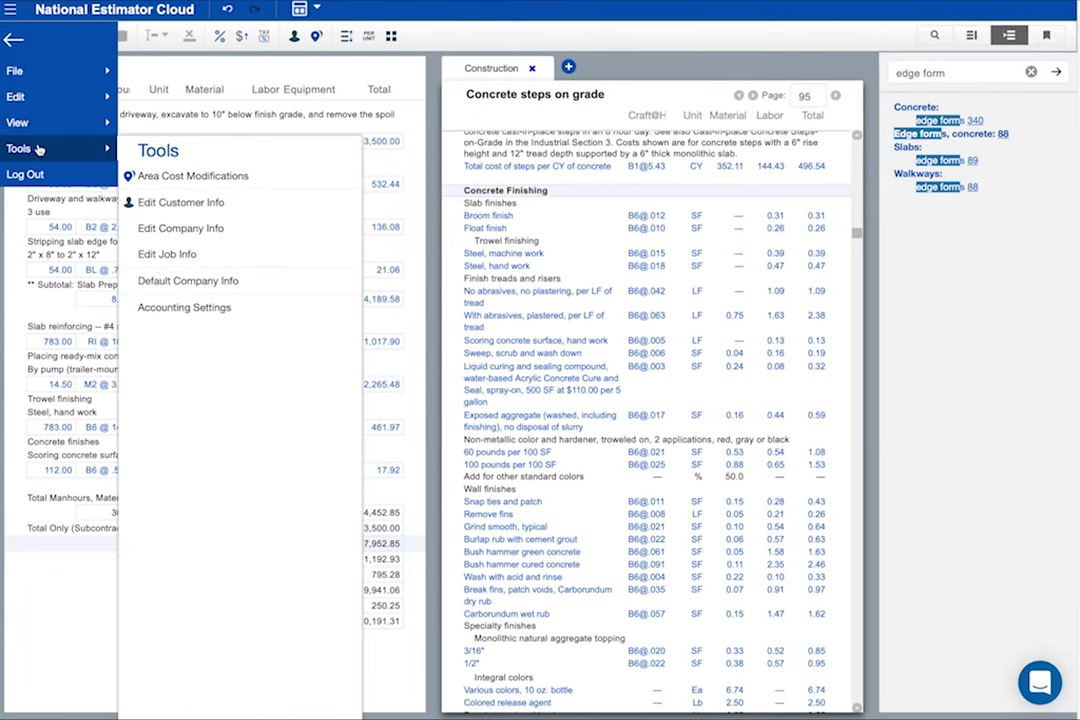
pyautogui.click(172, 202)
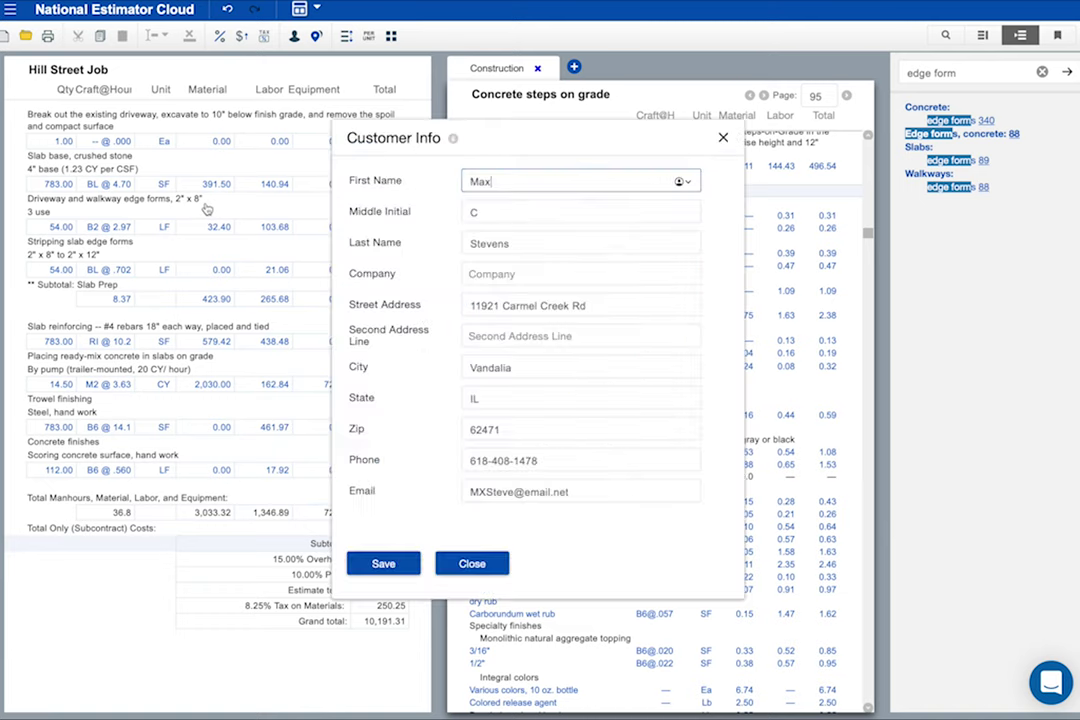
pyautogui.click(721, 140)
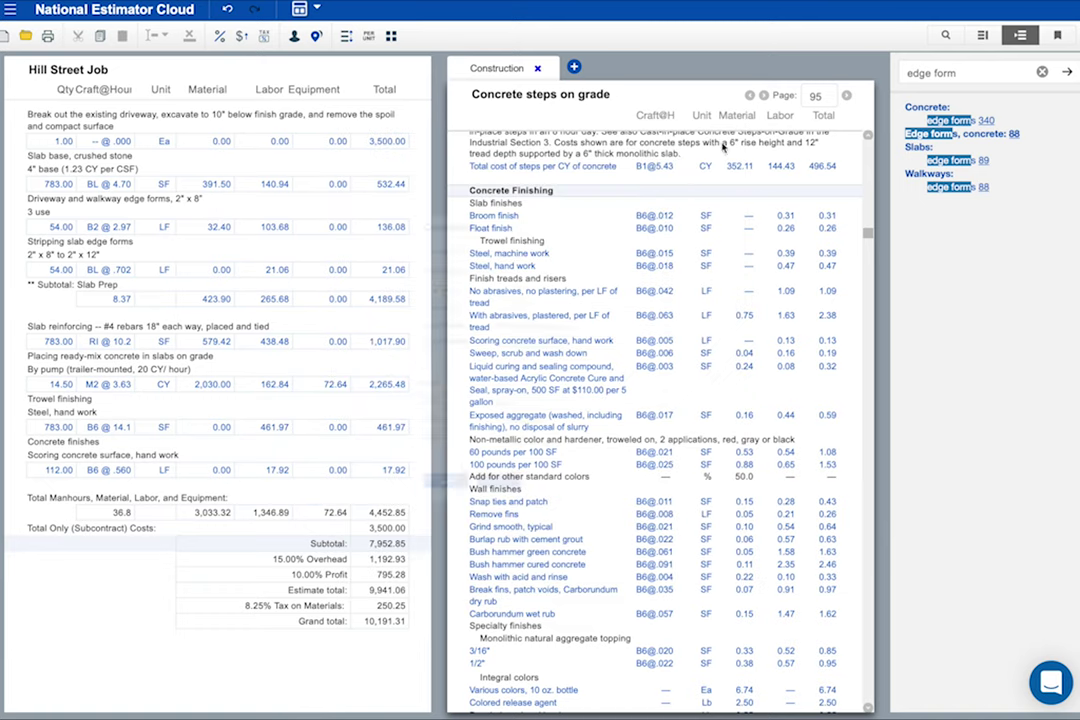
pyautogui.click(11, 10)
pyautogui.click(20, 148)
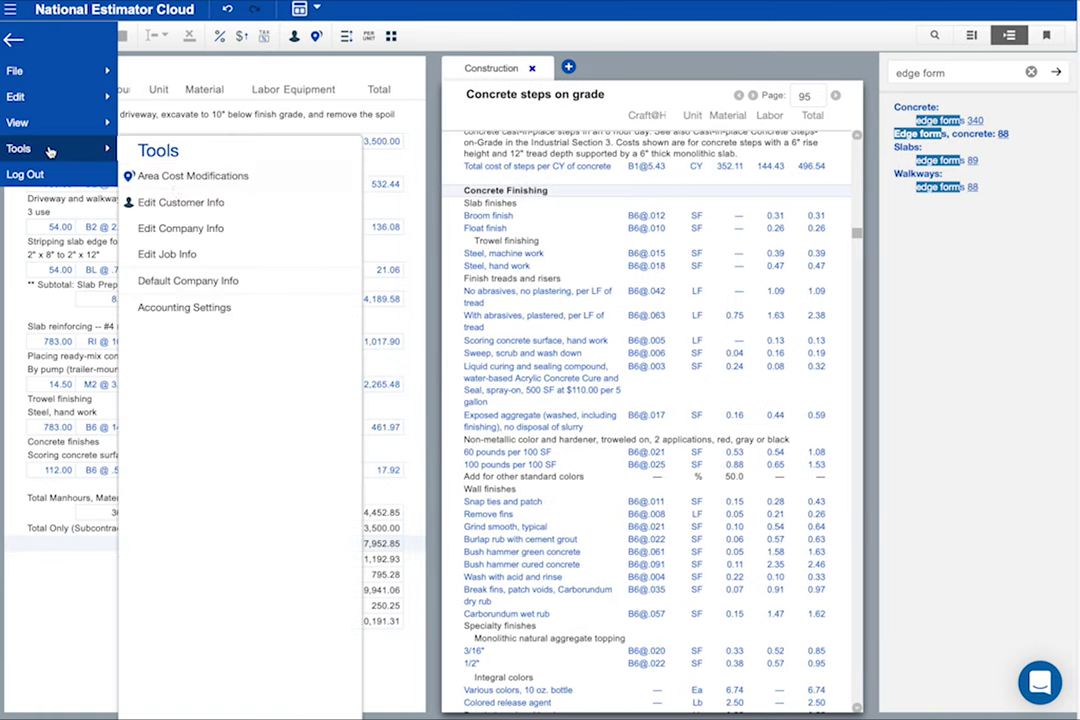
pyautogui.click(184, 228)
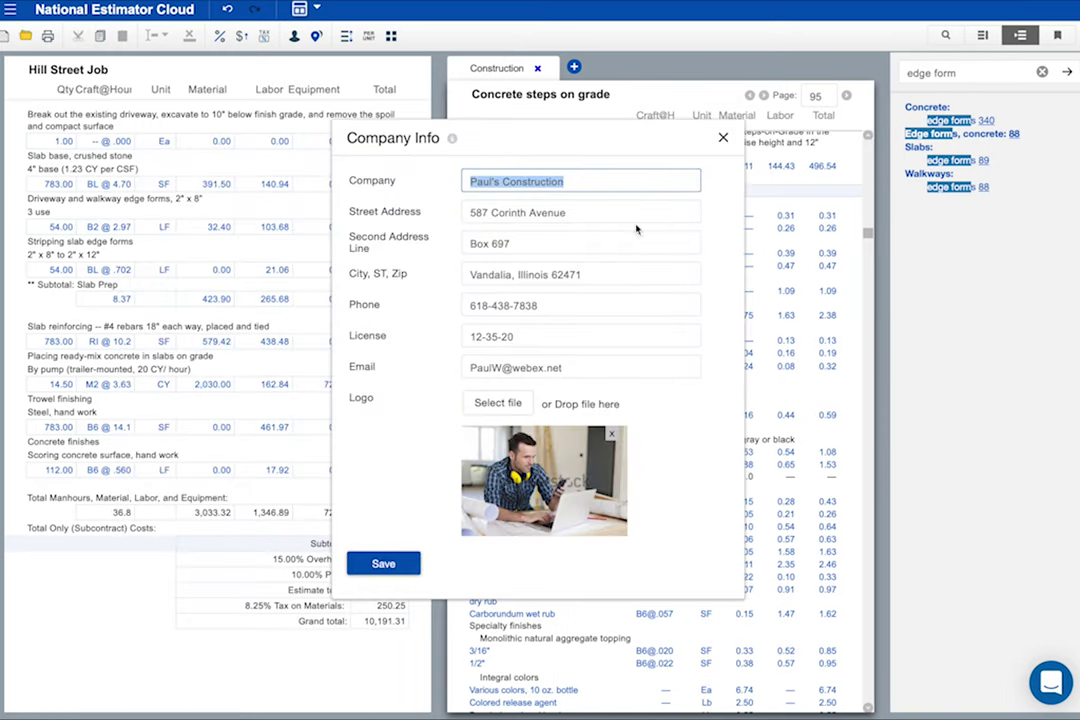
pyautogui.click(722, 137)
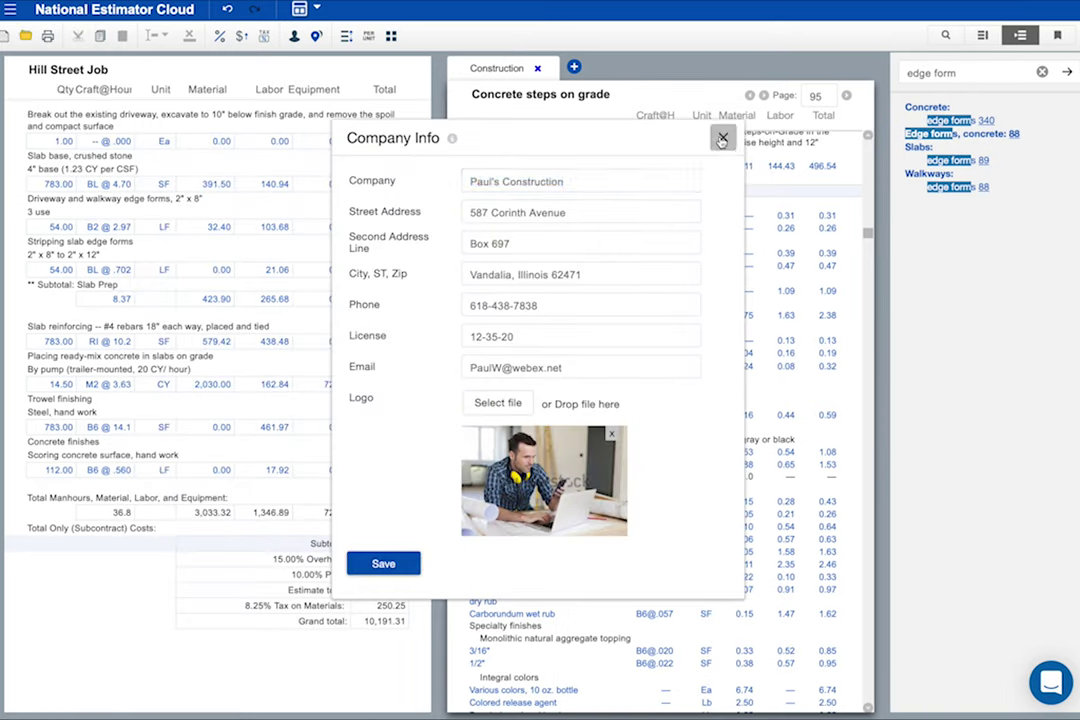
pyautogui.click(10, 10)
pyautogui.click(18, 148)
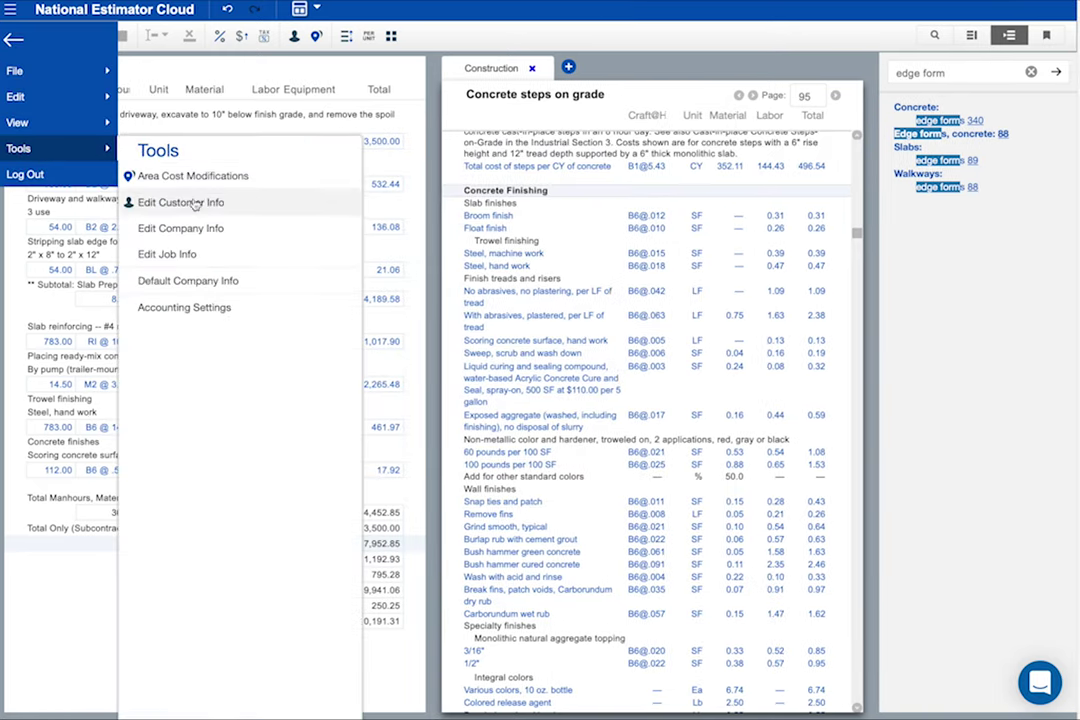
pyautogui.click(175, 252)
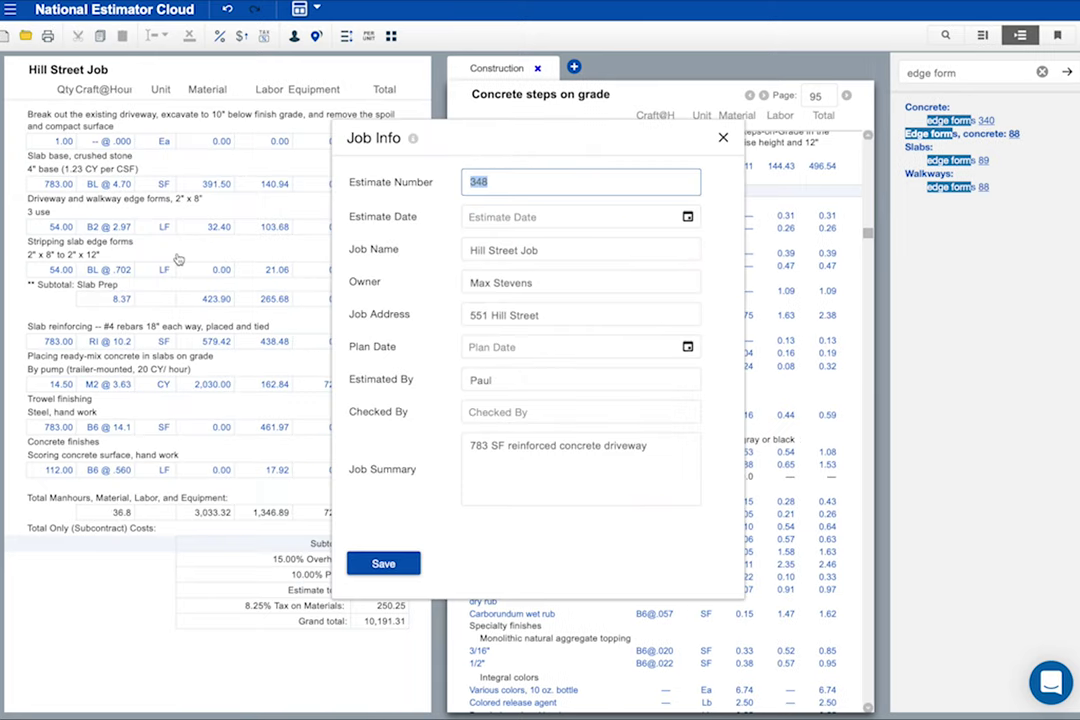
pyautogui.click(722, 137)
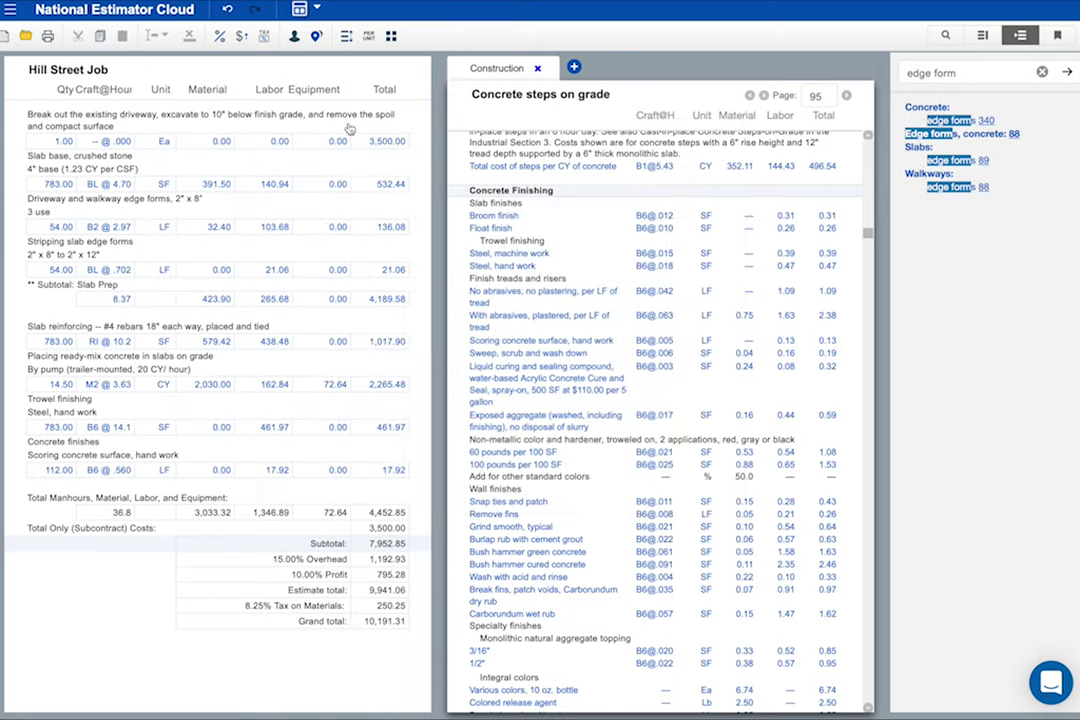
# Step: Bring up Accounting Settings from the Tools menu
pyautogui.click(10, 10)
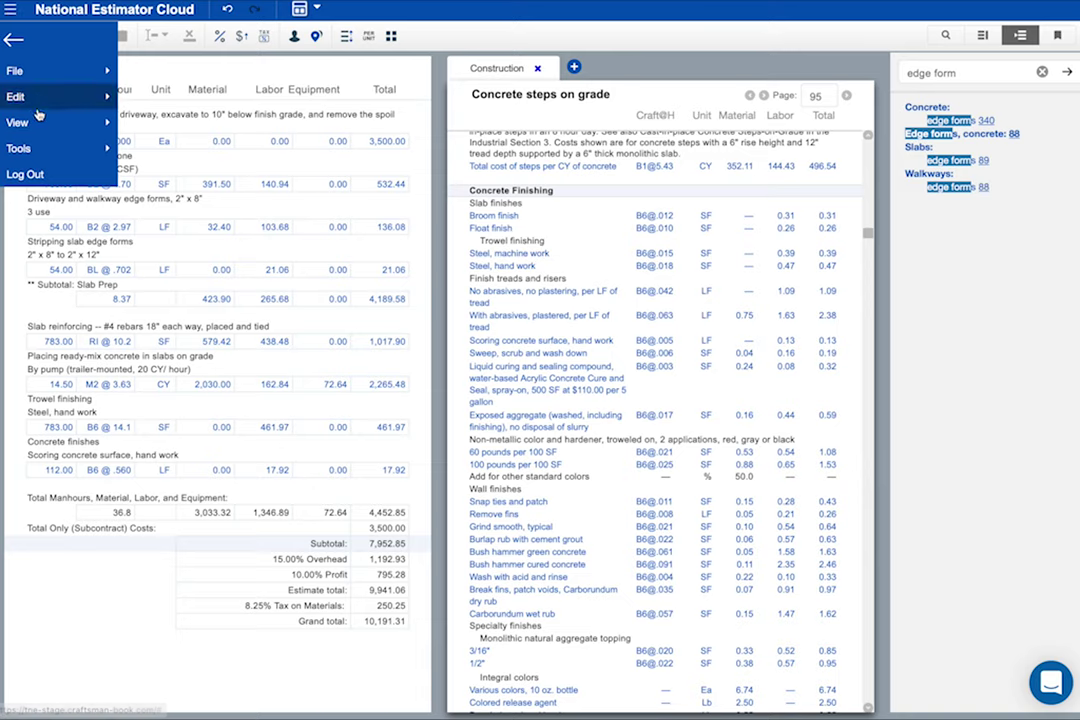
pyautogui.moveTo(37, 149)
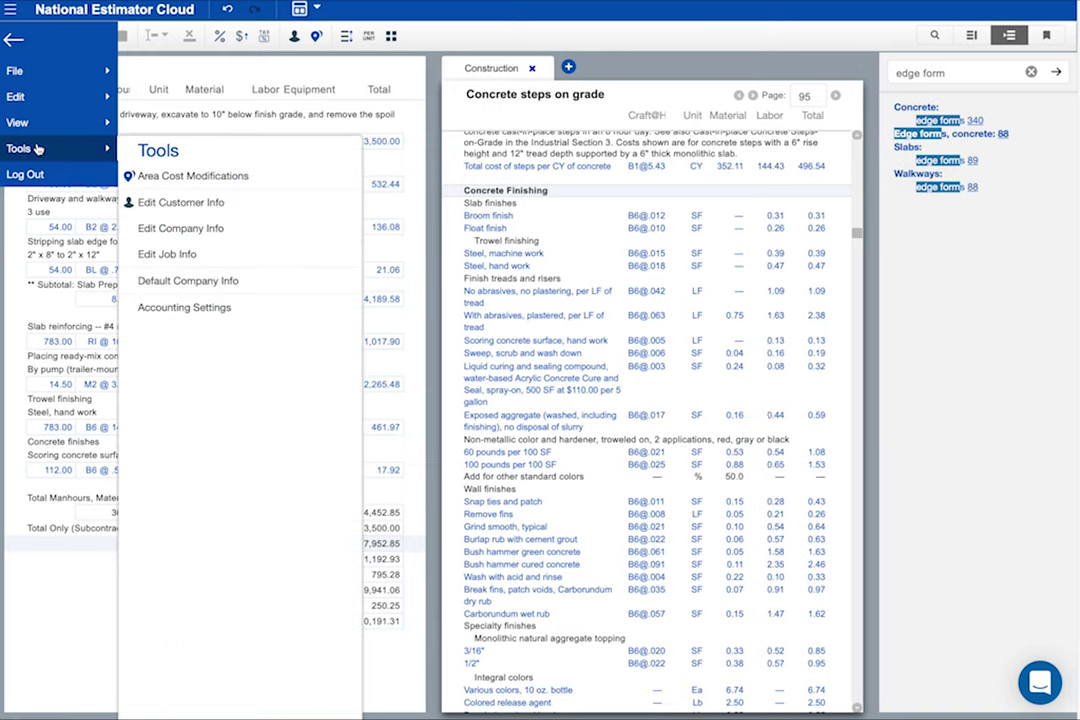
pyautogui.click(185, 309)
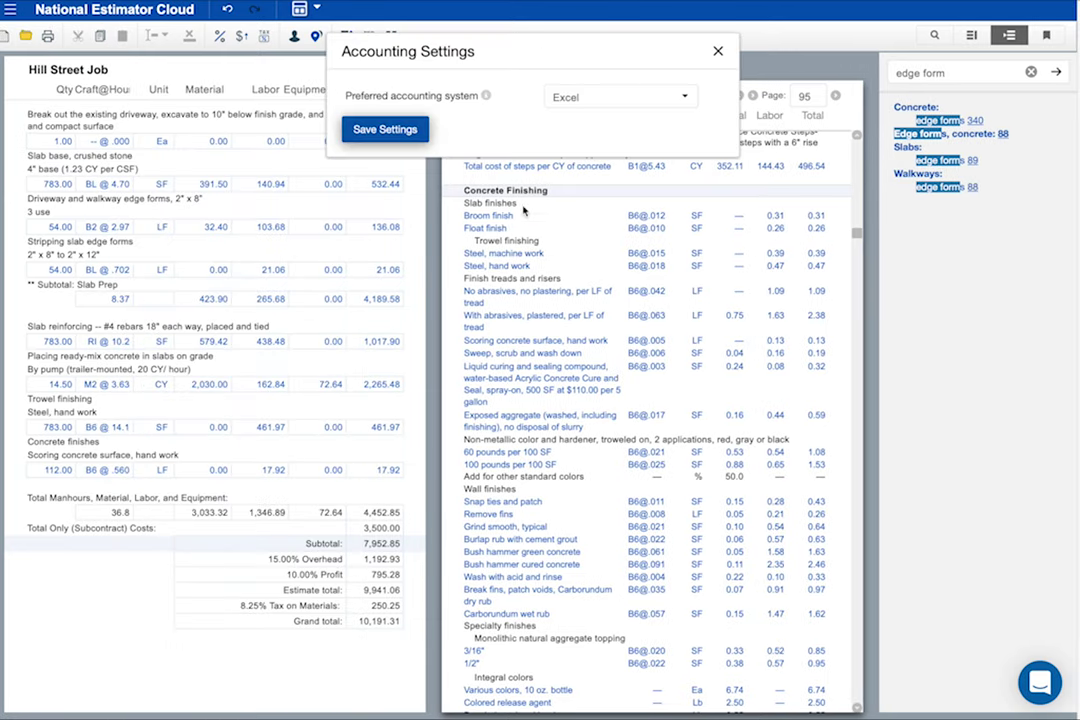
# Step: Choose Excel as the preferred accounting system and save the settings
pyautogui.click(681, 98)
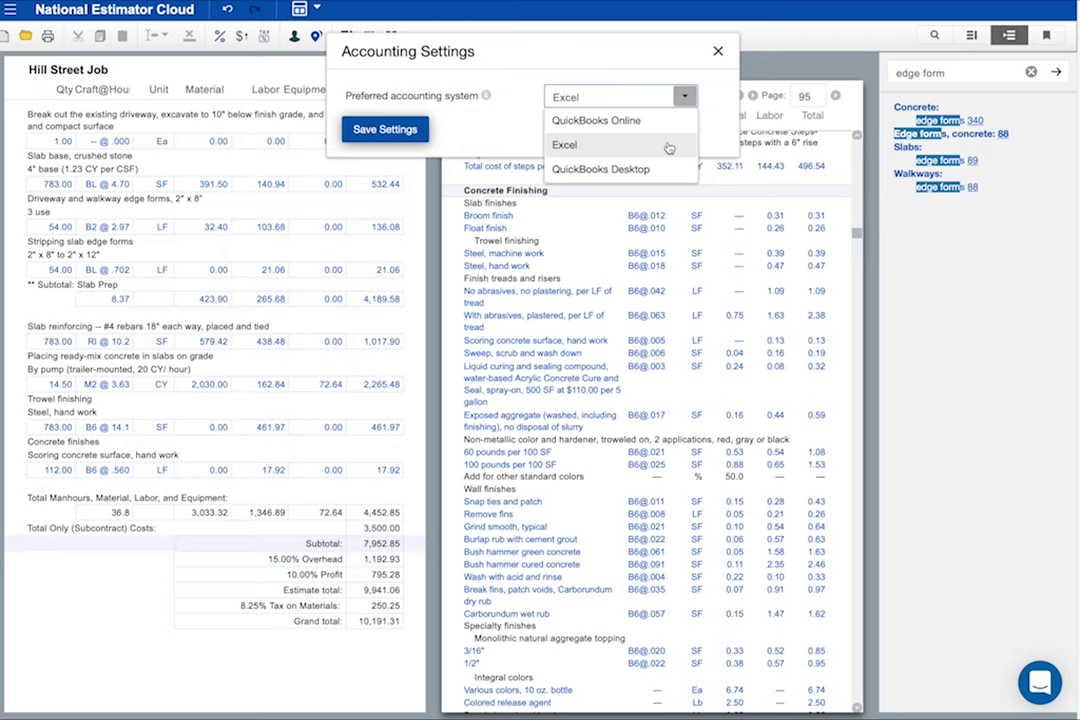
pyautogui.click(668, 147)
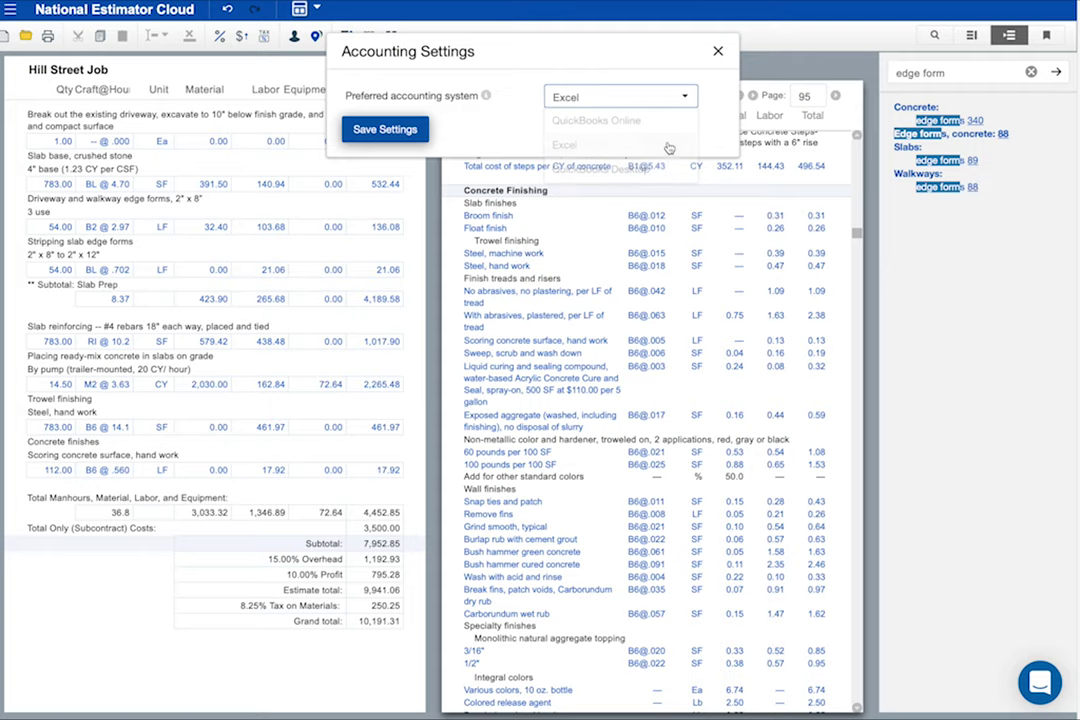
pyautogui.click(405, 129)
# Step: Start Create Bid from the File menu, check the detail-options help, and generate the bid PDF
pyautogui.click(10, 10)
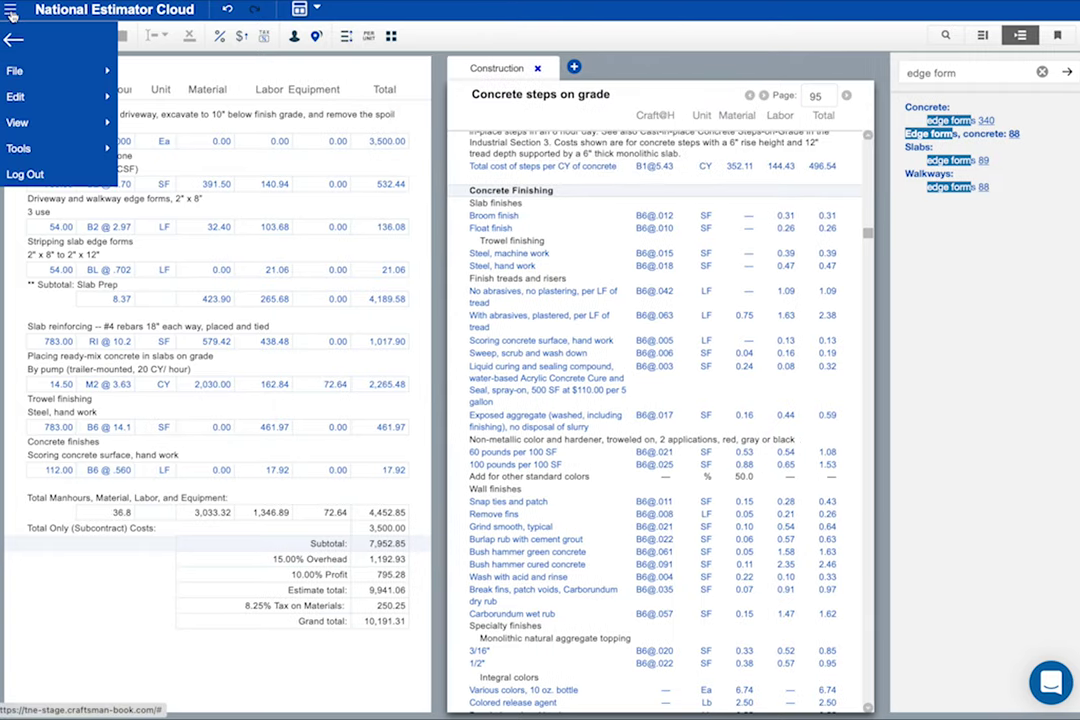
pyautogui.click(25, 71)
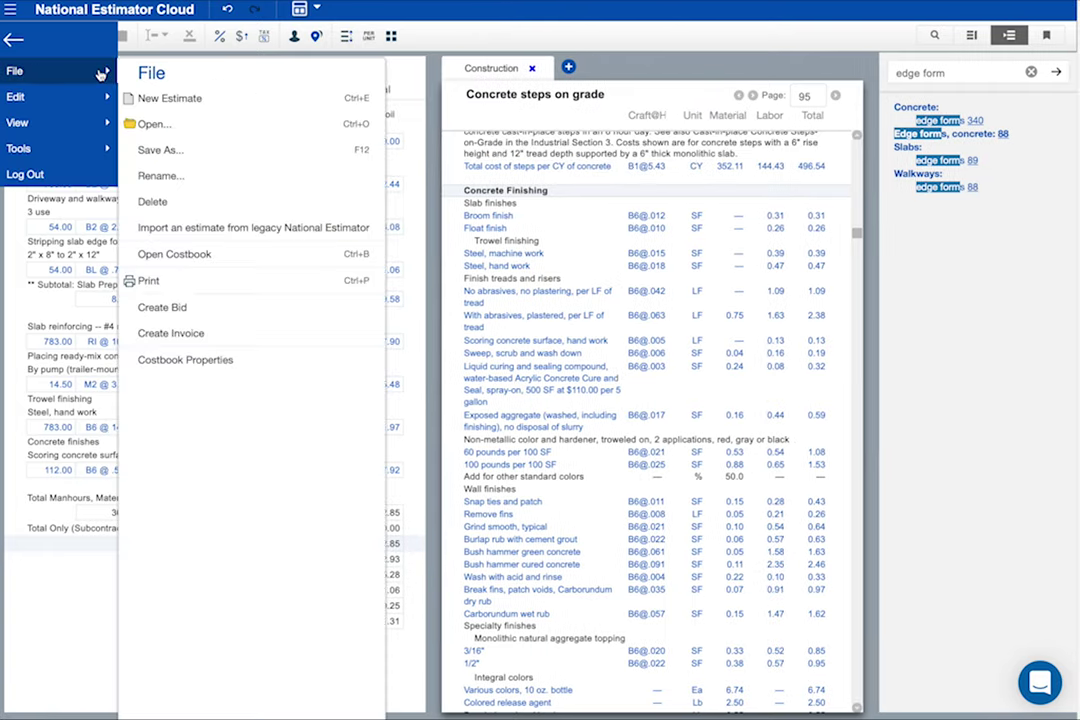
pyautogui.click(204, 311)
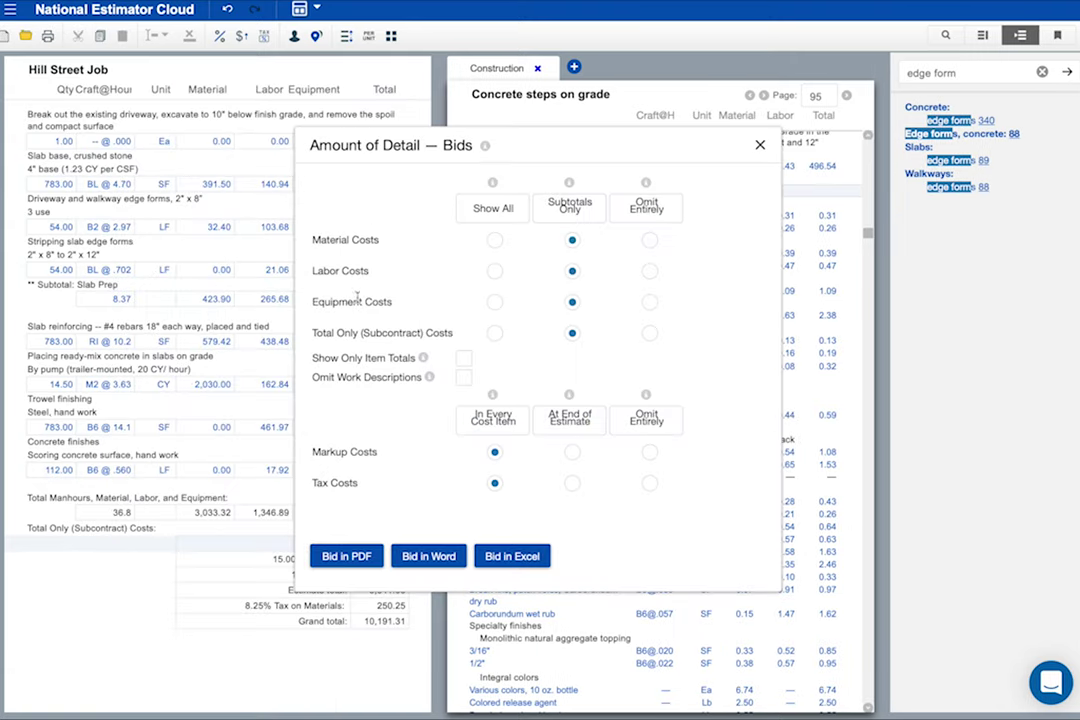
pyautogui.click(487, 149)
pyautogui.click(348, 564)
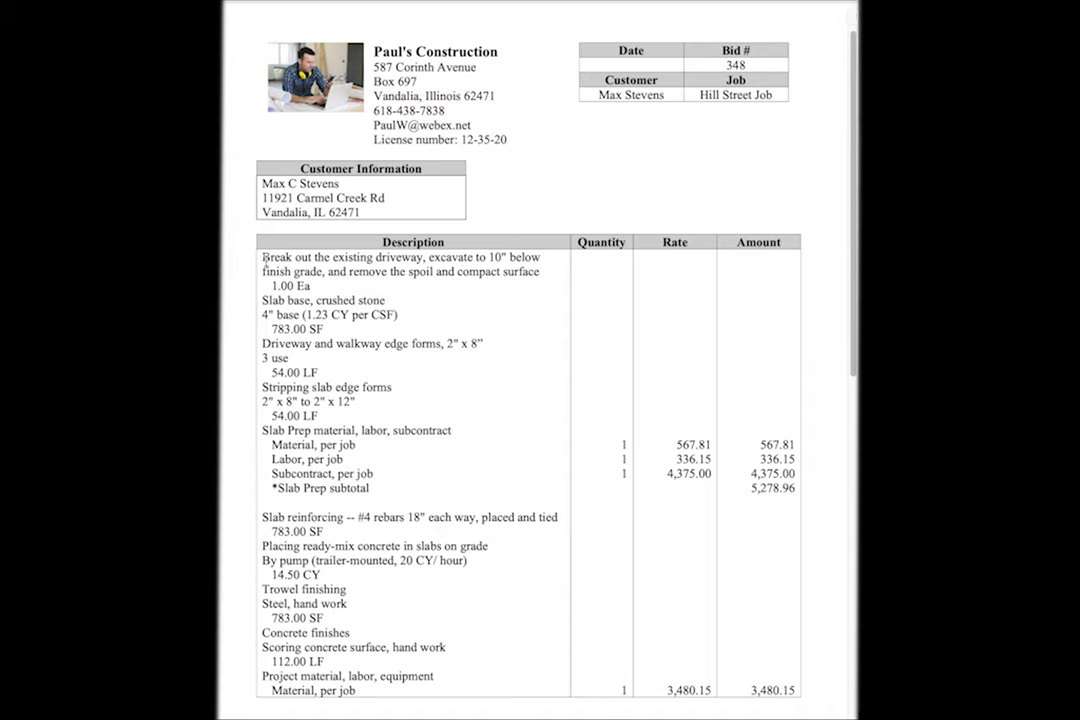
# Step: Review the bid PDF, highlighting the driveway and Slab Prep items and the page-2 Estimate Total
pyautogui.moveTo(264, 259); pyautogui.dragTo(326, 286)
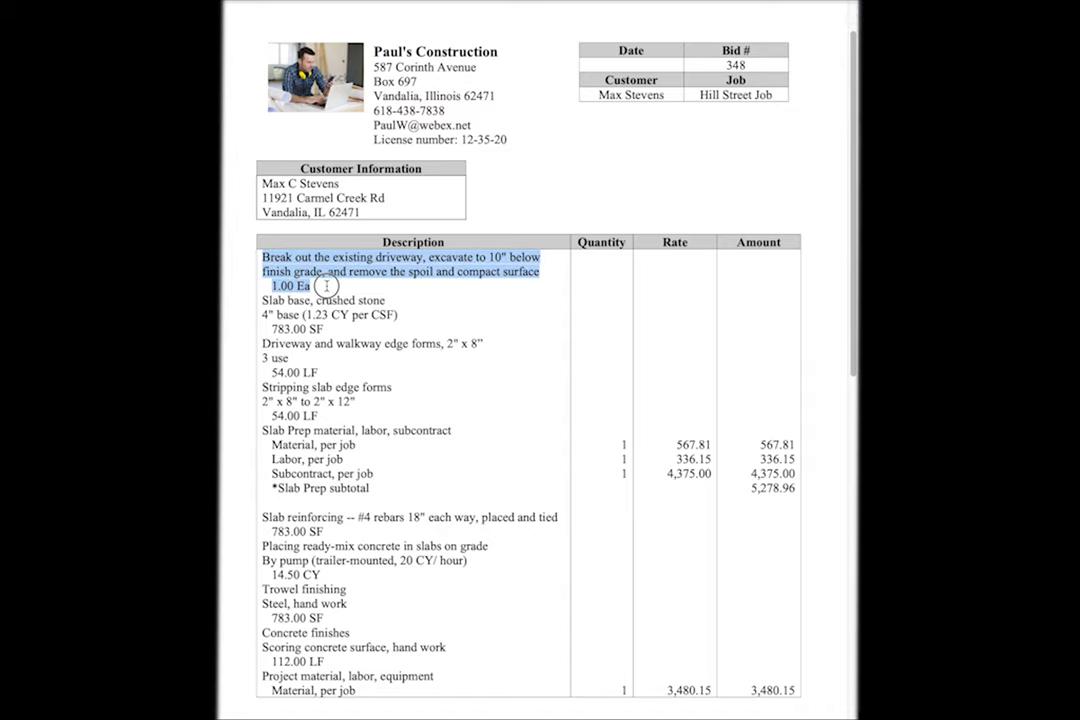
pyautogui.moveTo(205, 431); pyautogui.dragTo(428, 487)
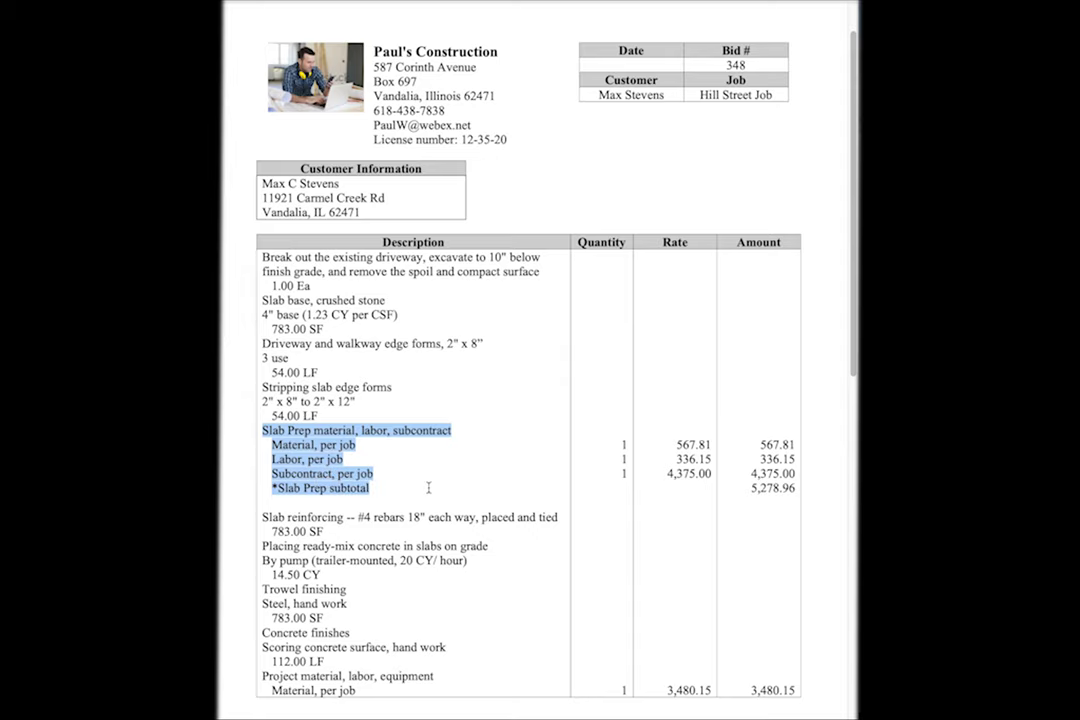
pyautogui.click(549, 449)
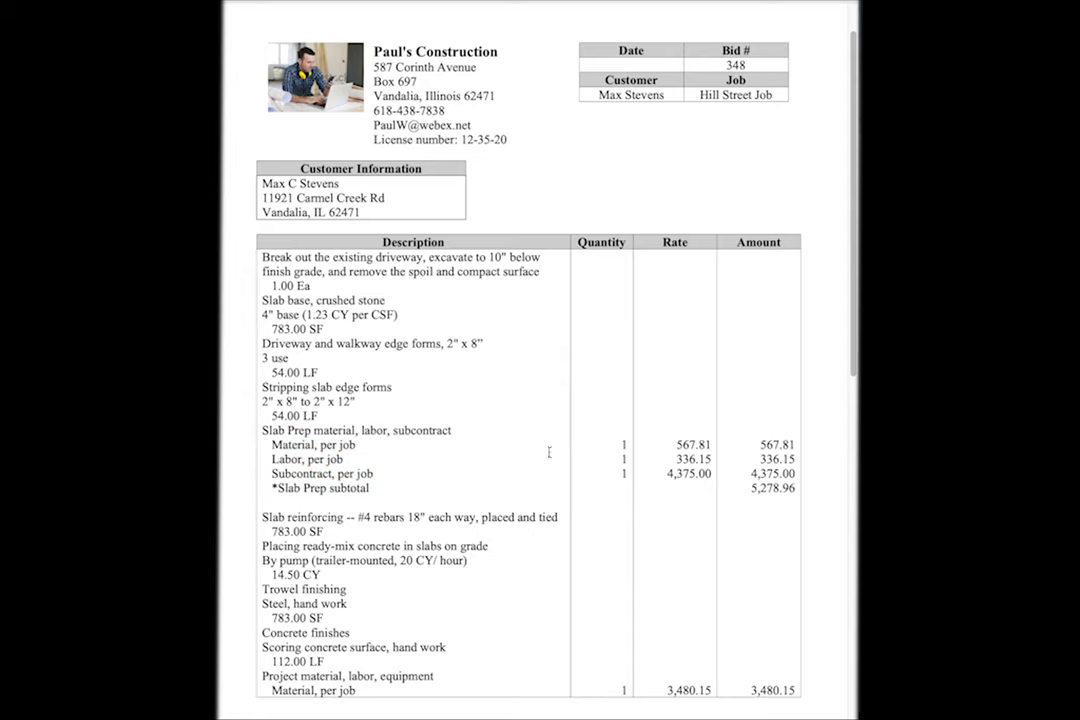
pyautogui.scroll(-5, 545, 452)
pyautogui.moveTo(486, 547); pyautogui.dragTo(562, 549)
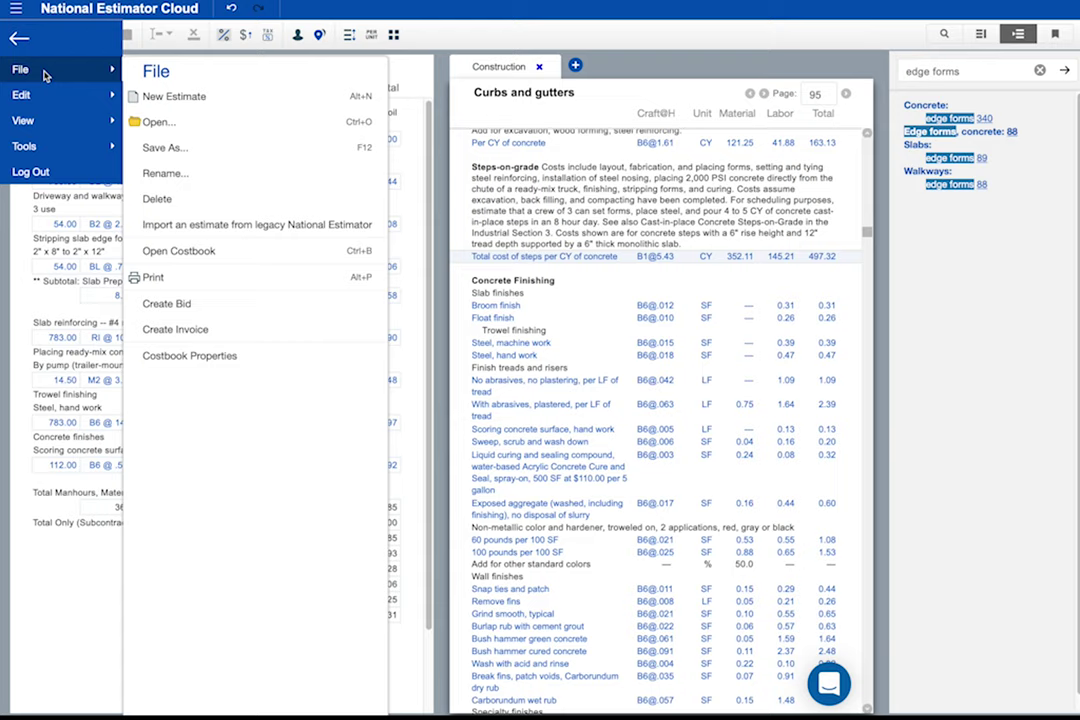
# Step: Create a Hill Street Job bid with Show All cost categories and Show Only Item Totals enabled
pyautogui.click(170, 303)
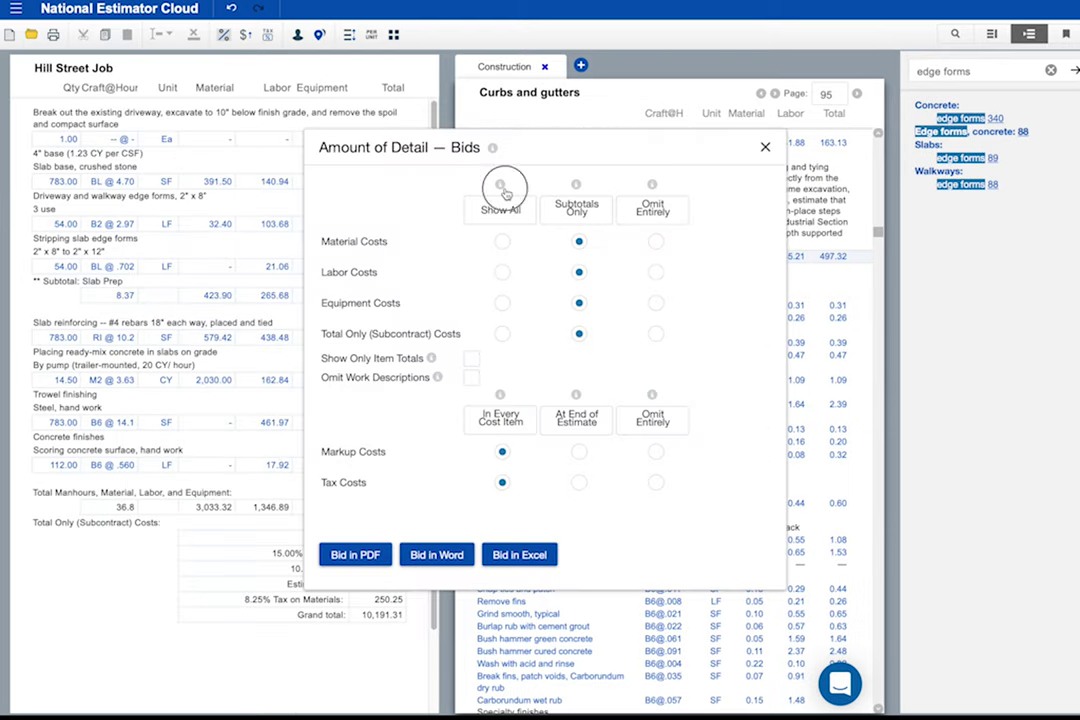
pyautogui.moveTo(502, 188)
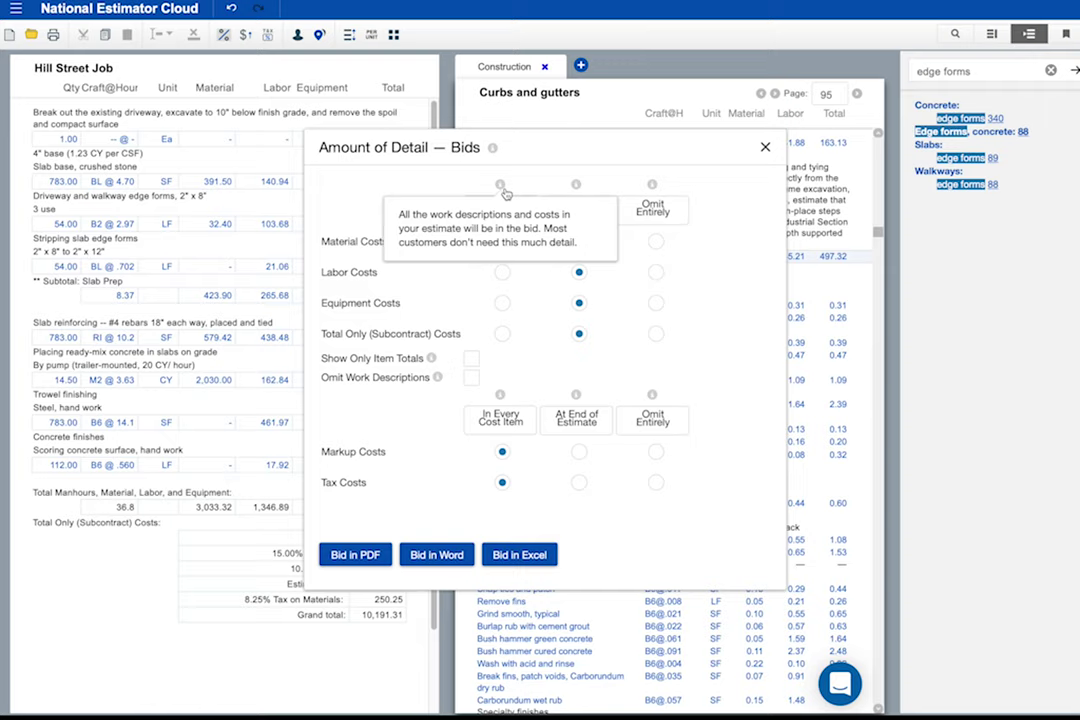
pyautogui.click(505, 212)
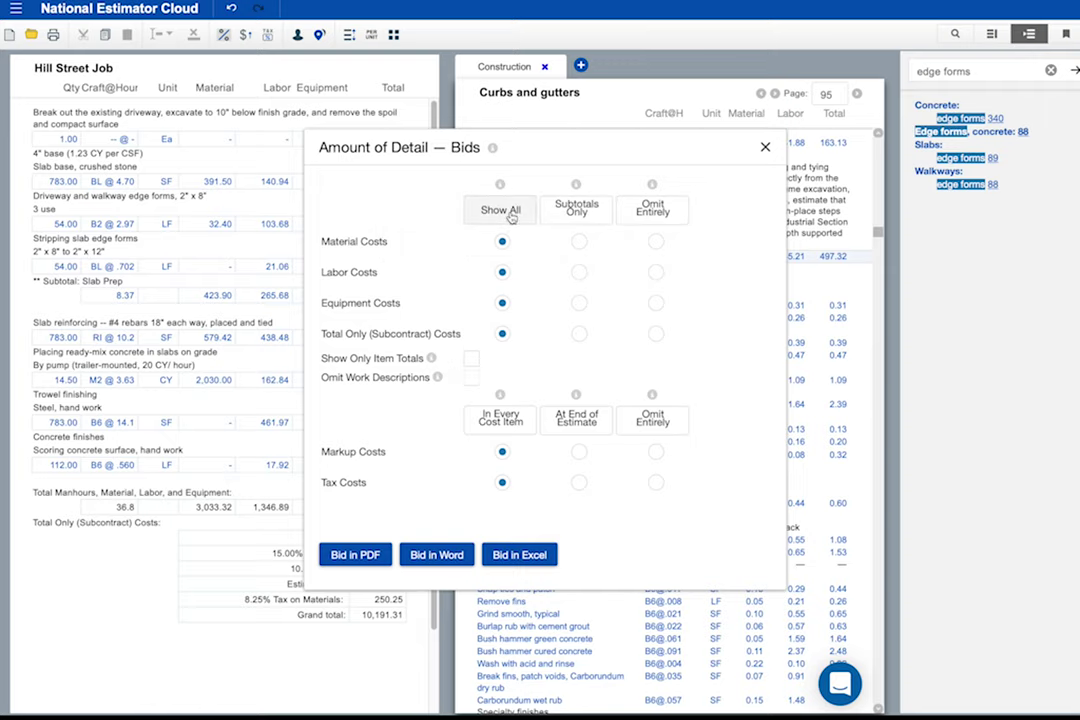
pyautogui.moveTo(433, 360)
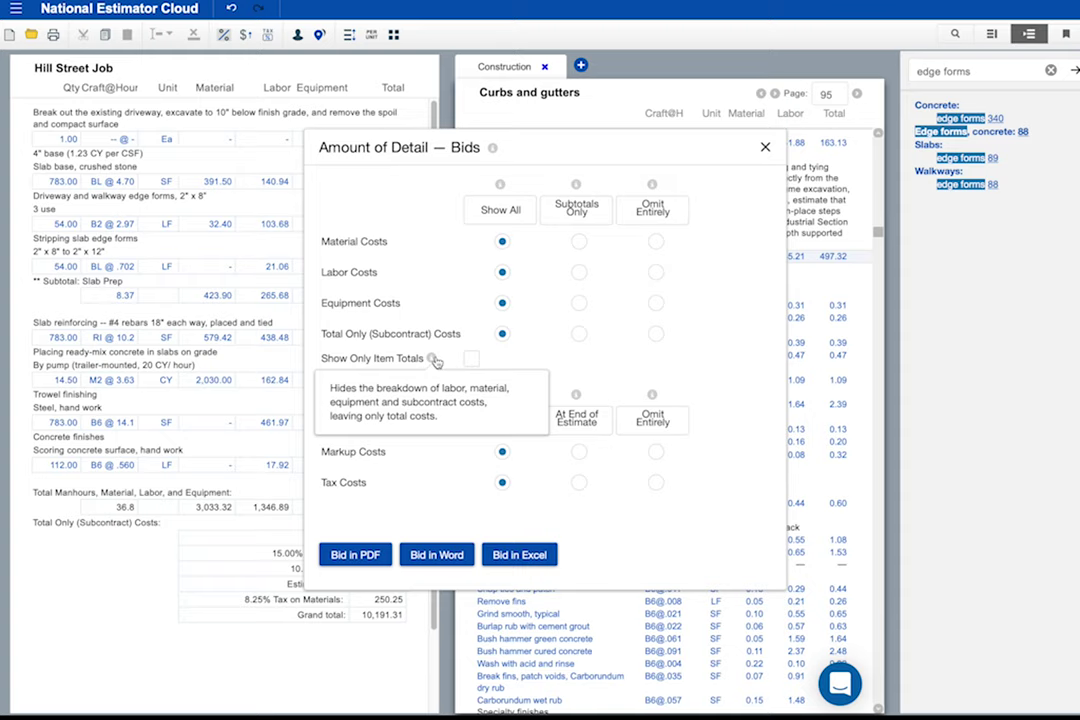
pyautogui.click(472, 359)
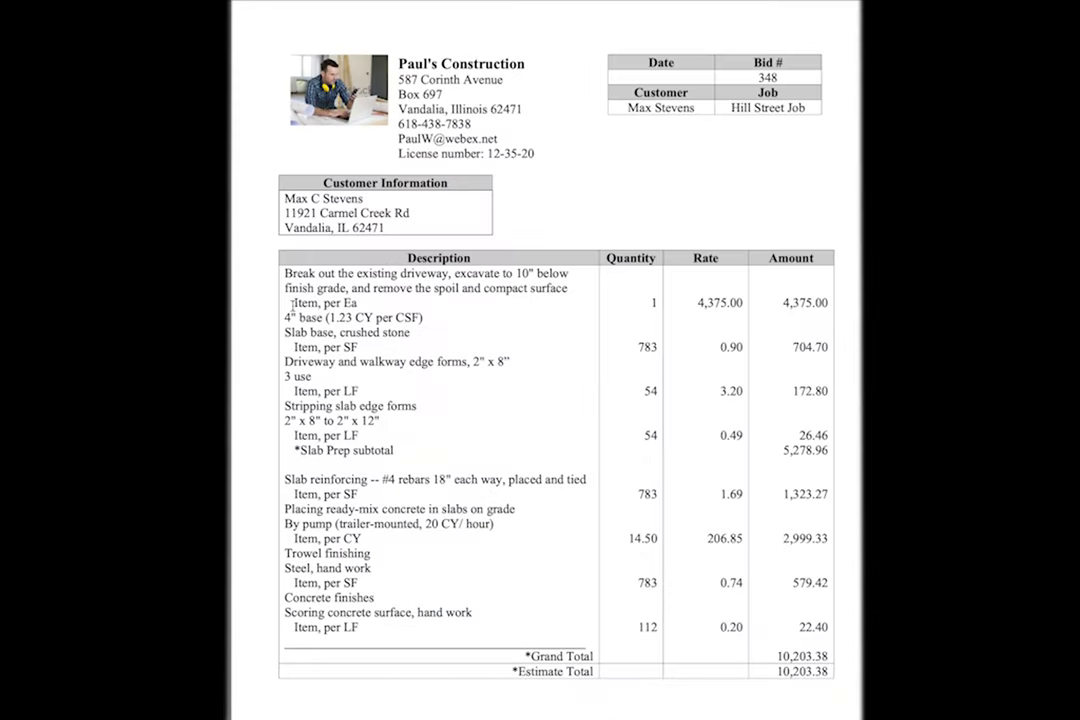
# Step: Check the first work description and the 10,203.38 Estimate Total line in the bid PDF
pyautogui.moveTo(284, 274); pyautogui.dragTo(427, 317)
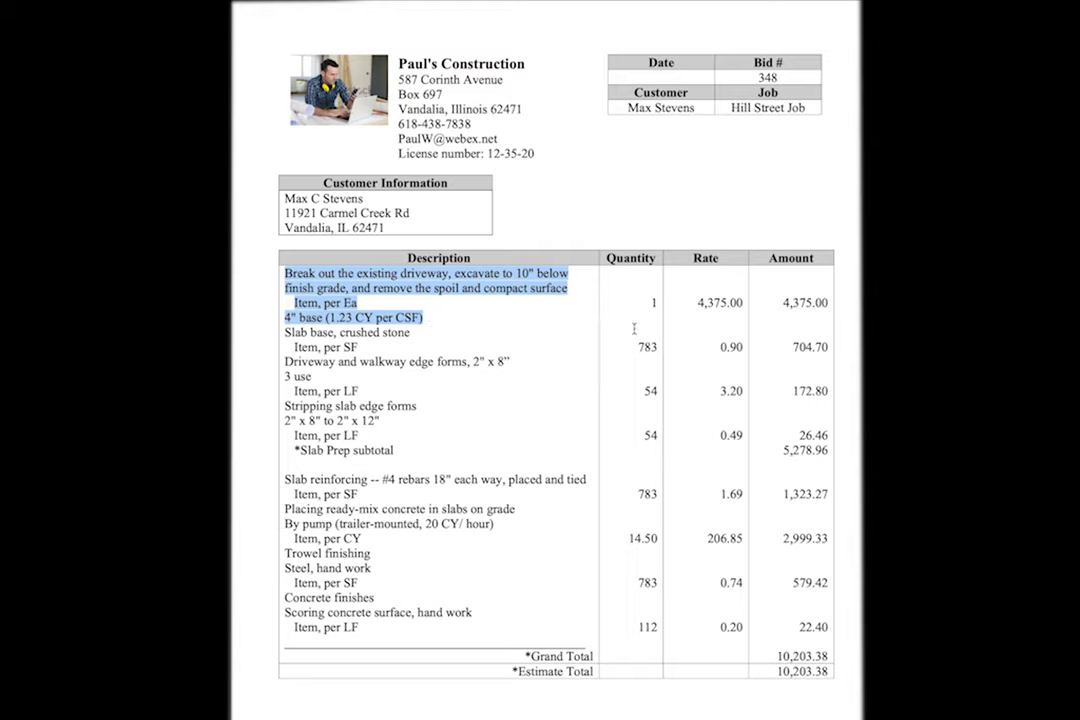
pyautogui.moveTo(513, 672); pyautogui.dragTo(858, 681)
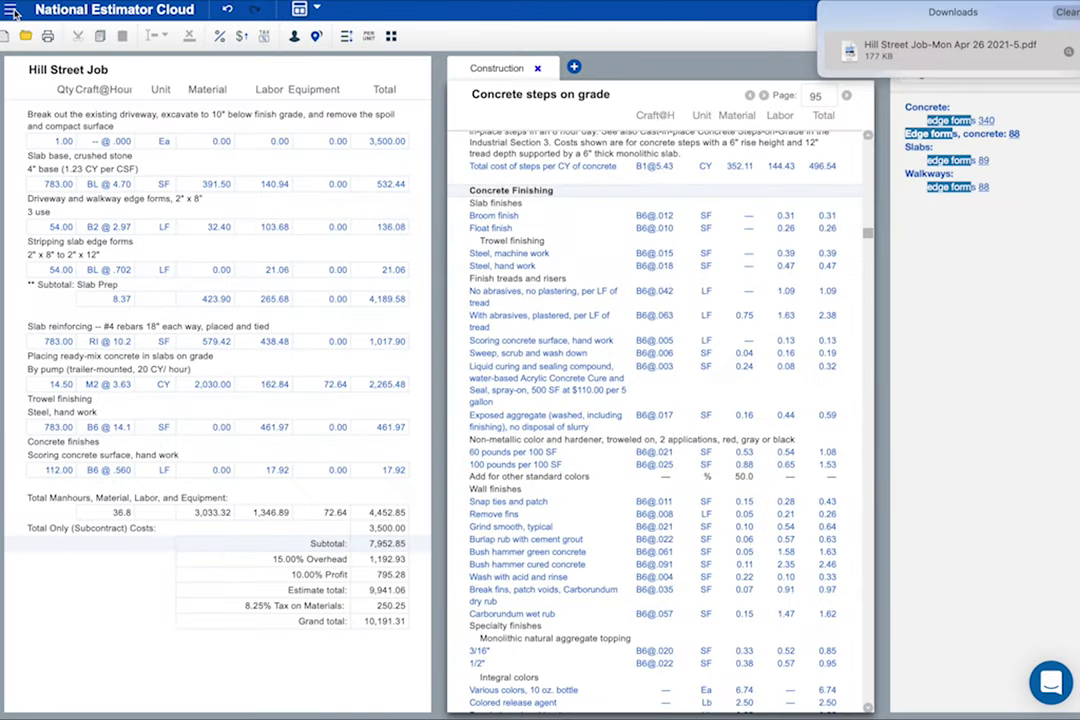
# Step: Start a Progressive invoice from the estimate with Show All cost detail and Excel as the output format
pyautogui.click(12, 10)
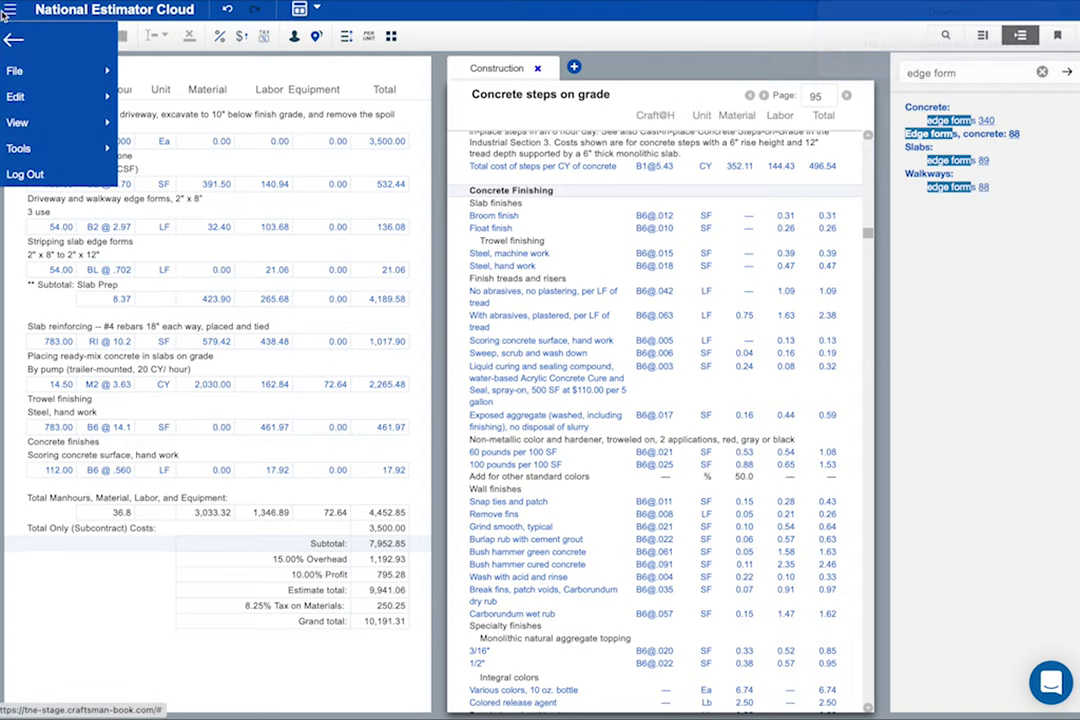
pyautogui.click(105, 73)
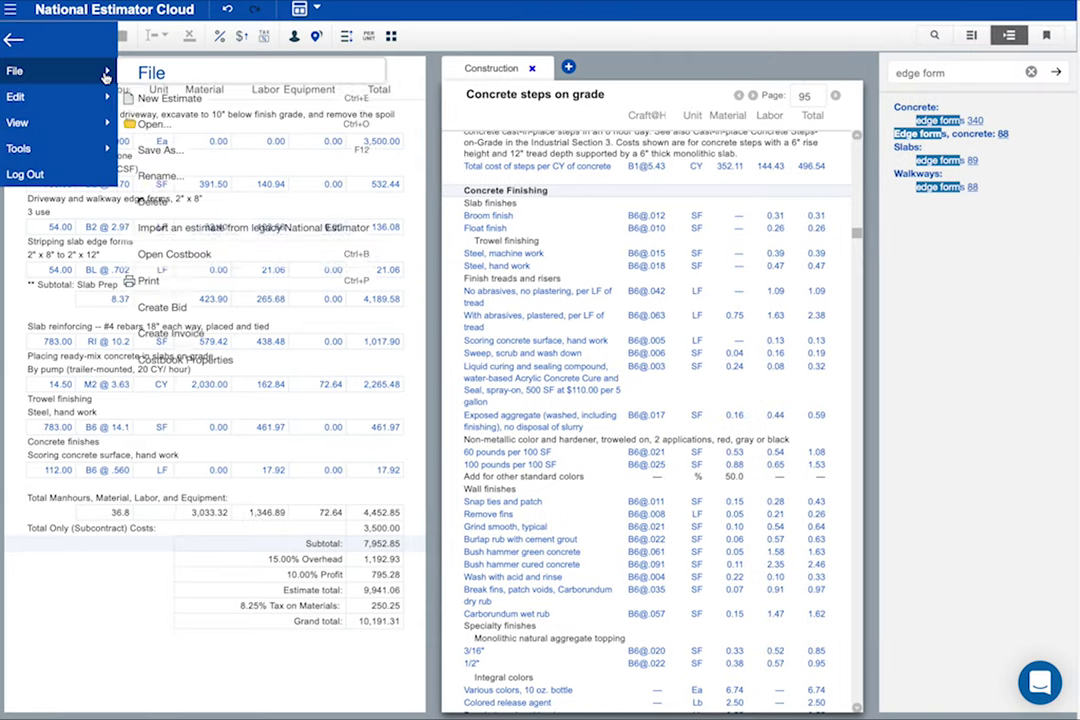
pyautogui.click(219, 334)
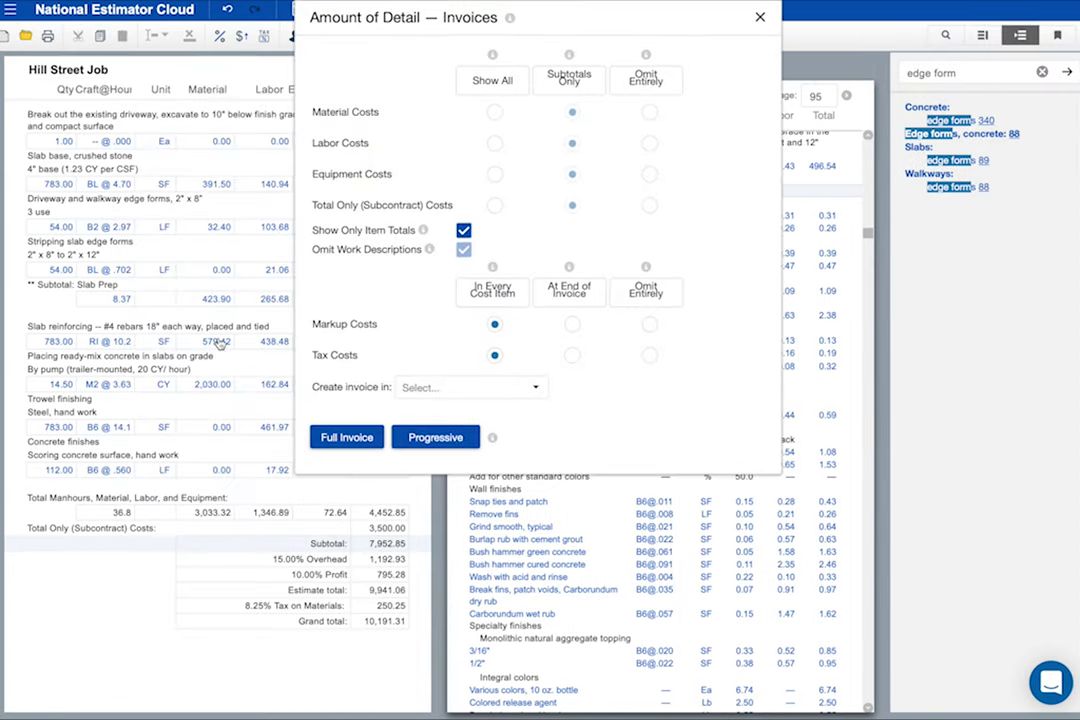
pyautogui.click(510, 88)
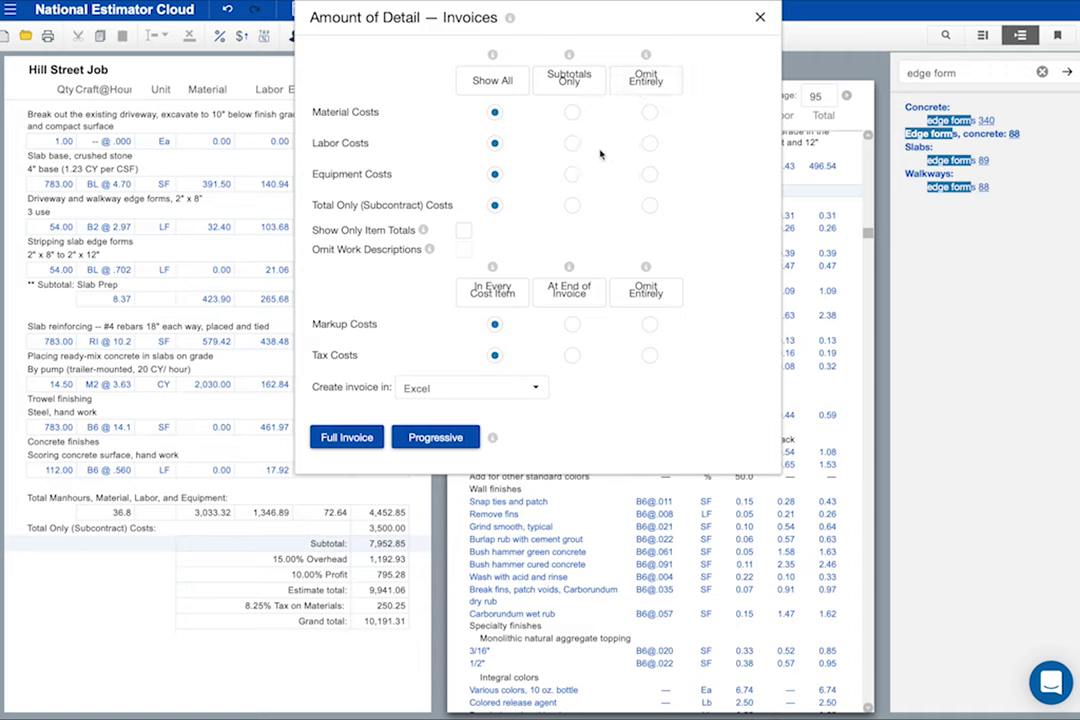
pyautogui.click(503, 388)
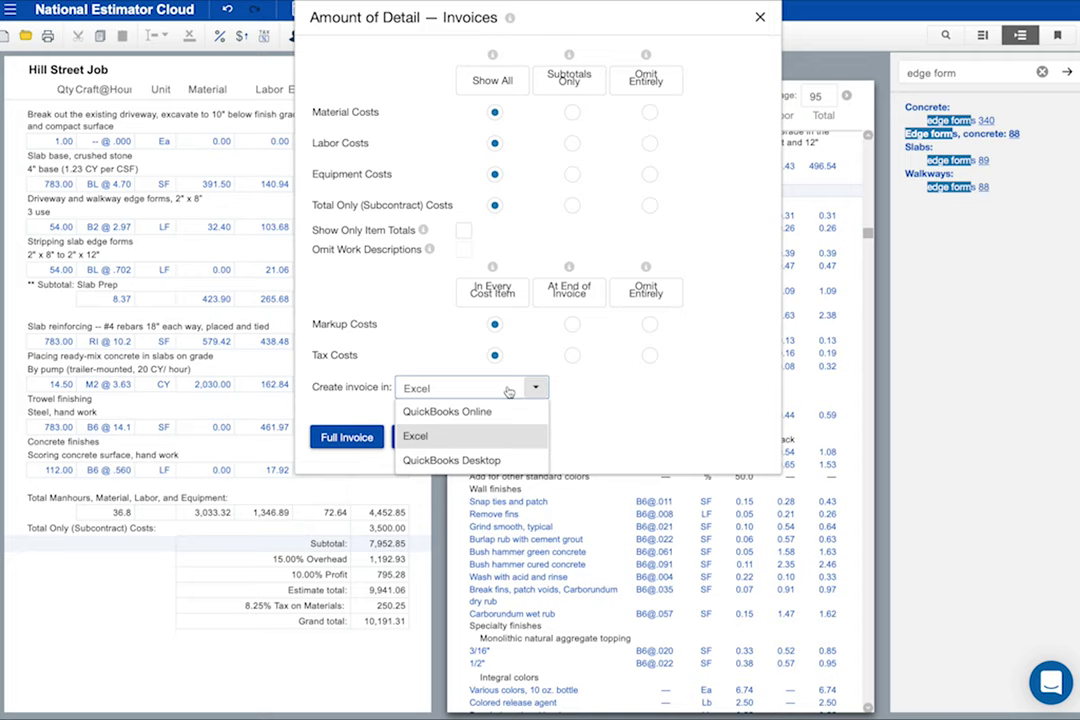
pyautogui.click(470, 436)
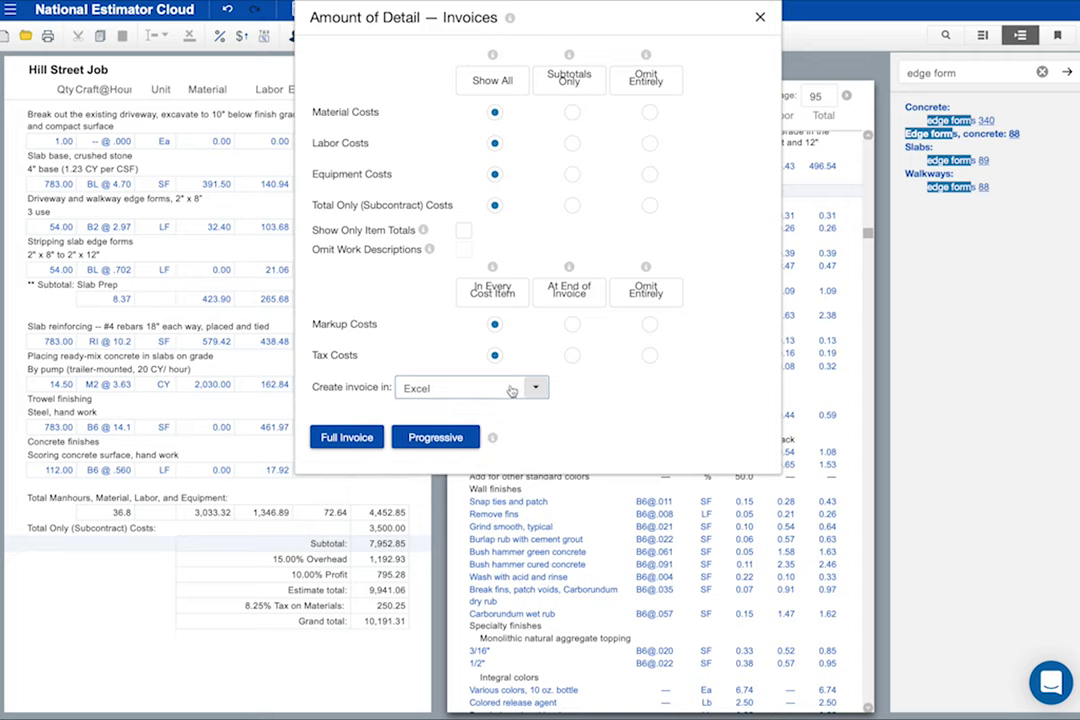
pyautogui.click(455, 439)
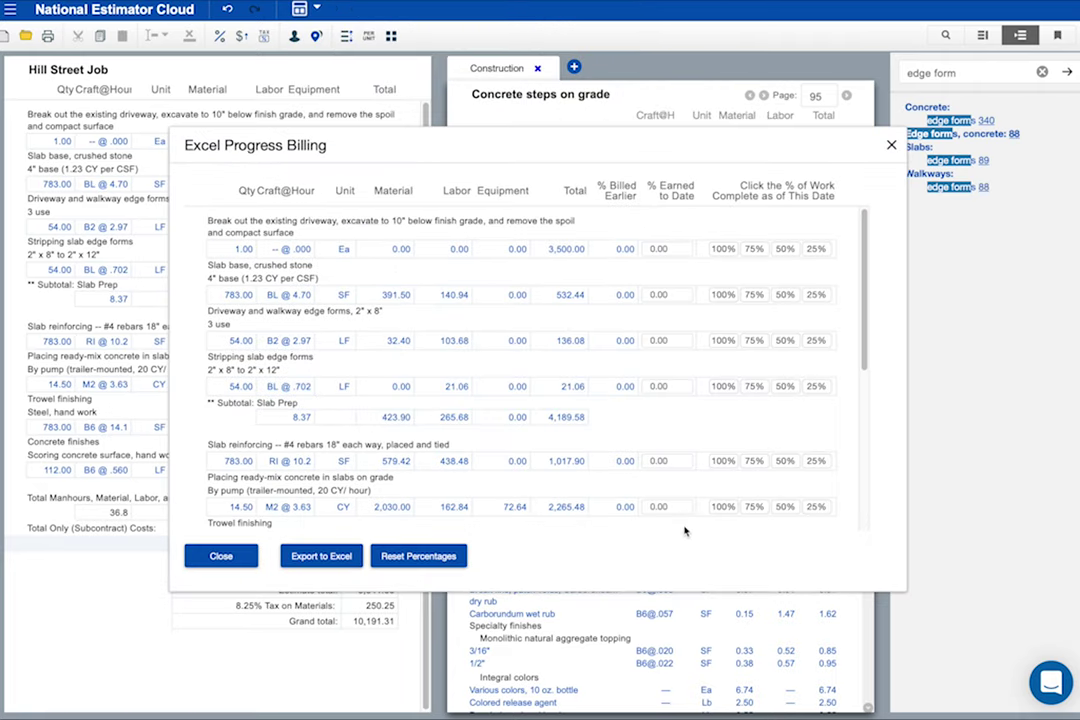
# Step: Bill breakout, crushed stone base, edge forms and form stripping at 100%, reinforcing at 50%, then export to Excel
pyautogui.click(724, 250)
pyautogui.click(727, 295)
pyautogui.click(725, 341)
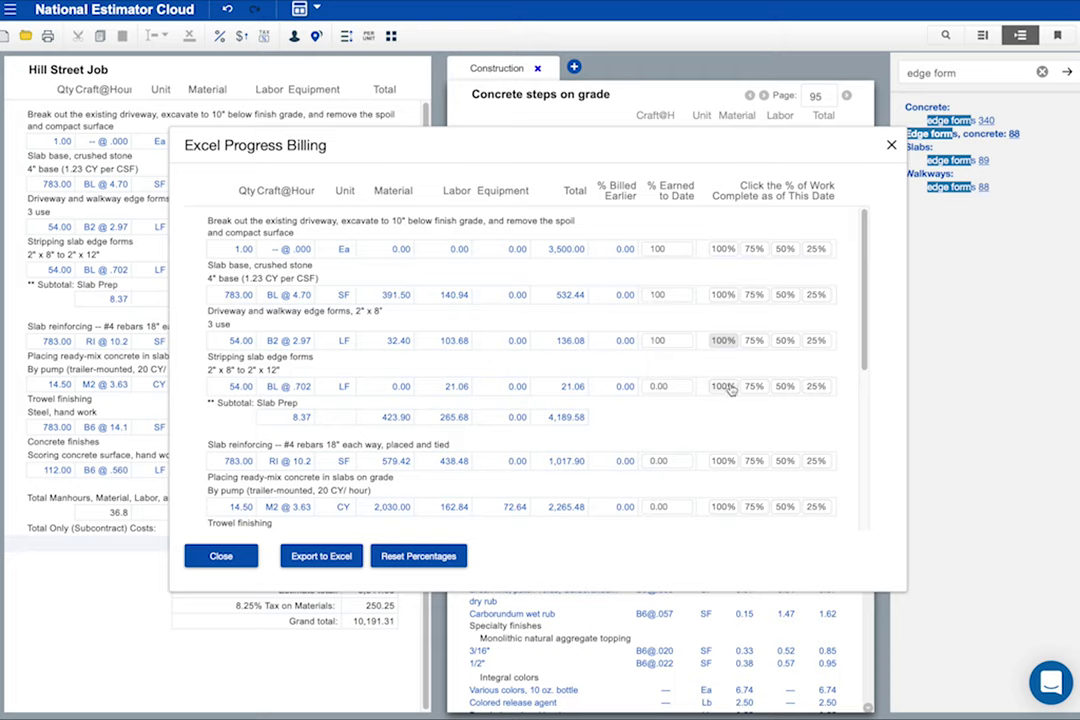
pyautogui.click(726, 387)
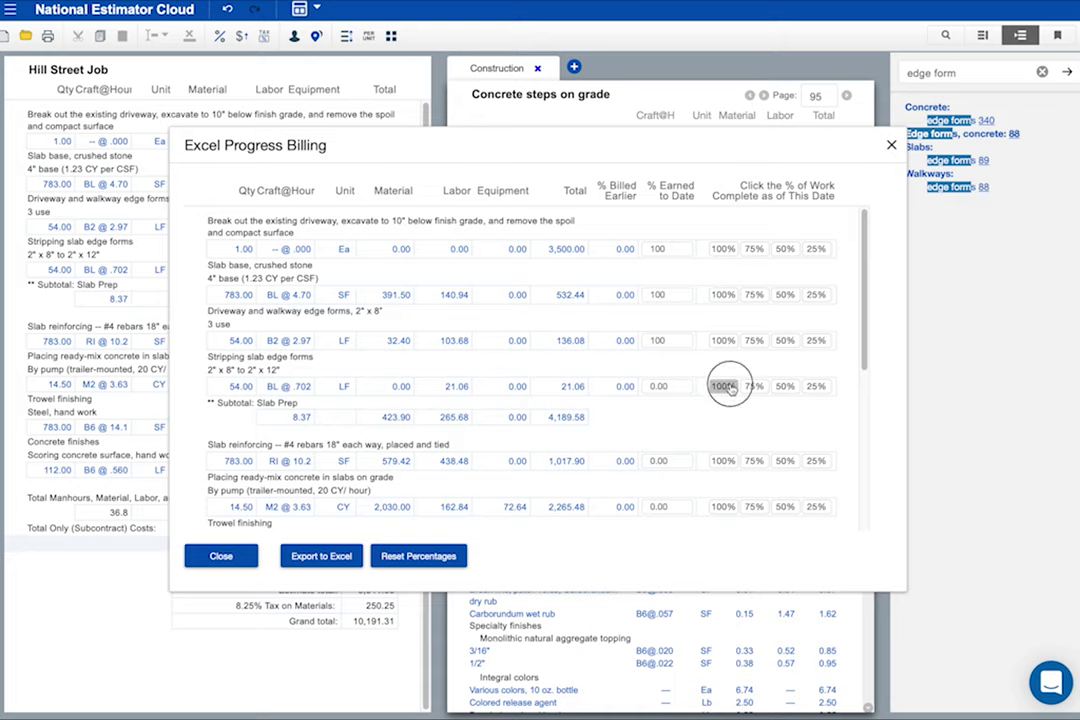
pyautogui.click(787, 463)
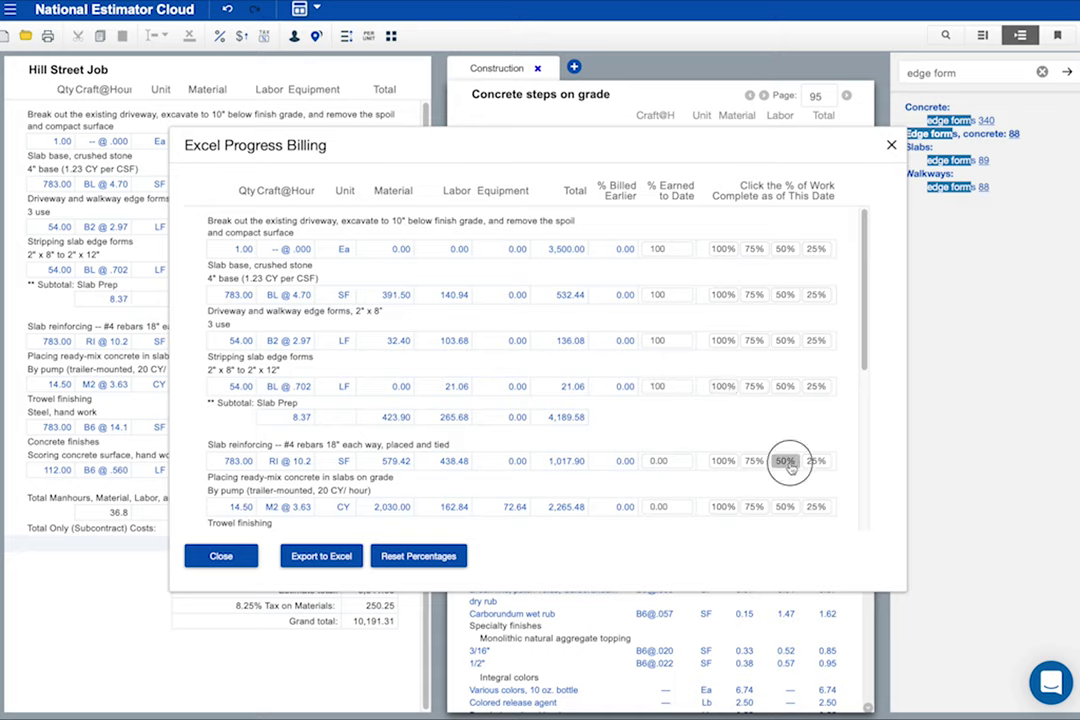
pyautogui.click(323, 558)
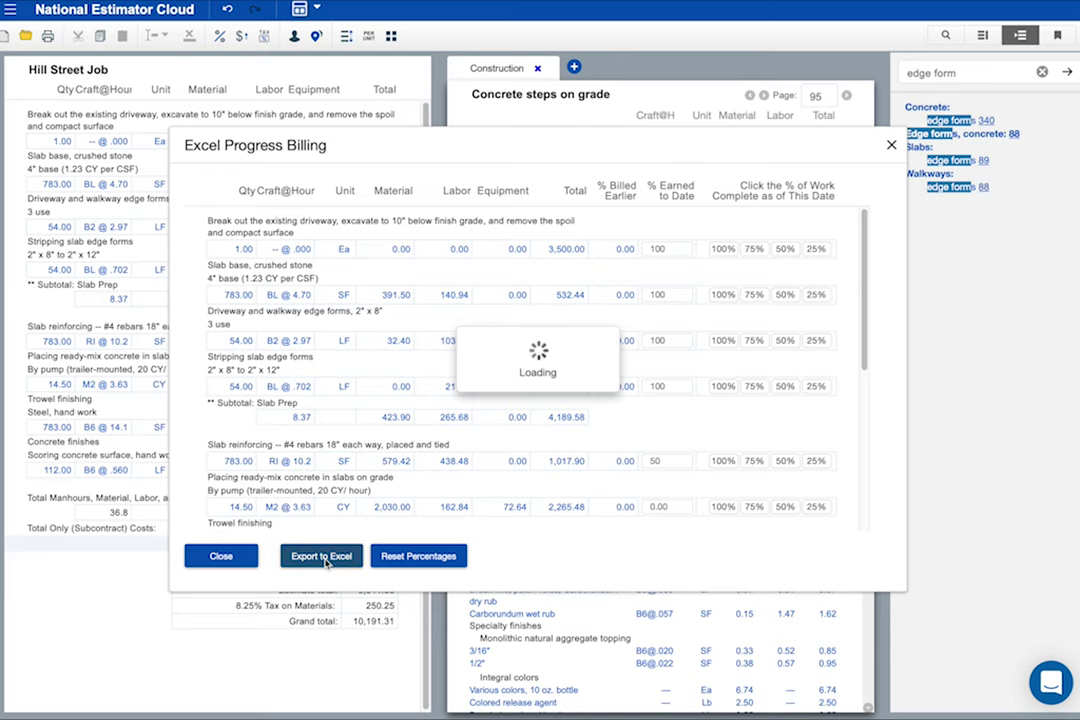
pyautogui.click(420, 435)
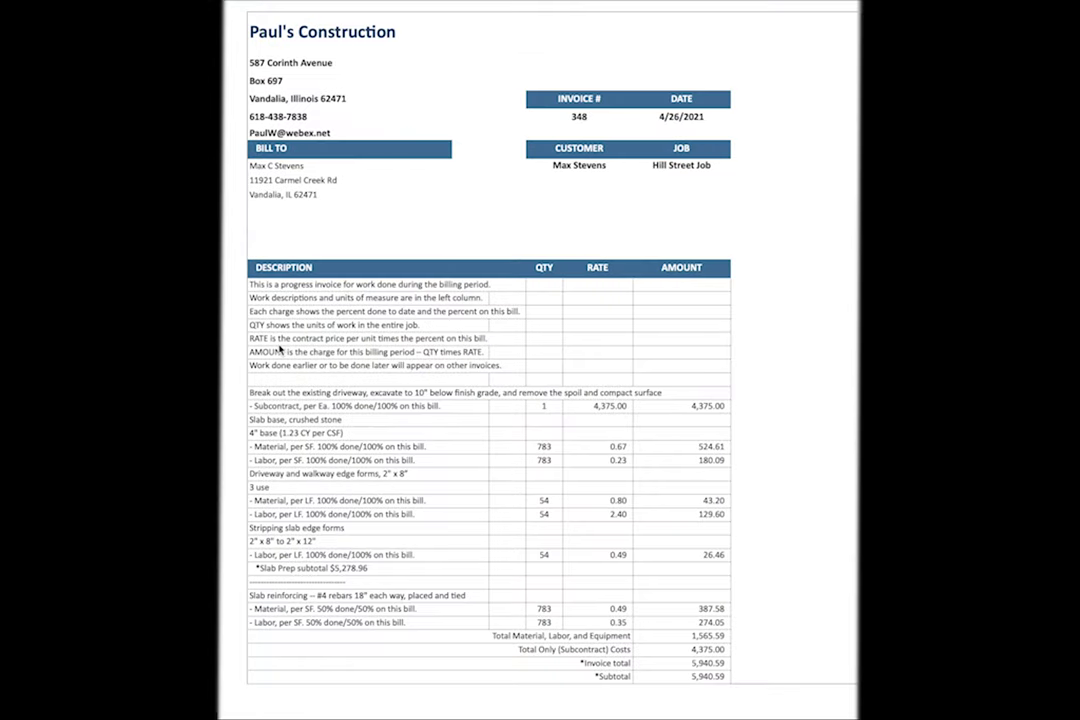
# Step: Inspect the slab reinforcing material line in row 28 and the labor line in row 41 (B41, C41)
pyautogui.click(320, 303)
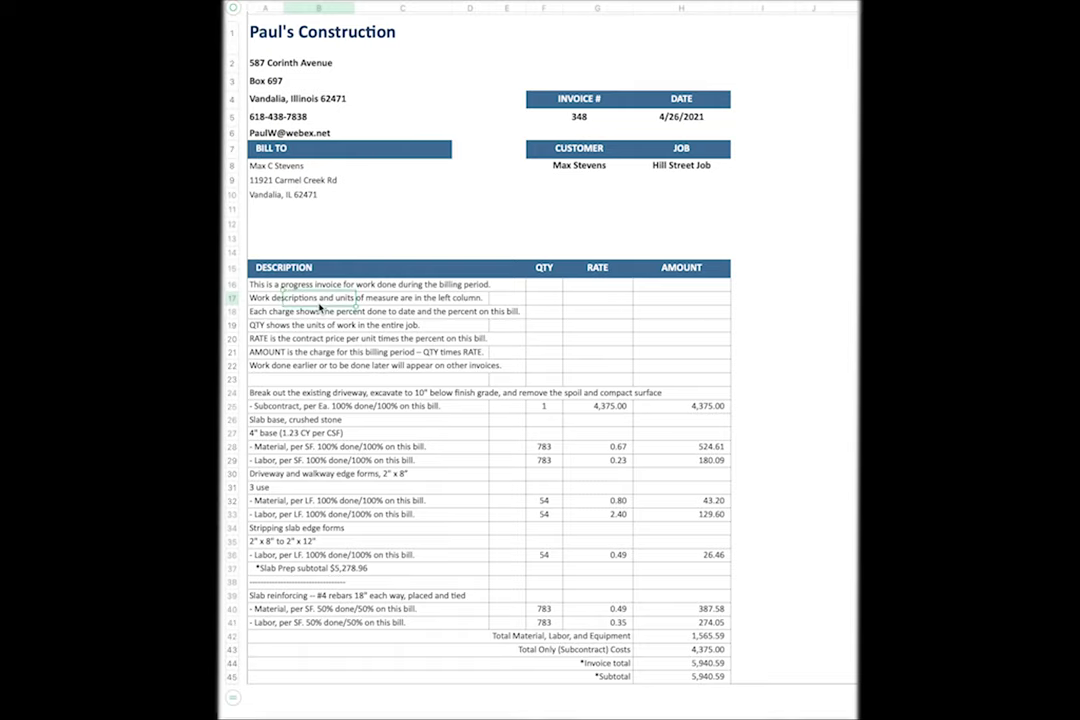
pyautogui.click(379, 452)
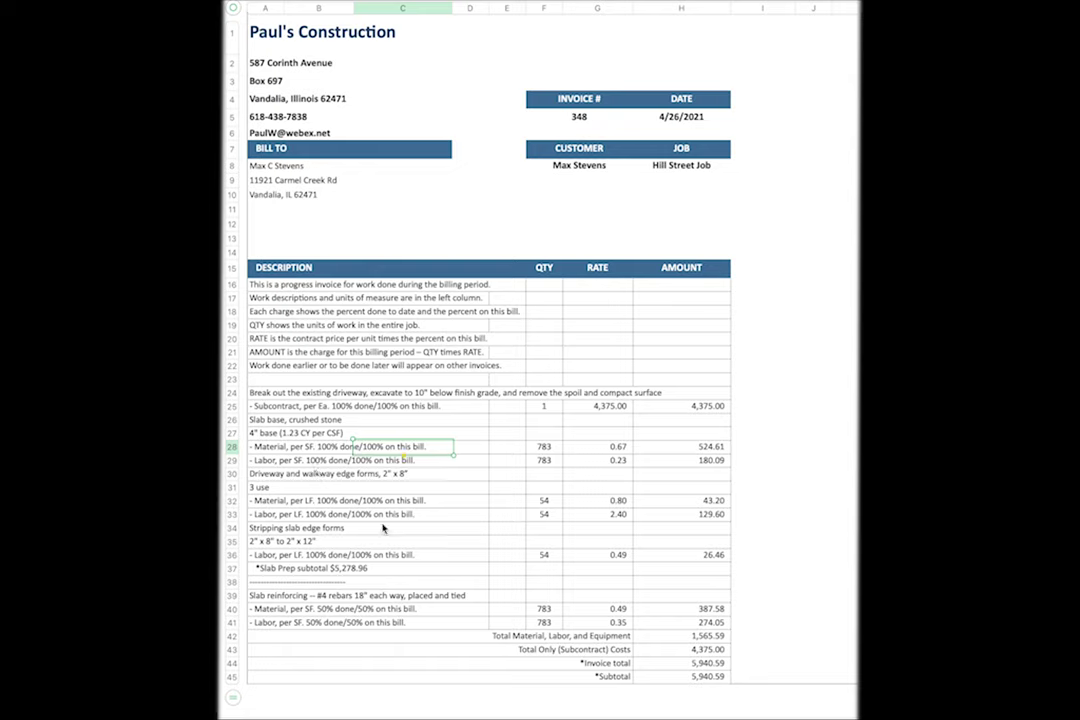
pyautogui.click(376, 624)
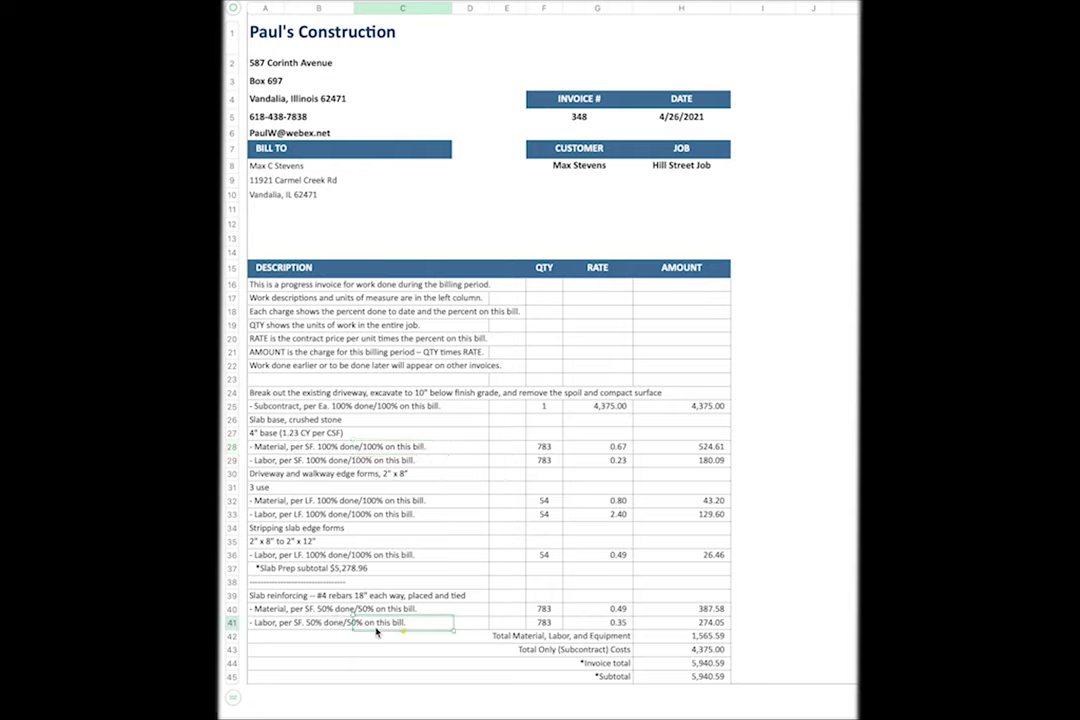
pyautogui.click(343, 624)
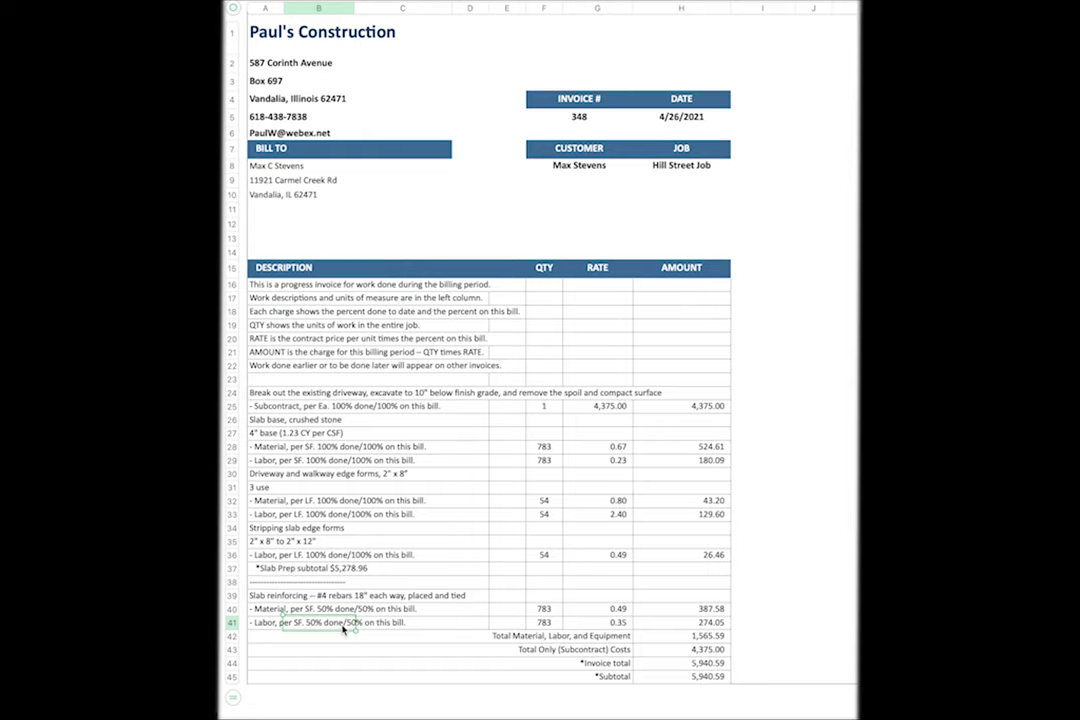
pyautogui.press('Up')
pyautogui.press('Up')
pyautogui.press('Up')
pyautogui.press('Up')
pyautogui.press('Up')
pyautogui.press('Up')
pyautogui.press('Up')
pyautogui.press('Up')
pyautogui.press('Up')
pyautogui.press('Up')
pyautogui.press('Up')
pyautogui.press('Up')
pyautogui.press('Up')
pyautogui.press('Right')
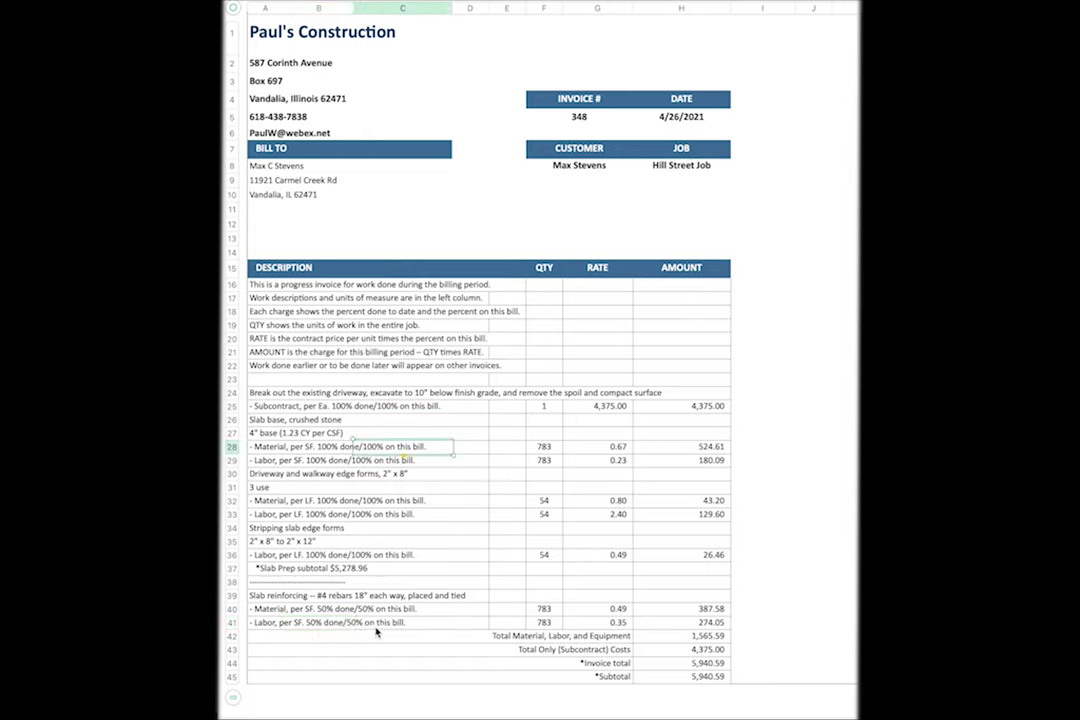
pyautogui.click(377, 626)
pyautogui.click(340, 624)
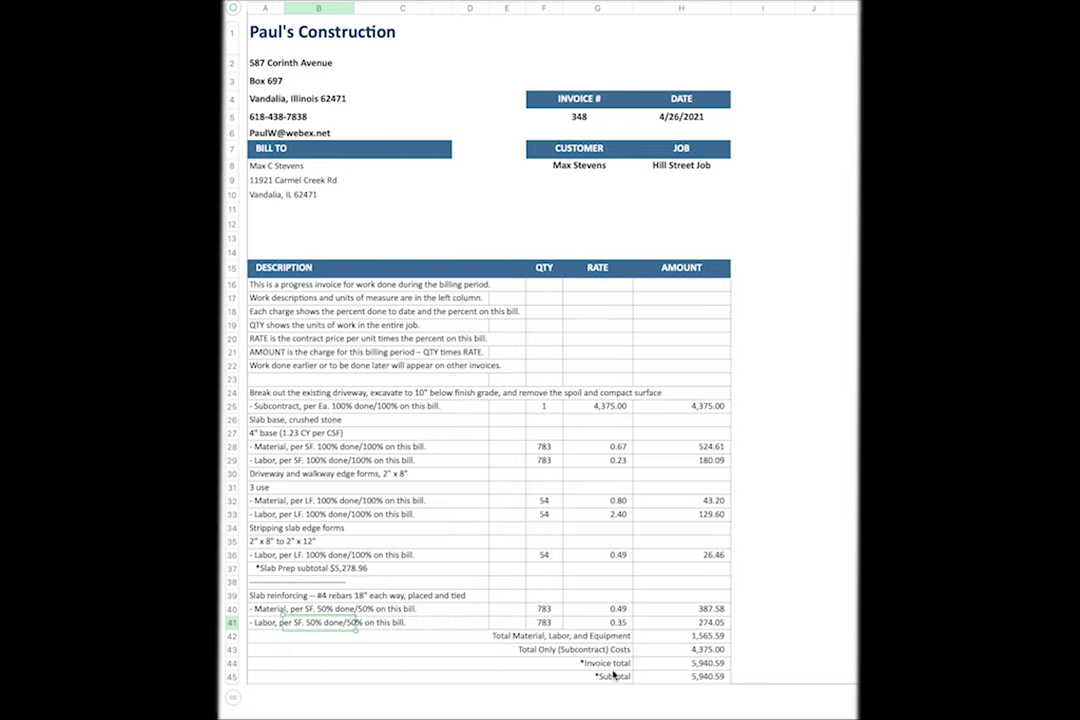
# Step: Check that the Subtotal in H45 equals the 5,940.59 invoice total
pyautogui.click(662, 678)
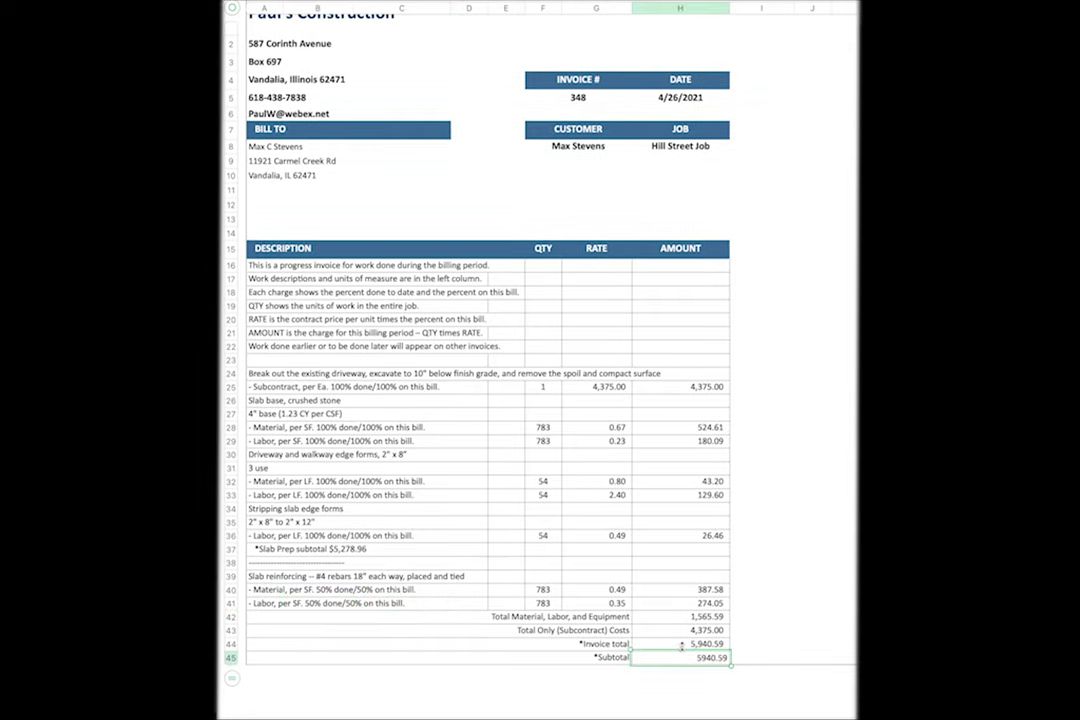